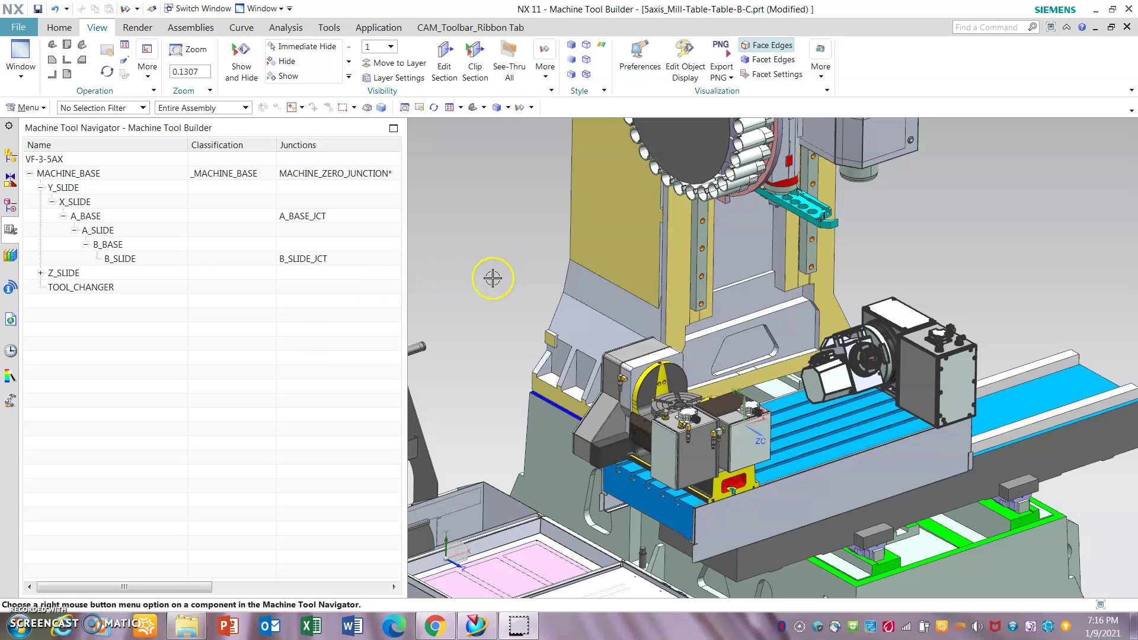
Expand every component in the machine tree and widen the navigator to show the axis names.
{"action": "right_click", "coordinate": [128, 359]}
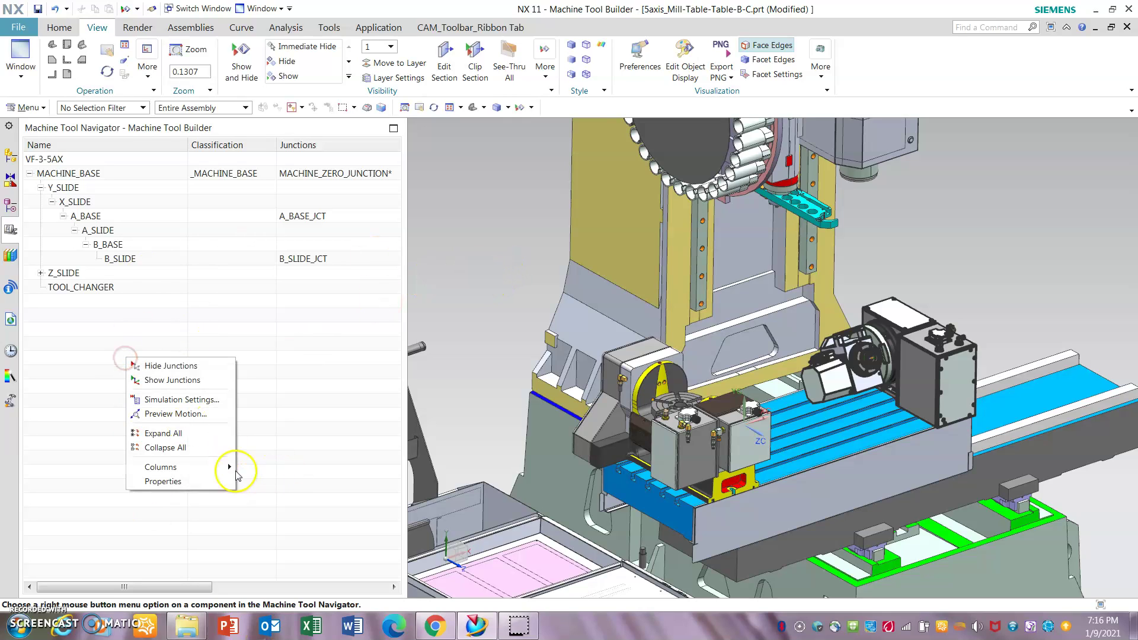
{"action": "left_click", "coordinate": [200, 435]}
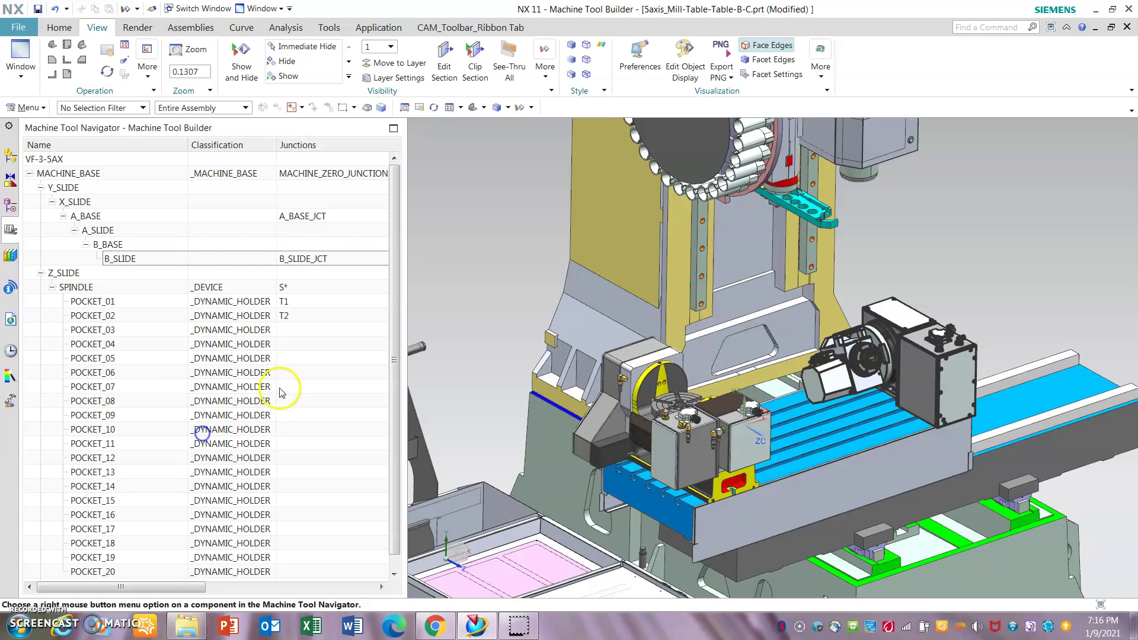
{"action": "left_click_drag", "start_coordinate": [405, 381], "coordinate": [474, 382]}
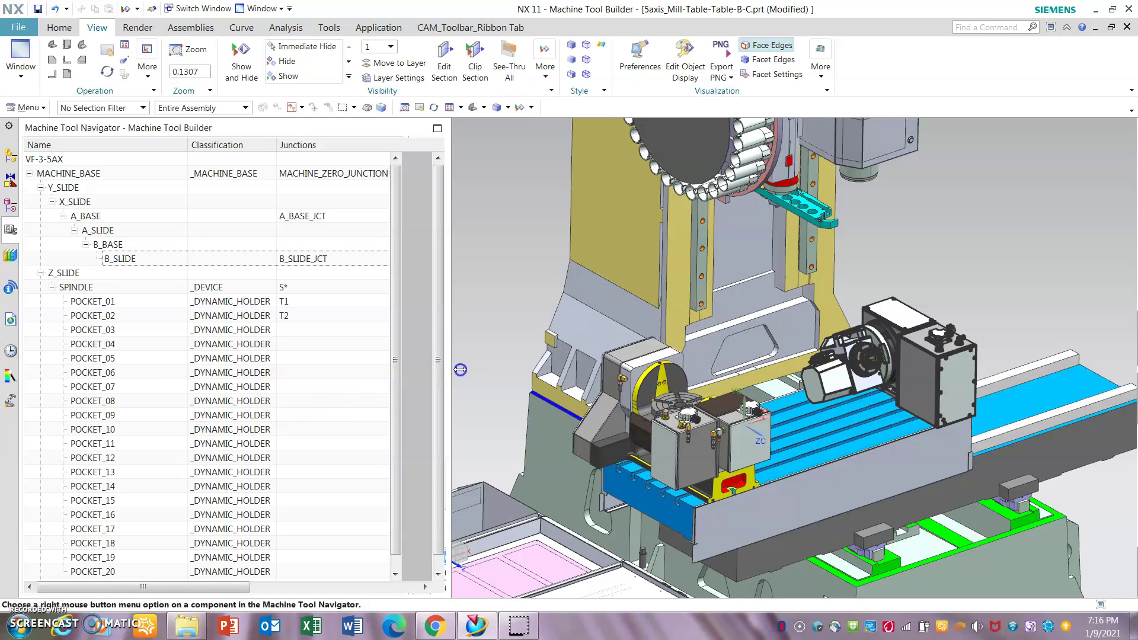
Preview the rotary A axis motion of A_SLIDE in both directions, leaving its axis settings unchanged.
{"action": "scroll", "coordinate": [553, 332], "scroll_direction": "up", "scroll_amount": 4}
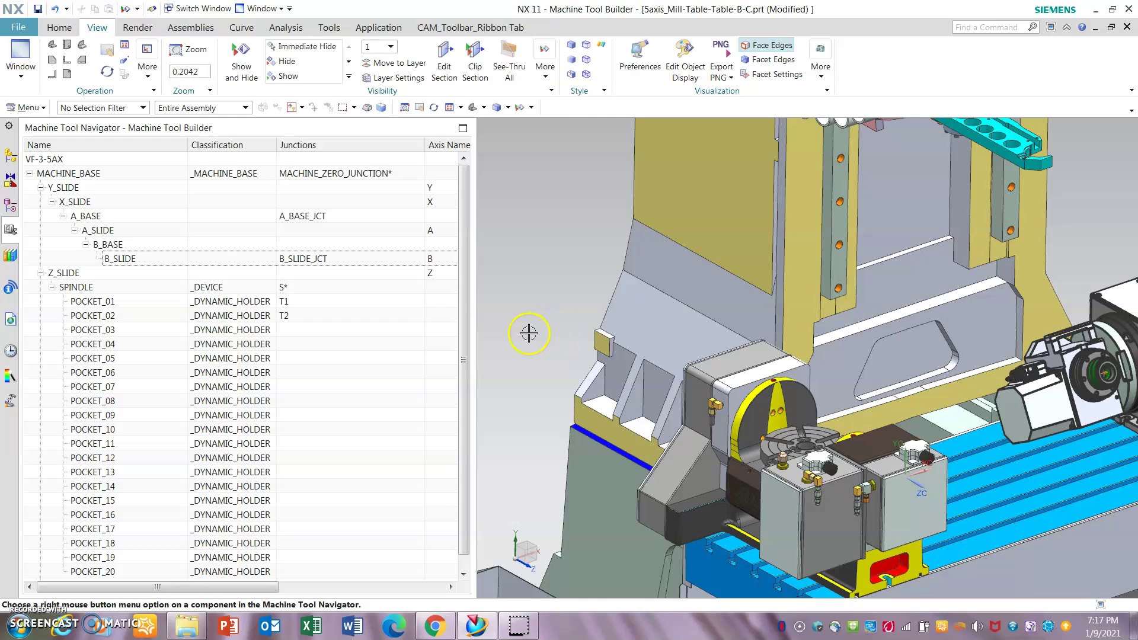
{"action": "middle_click_drag", "start_coordinate": [1078, 261], "coordinate": [1004, 261]}
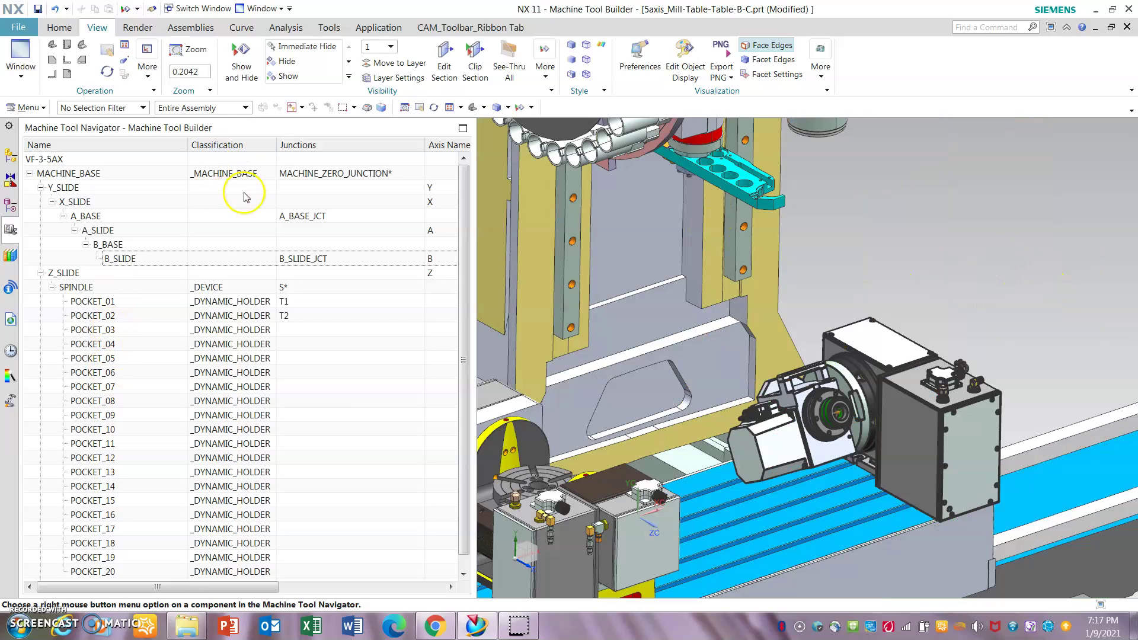
{"action": "right_click", "coordinate": [355, 217]}
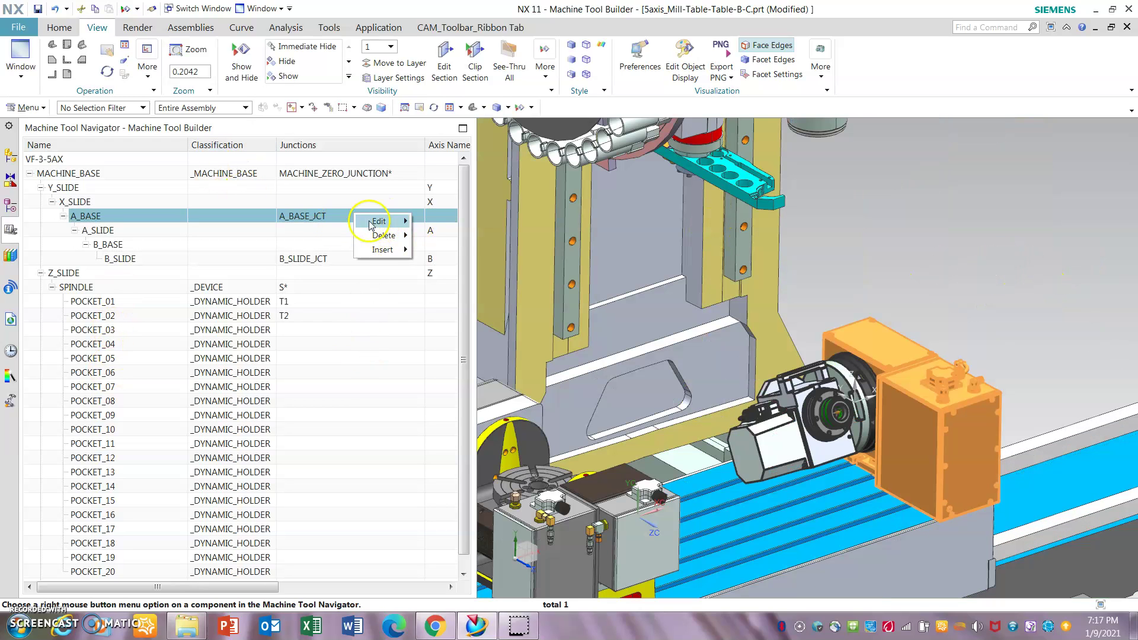
{"action": "right_click", "coordinate": [302, 230]}
{"action": "mouse_move", "coordinate": [350, 239]}
{"action": "left_click", "coordinate": [385, 252]}
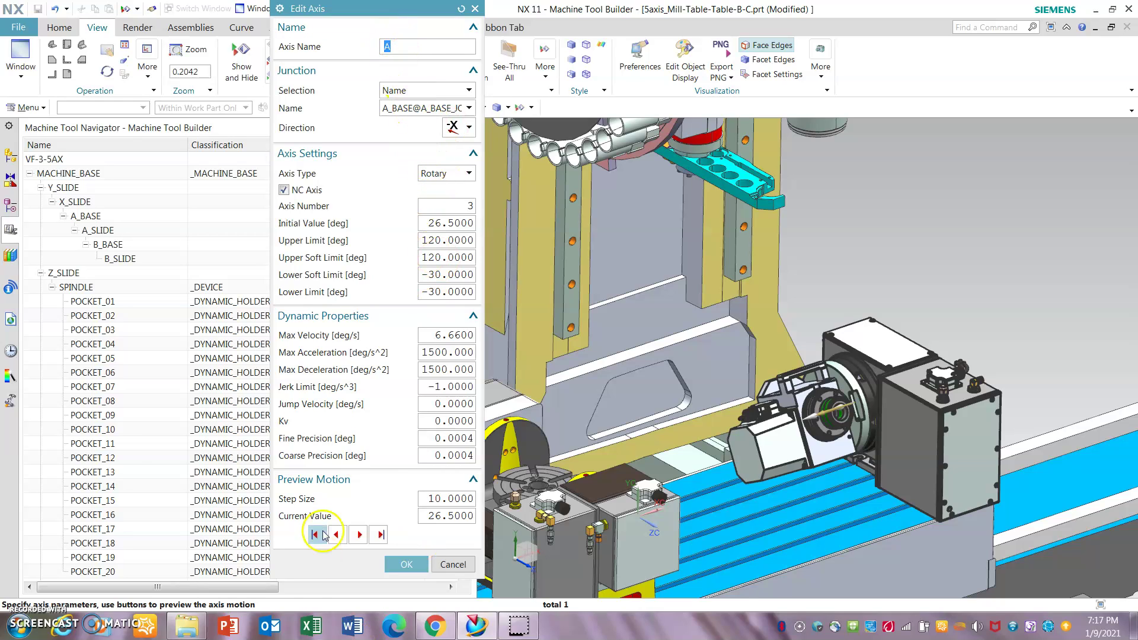
{"action": "left_click", "coordinate": [360, 535]}
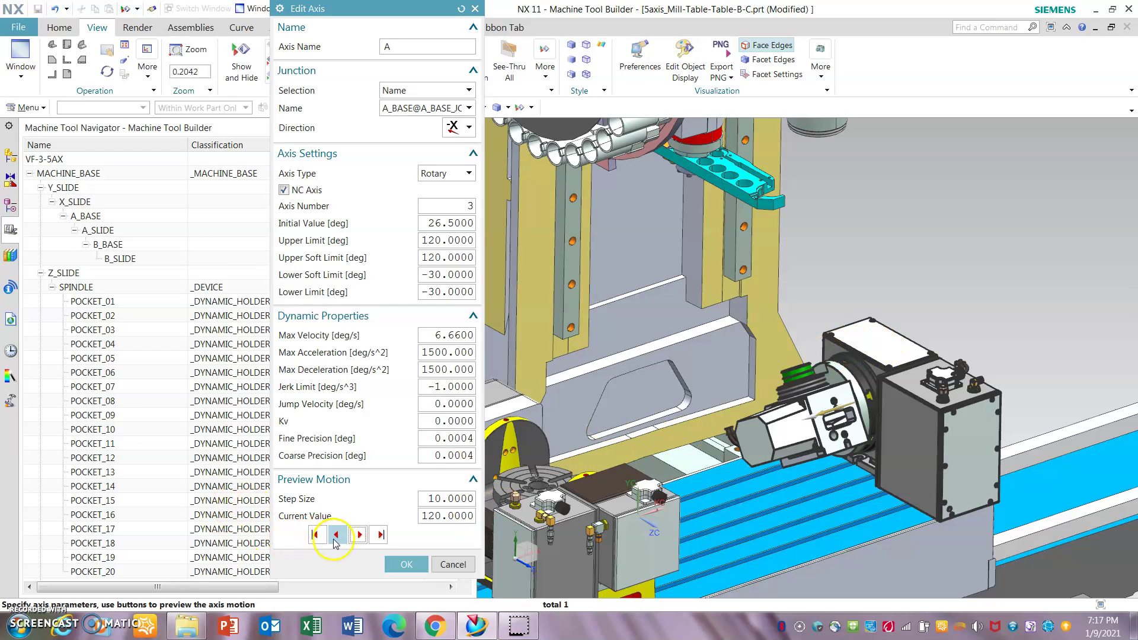
{"action": "left_click", "coordinate": [336, 536]}
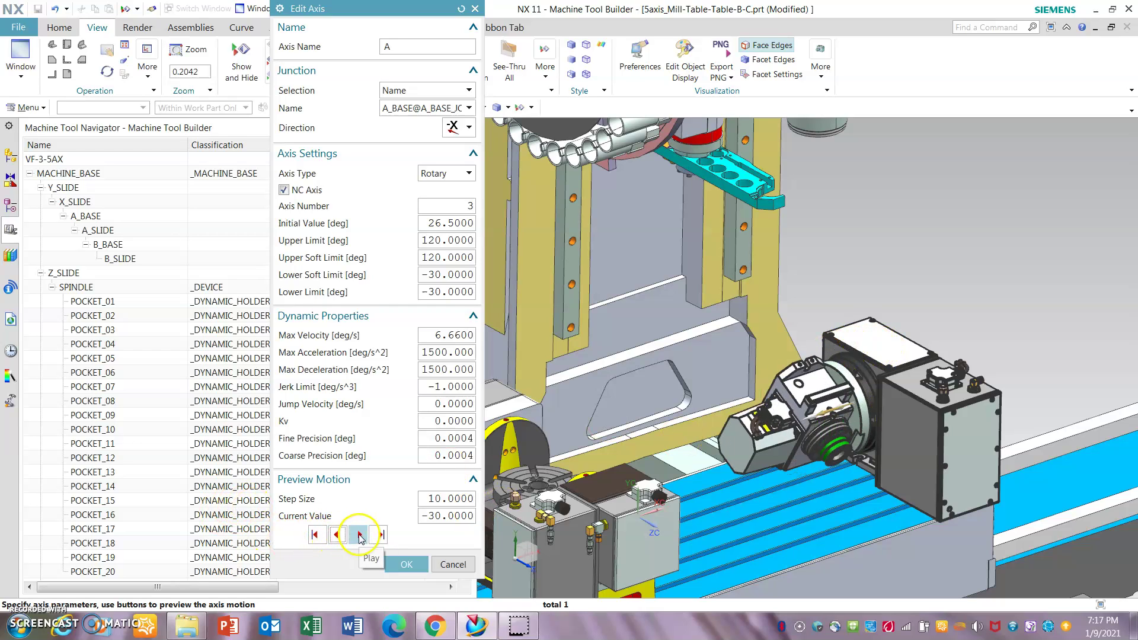
{"action": "left_click", "coordinate": [359, 535]}
{"action": "left_click", "coordinate": [335, 535]}
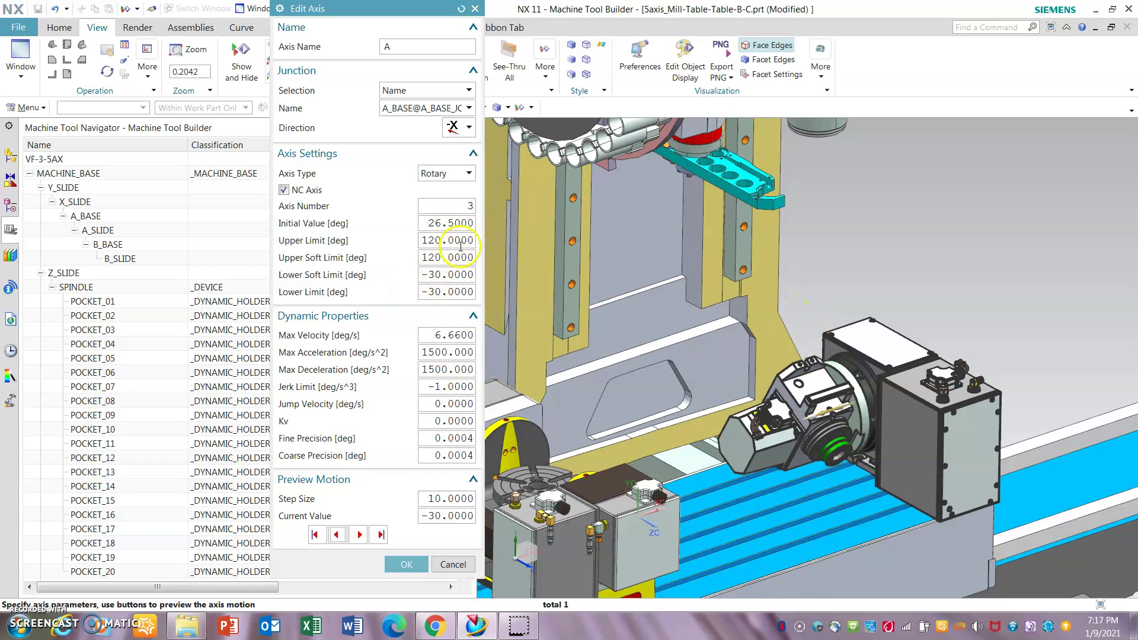
{"action": "left_click", "coordinate": [453, 564]}
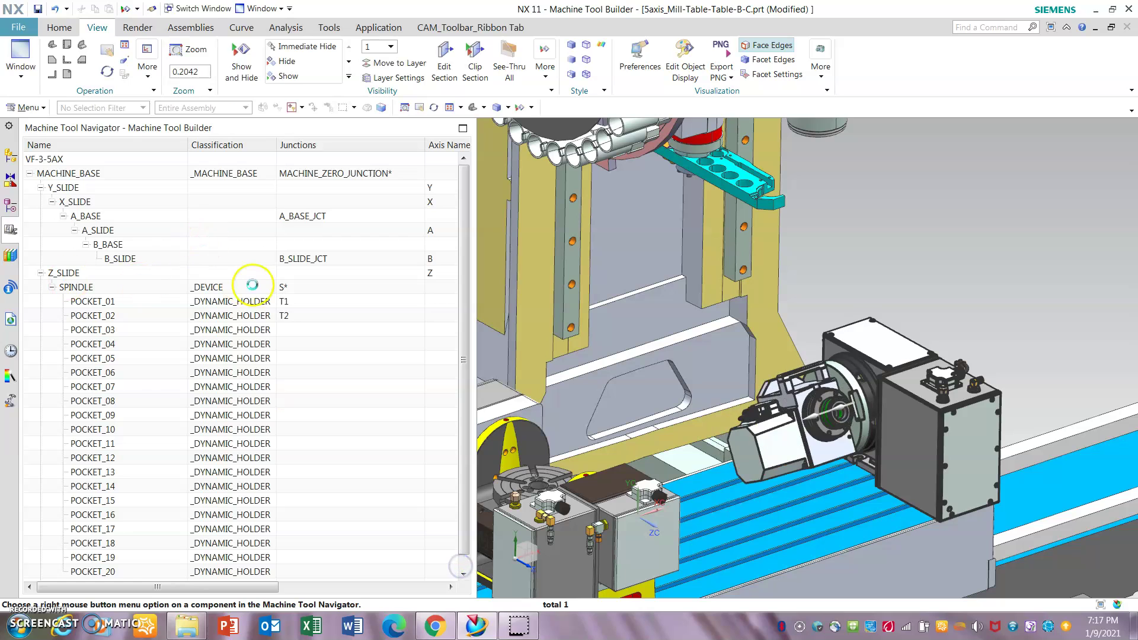
Preview the rotary B axis motion of B_SLIDE in the positive direction without changing its axis settings.
{"action": "left_click", "coordinate": [237, 259]}
{"action": "right_click", "coordinate": [237, 258]}
{"action": "mouse_move", "coordinate": [261, 265]}
{"action": "left_click", "coordinate": [352, 287]}
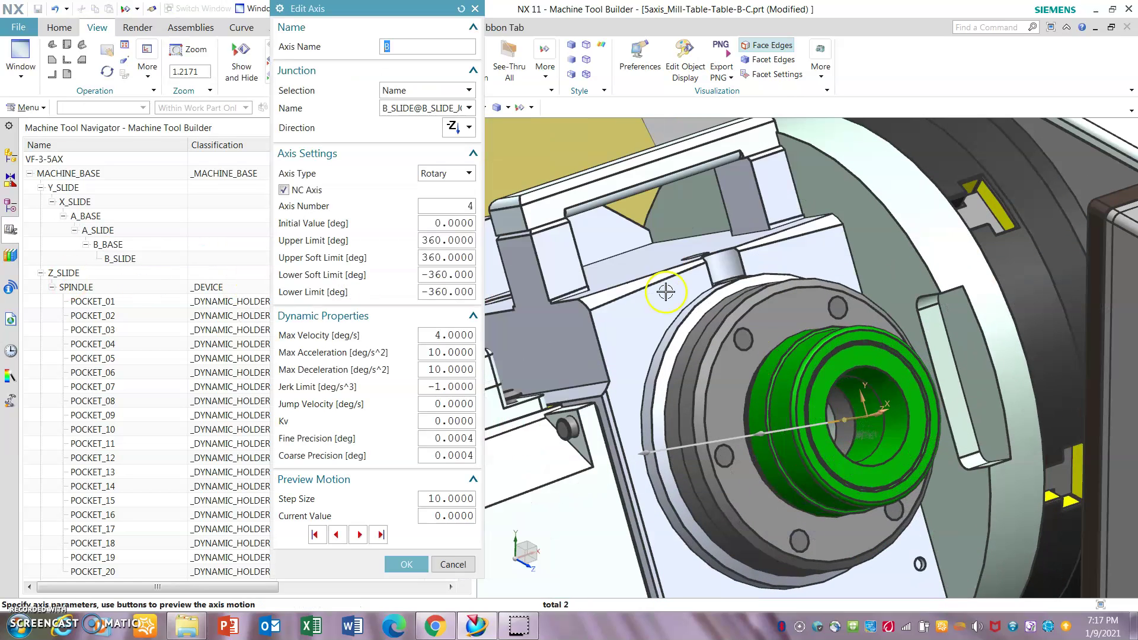
{"action": "left_click", "coordinate": [359, 534]}
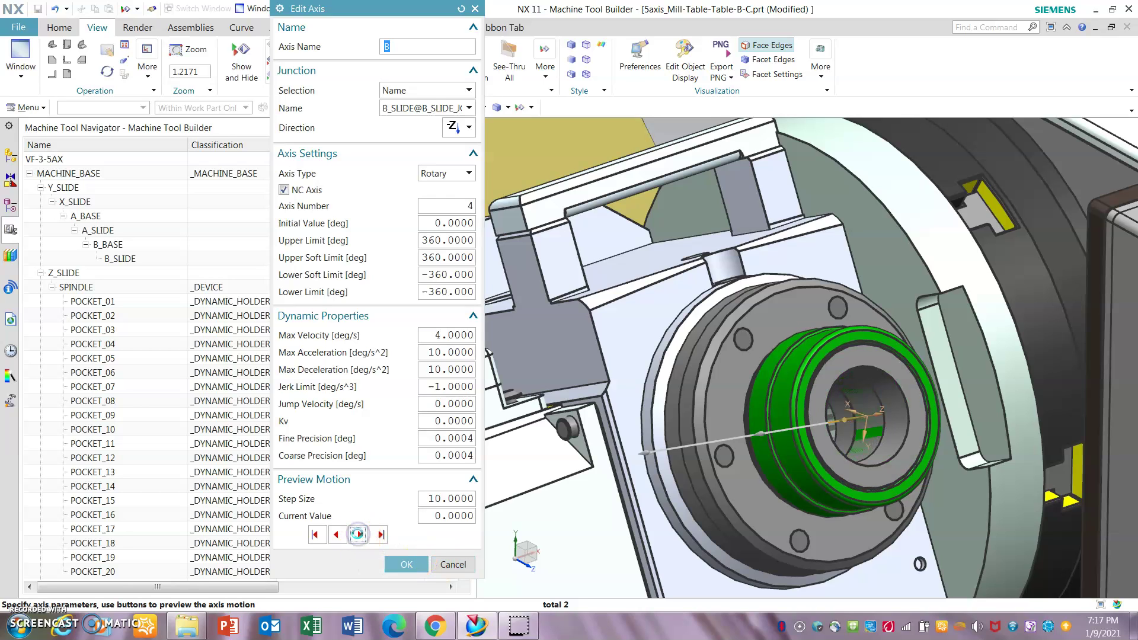
{"action": "scroll", "coordinate": [907, 427], "scroll_direction": "down", "scroll_amount": 5}
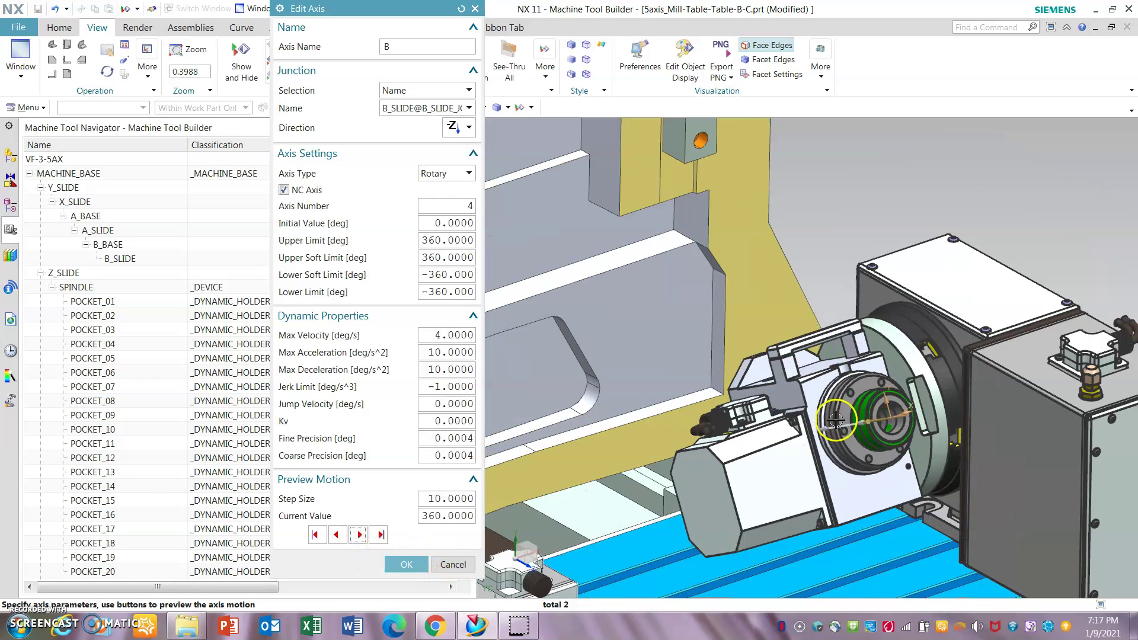
{"action": "scroll", "coordinate": [948, 314], "scroll_direction": "down", "scroll_amount": 5}
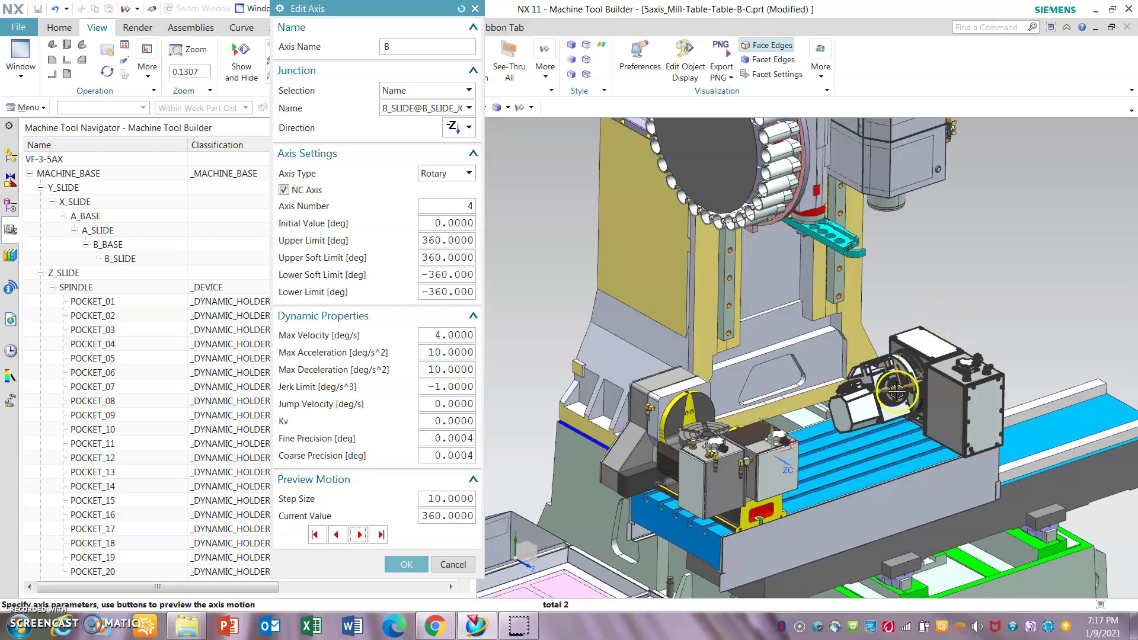
{"action": "scroll", "coordinate": [913, 368], "scroll_direction": "up", "scroll_amount": 8}
{"action": "scroll", "coordinate": [898, 406], "scroll_direction": "down", "scroll_amount": 3}
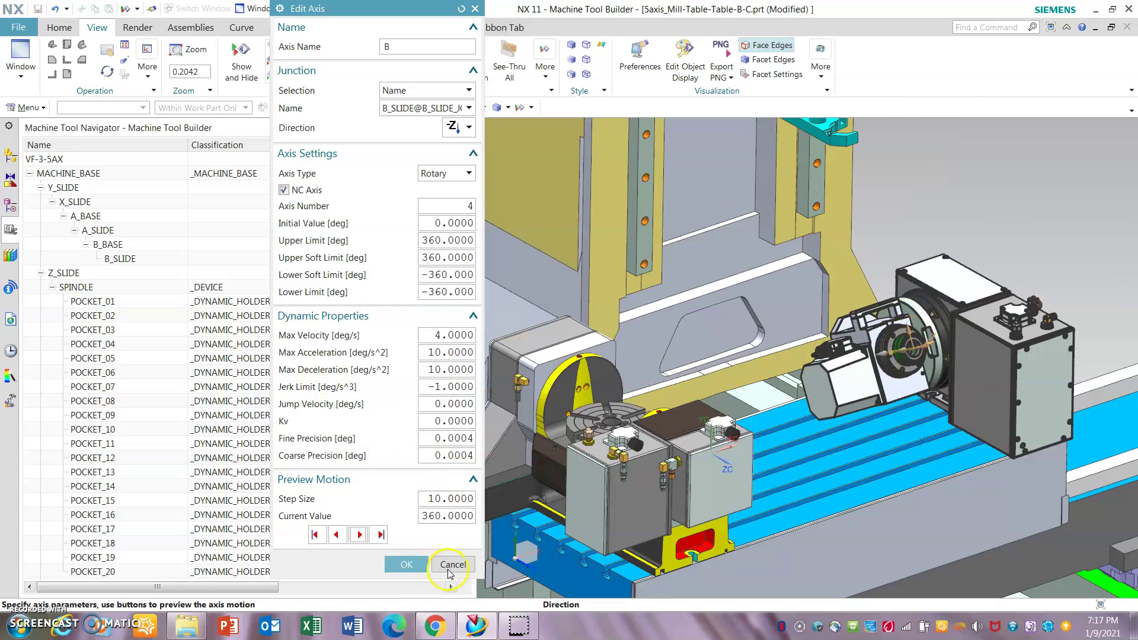
{"action": "left_click", "coordinate": [451, 564]}
Examine the spindle nose, tool changer arm and rotary table on the machine from several angles.
{"action": "scroll", "coordinate": [765, 346], "scroll_direction": "down", "scroll_amount": 4}
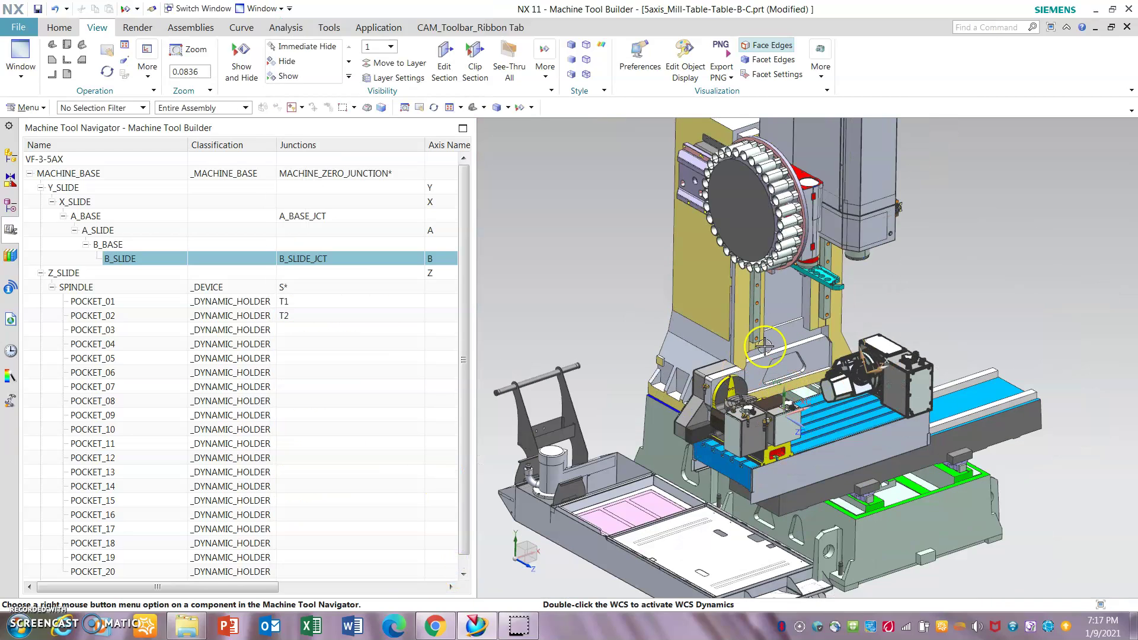
{"action": "middle_click_drag", "start_coordinate": [895, 317], "coordinate": [867, 275]}
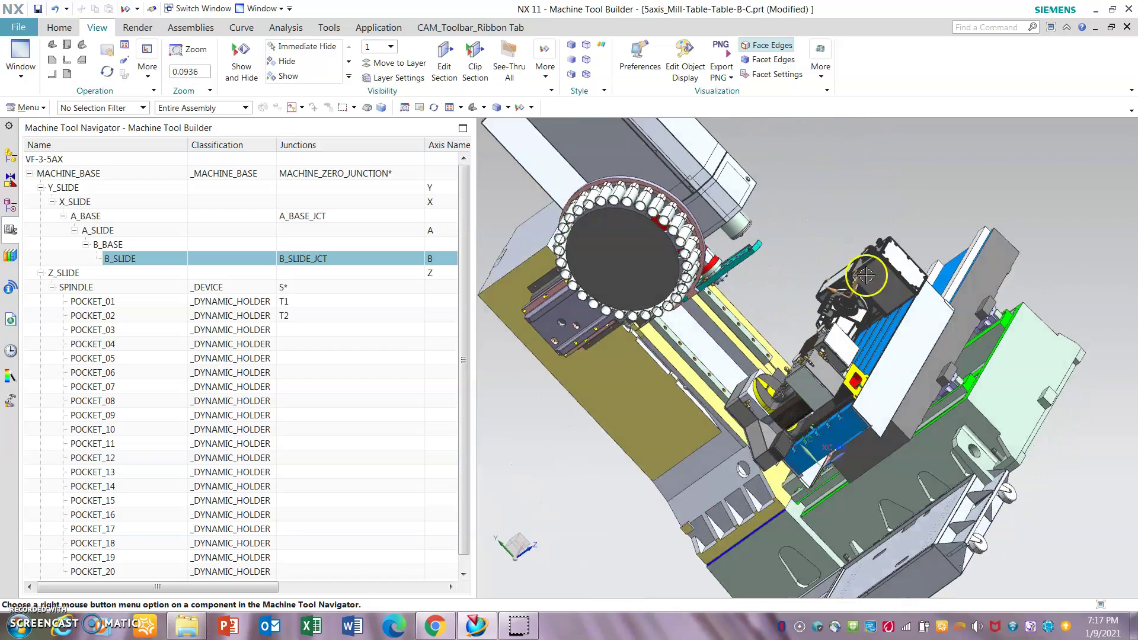
{"action": "scroll", "coordinate": [866, 275], "scroll_direction": "up", "scroll_amount": 5}
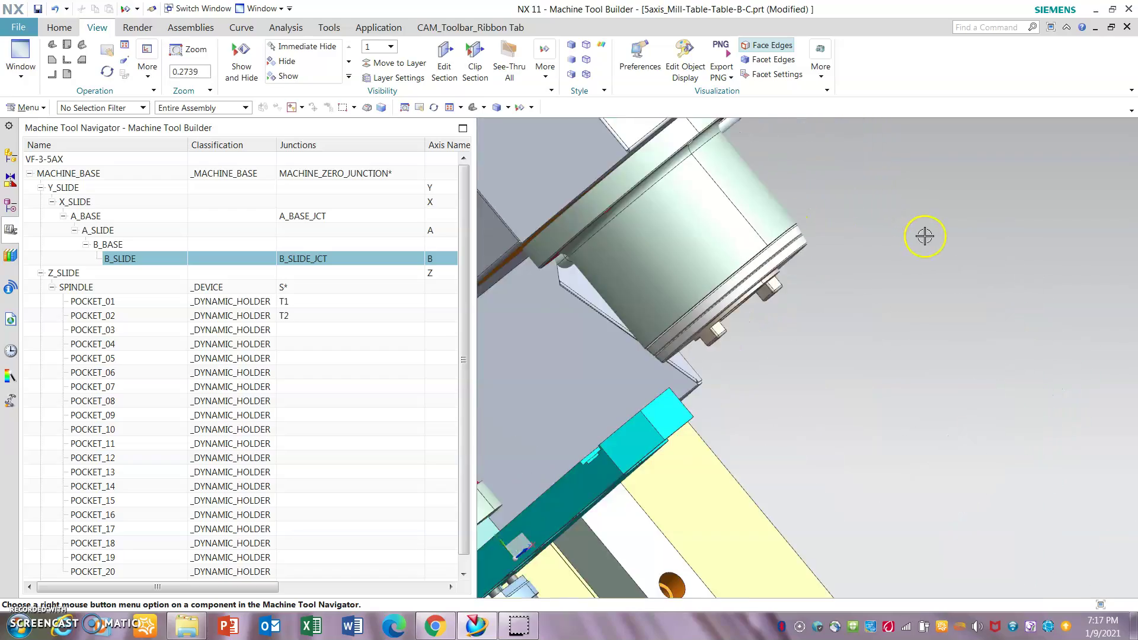
{"action": "scroll", "coordinate": [925, 235], "scroll_direction": "down", "scroll_amount": 5}
{"action": "middle_click_drag", "start_coordinate": [836, 275], "coordinate": [856, 295]}
{"action": "scroll", "coordinate": [856, 294], "scroll_direction": "up", "scroll_amount": 4}
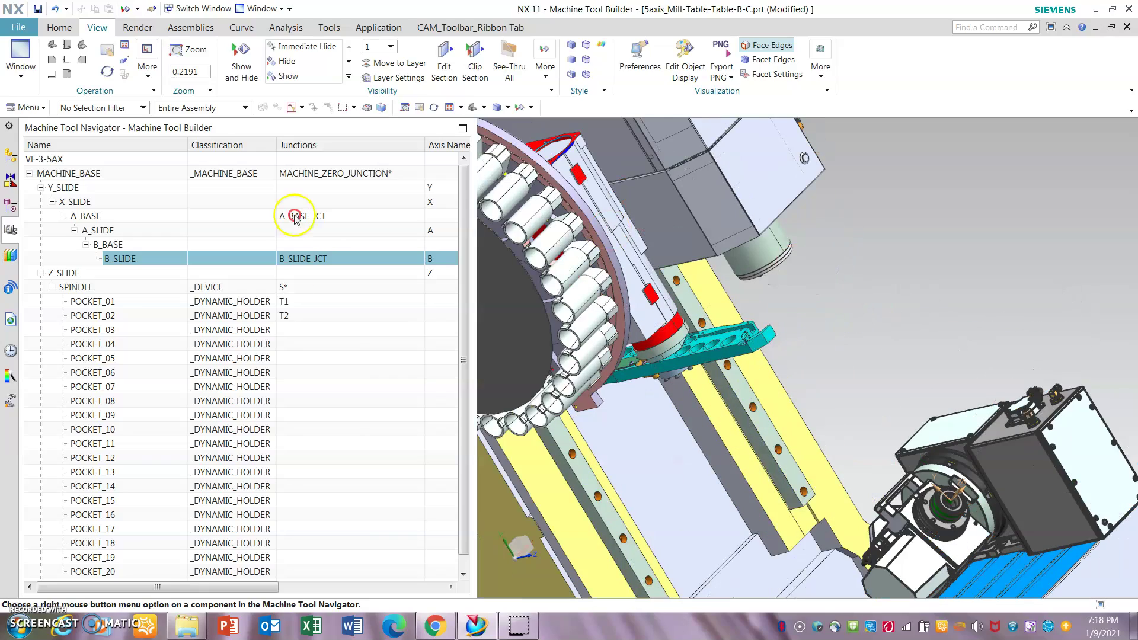
{"action": "middle_click_drag", "start_coordinate": [959, 434], "coordinate": [886, 386]}
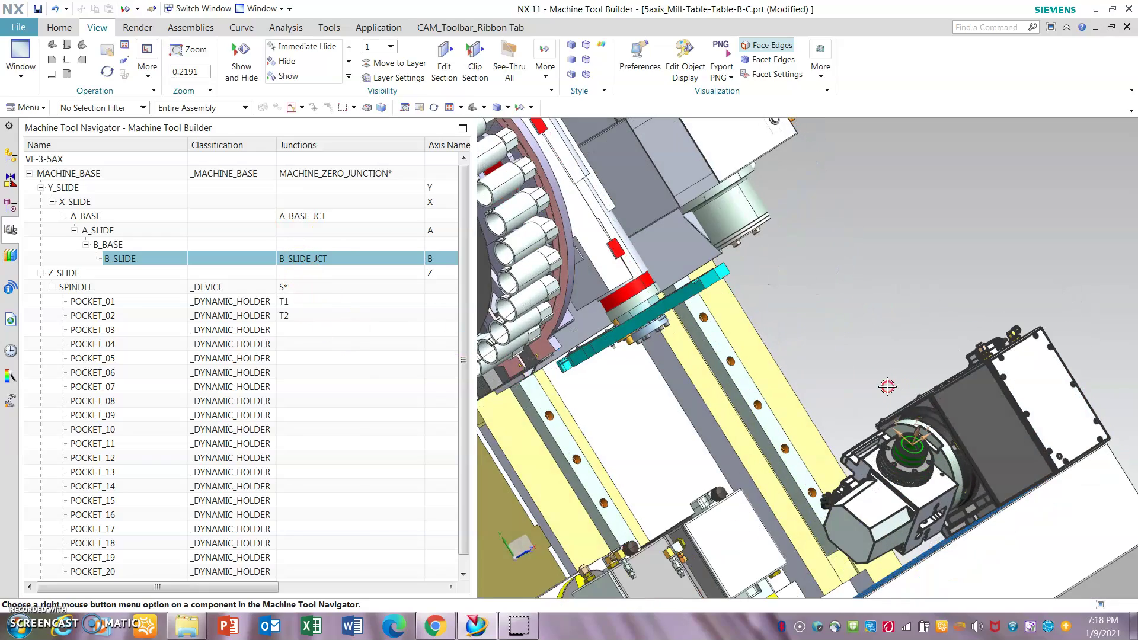
{"action": "scroll", "coordinate": [917, 421], "scroll_direction": "down", "scroll_amount": 3}
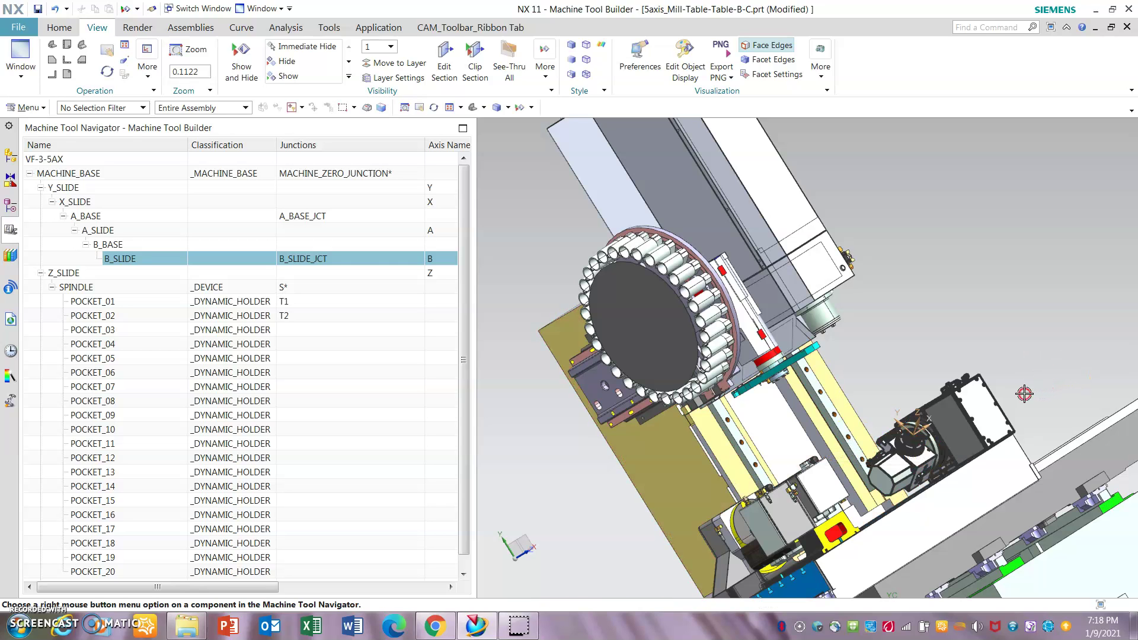
{"action": "middle_click_drag", "start_coordinate": [937, 270], "coordinate": [889, 279]}
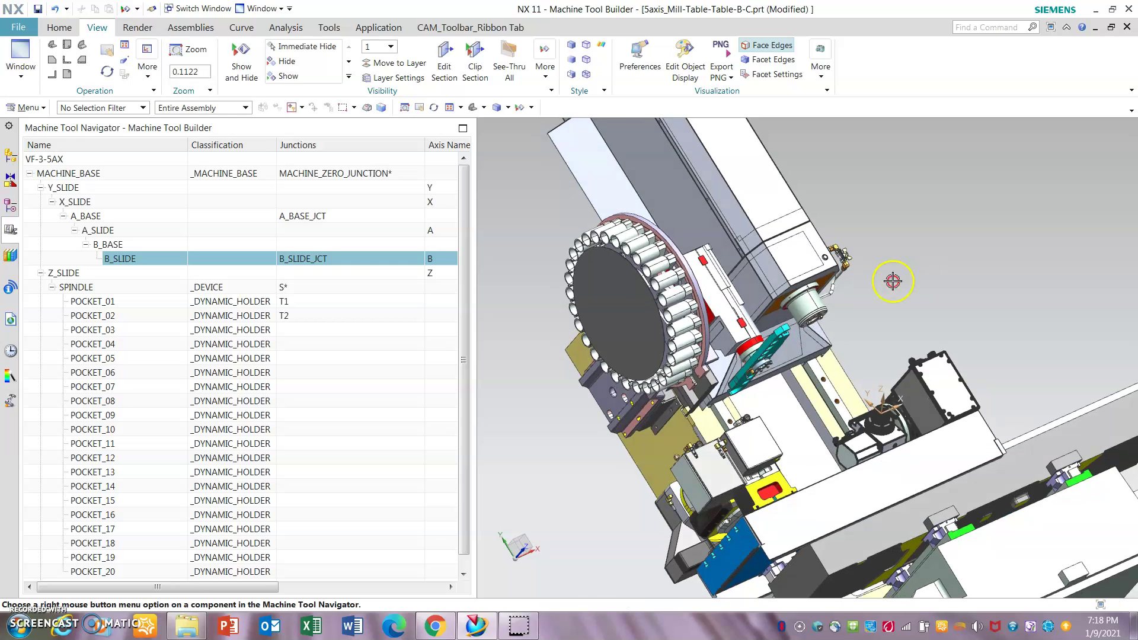
{"action": "scroll", "coordinate": [827, 309], "scroll_direction": "up", "scroll_amount": 3}
{"action": "scroll", "coordinate": [827, 310], "scroll_direction": "up", "scroll_amount": 2}
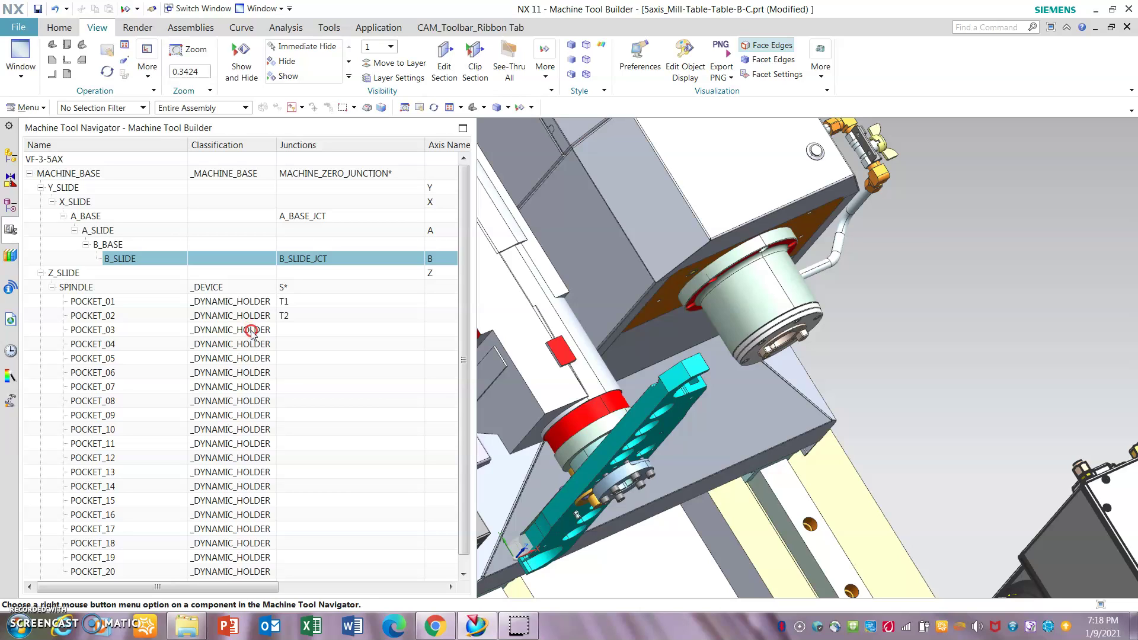
Edit the POCKET_03 machine component and name its junction T3.
{"action": "right_click", "coordinate": [228, 342]}
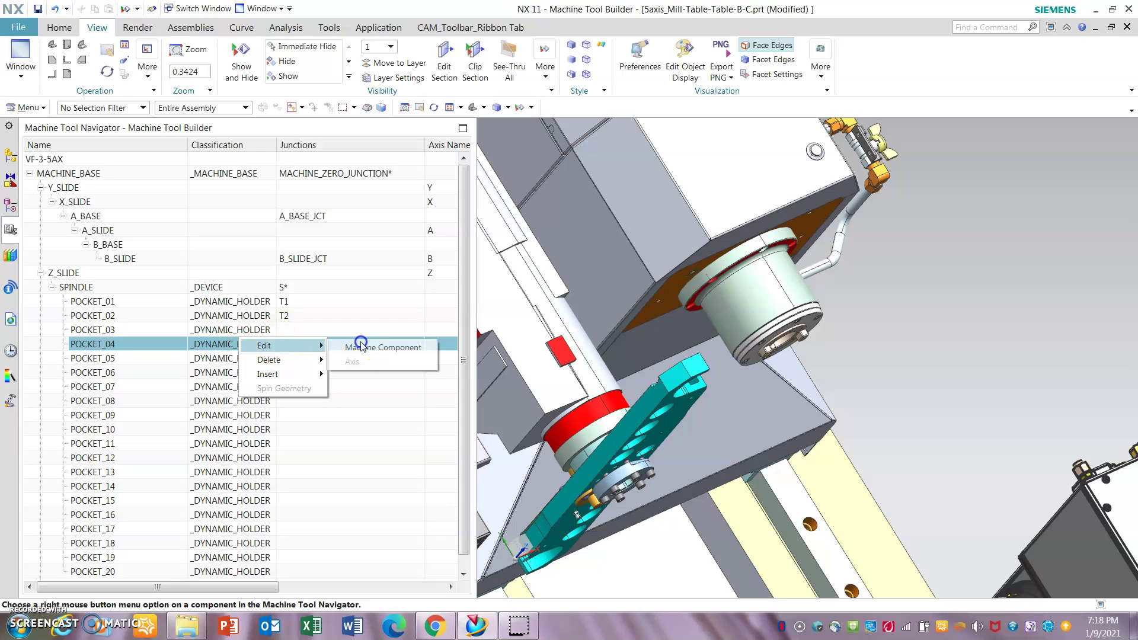
{"action": "left_click", "coordinate": [231, 330]}
{"action": "right_click", "coordinate": [236, 329]}
{"action": "mouse_move", "coordinate": [270, 340]}
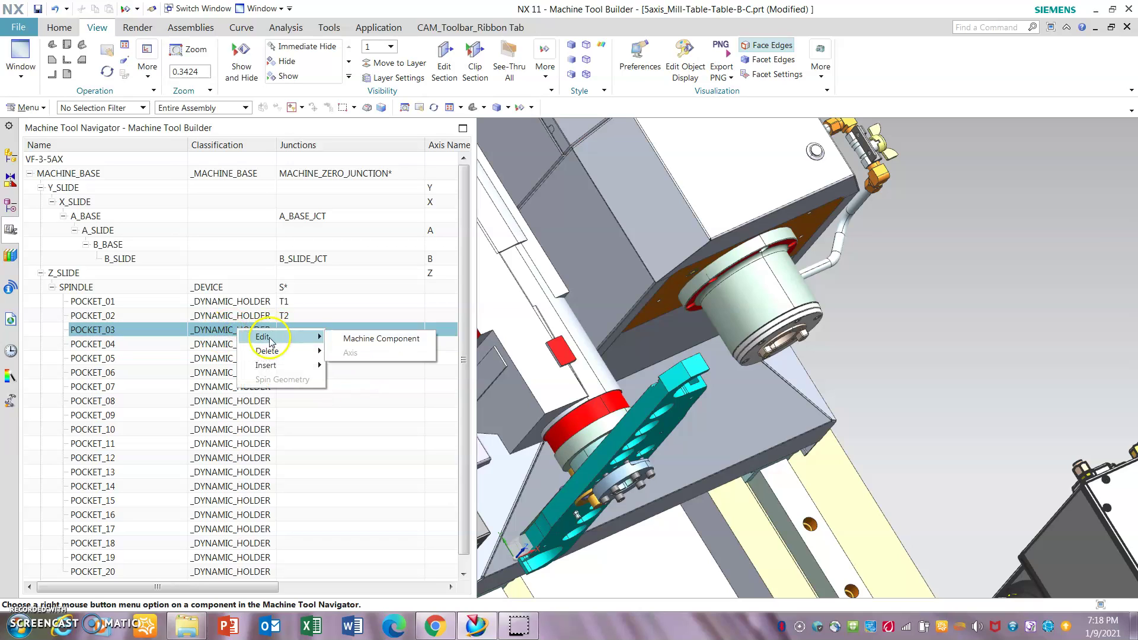
{"action": "left_click", "coordinate": [385, 336]}
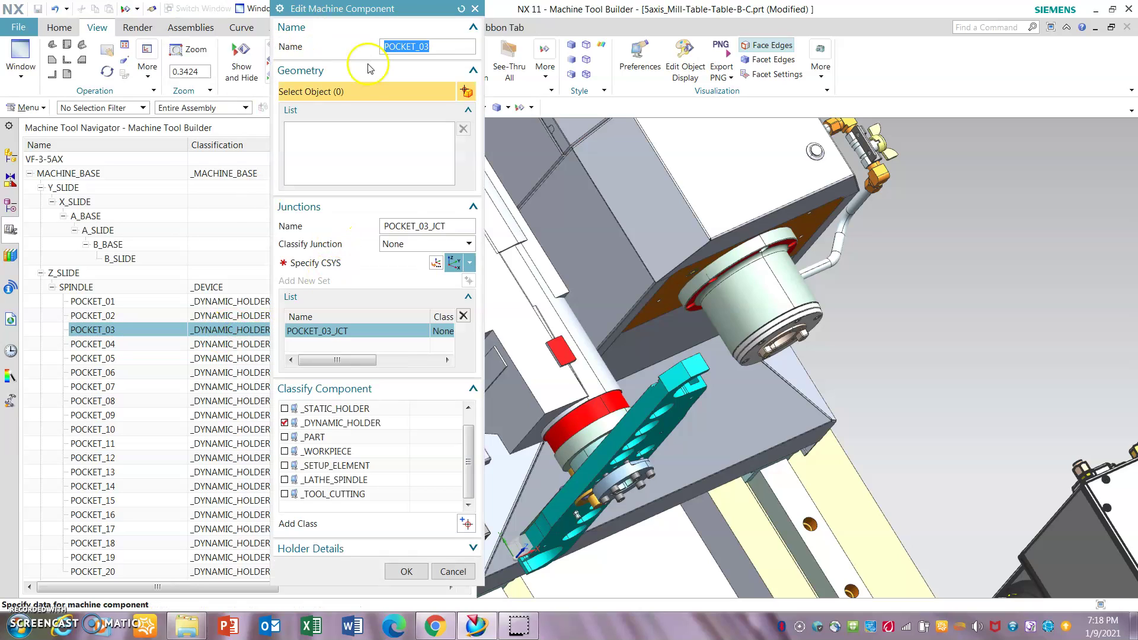
{"action": "left_click", "coordinate": [464, 224]}
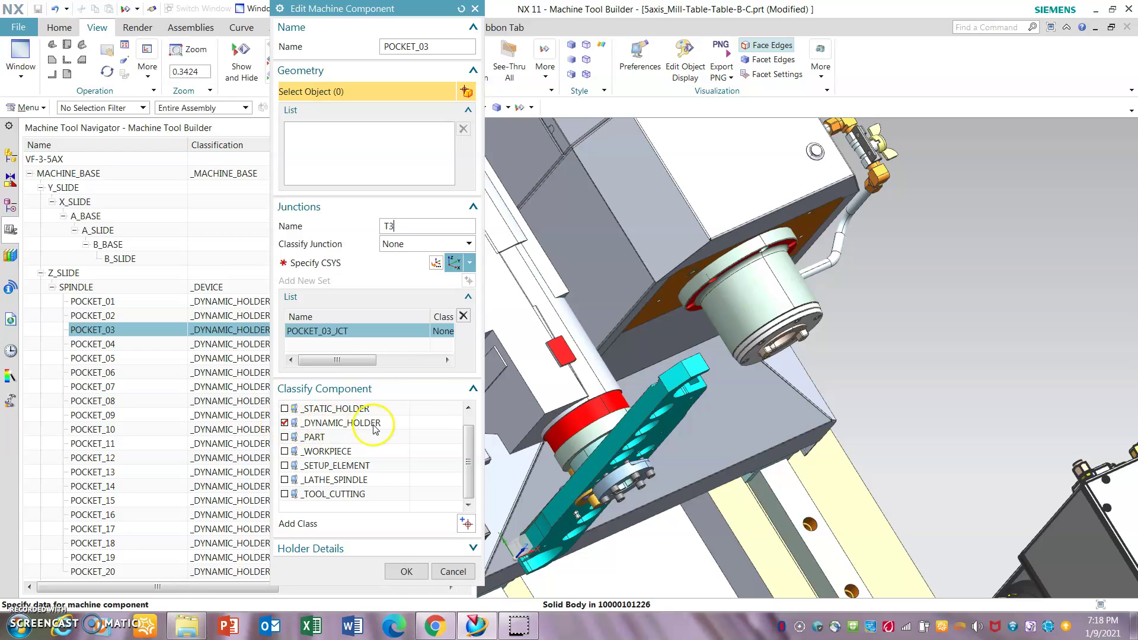
Place the T3 junction's coordinate system at the centre of the spindle bore.
{"action": "left_click", "coordinate": [329, 264]}
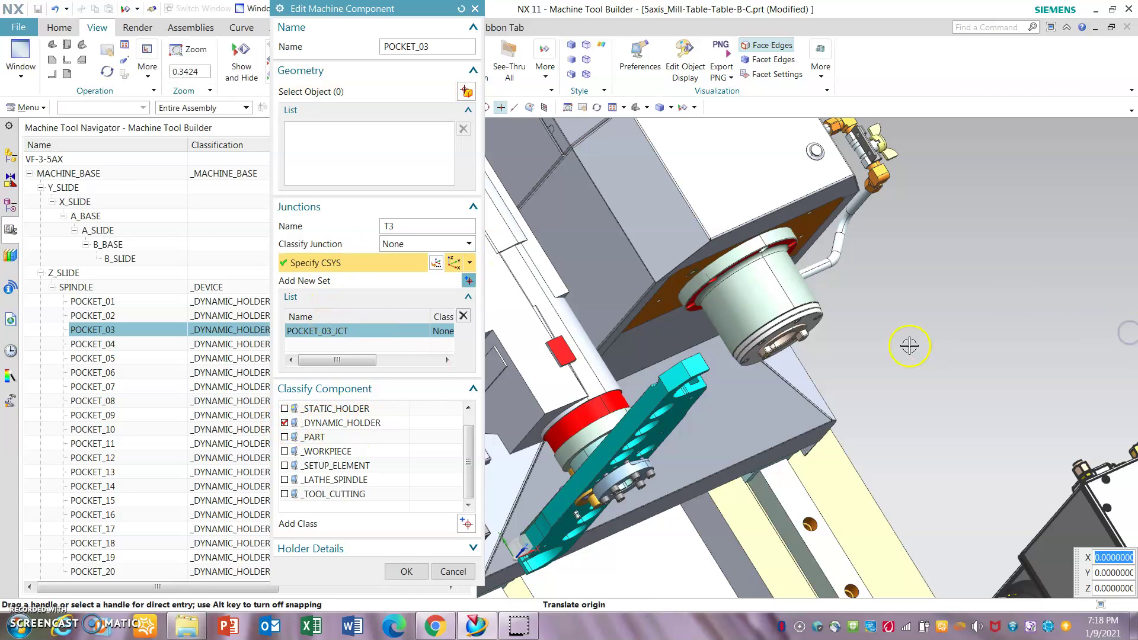
{"action": "scroll", "coordinate": [764, 297], "scroll_direction": "up", "scroll_amount": 5}
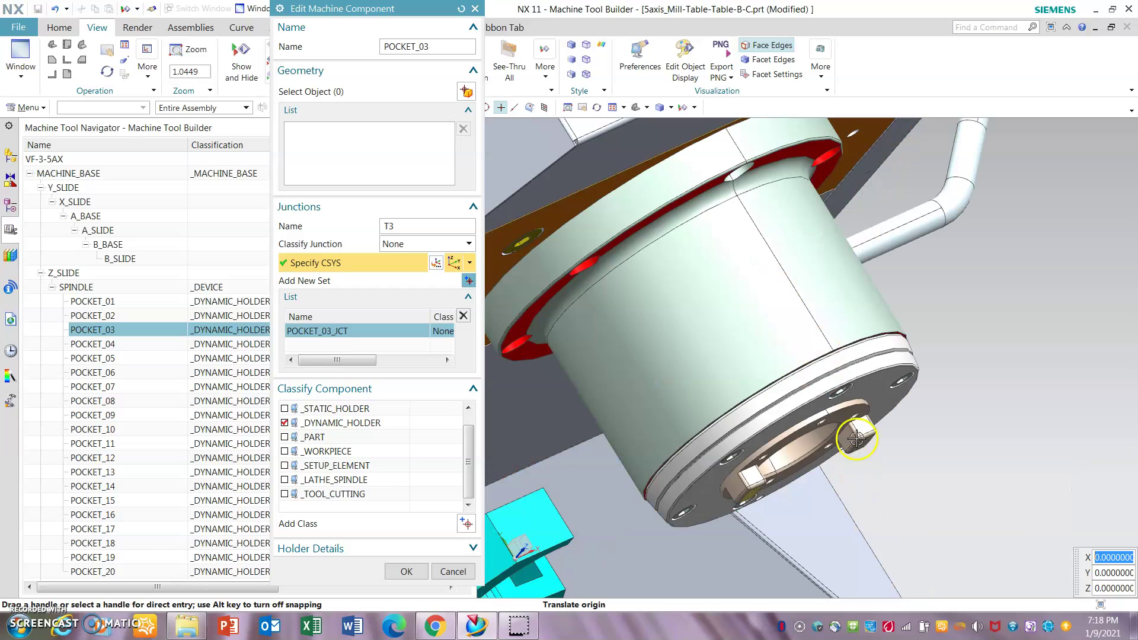
{"action": "scroll", "coordinate": [845, 433], "scroll_direction": "up", "scroll_amount": 3}
{"action": "left_click_drag", "start_coordinate": [838, 446], "coordinate": [772, 531]}
Reorient the T3 junction's coordinate system so XC points up along the spindle axis, and flip ZC.
{"action": "left_click", "coordinate": [796, 446]}
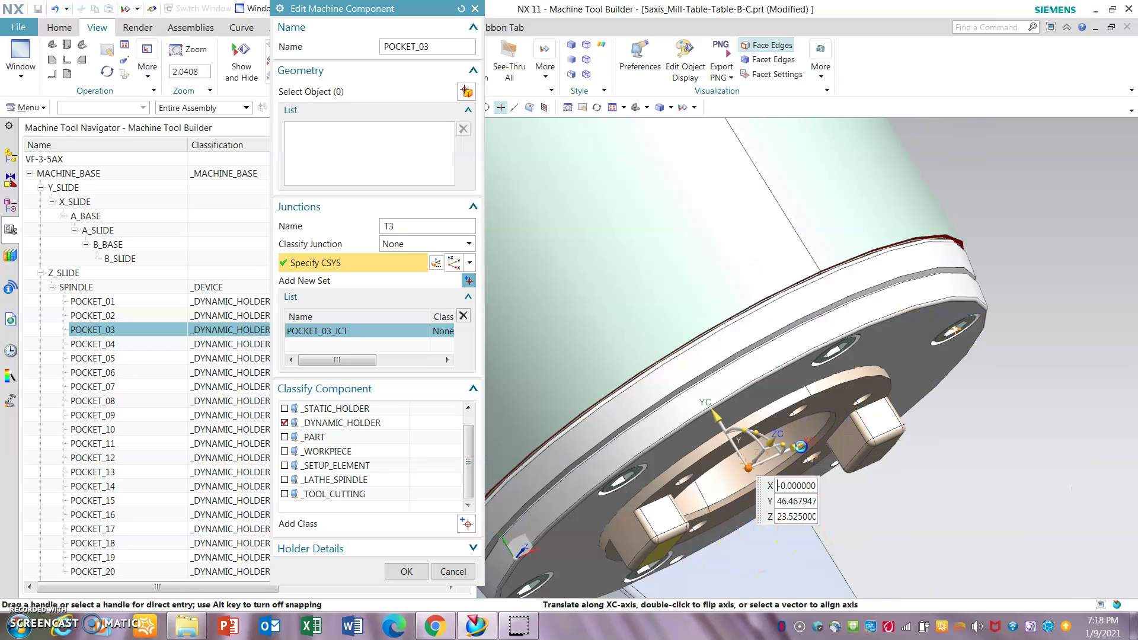
{"action": "left_click", "coordinate": [966, 366]}
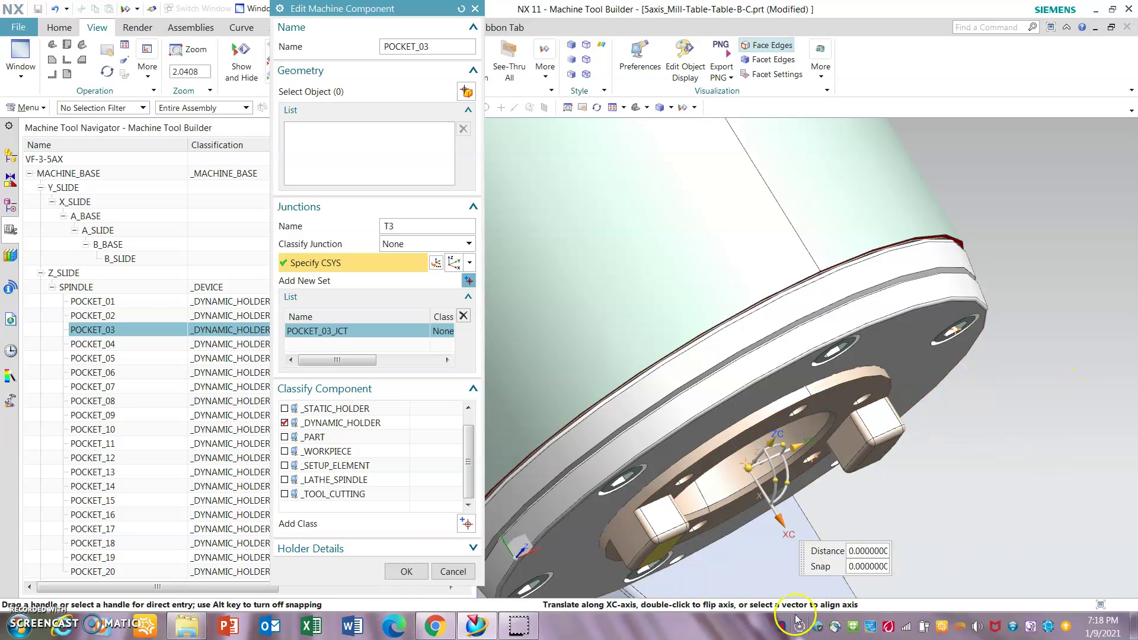
{"action": "double_click", "coordinate": [781, 524]}
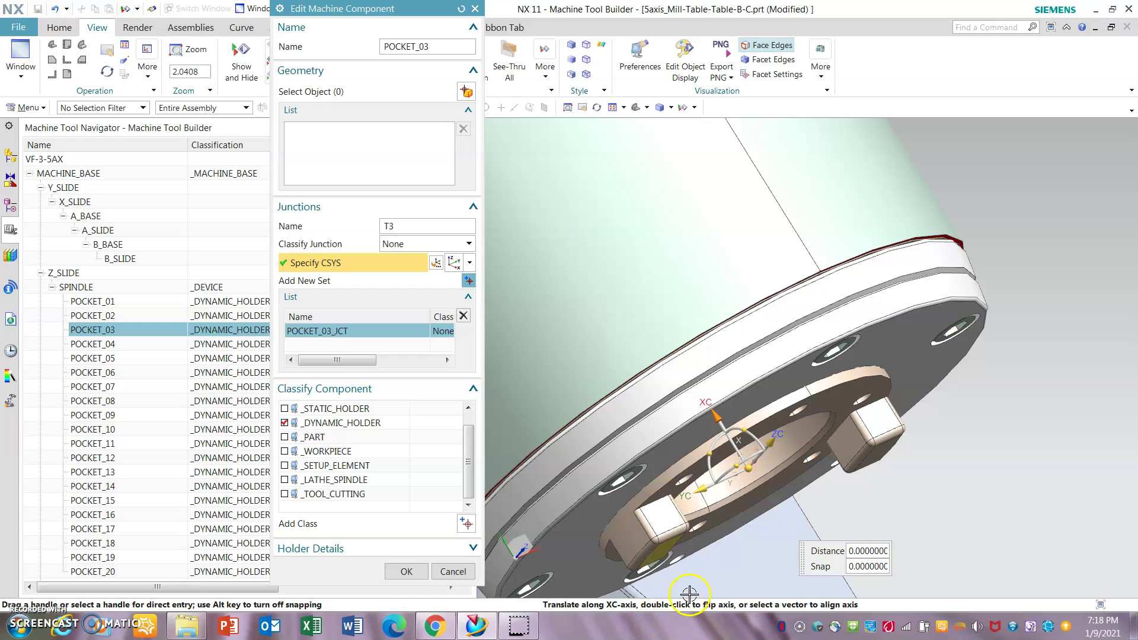
{"action": "left_click", "coordinate": [776, 443]}
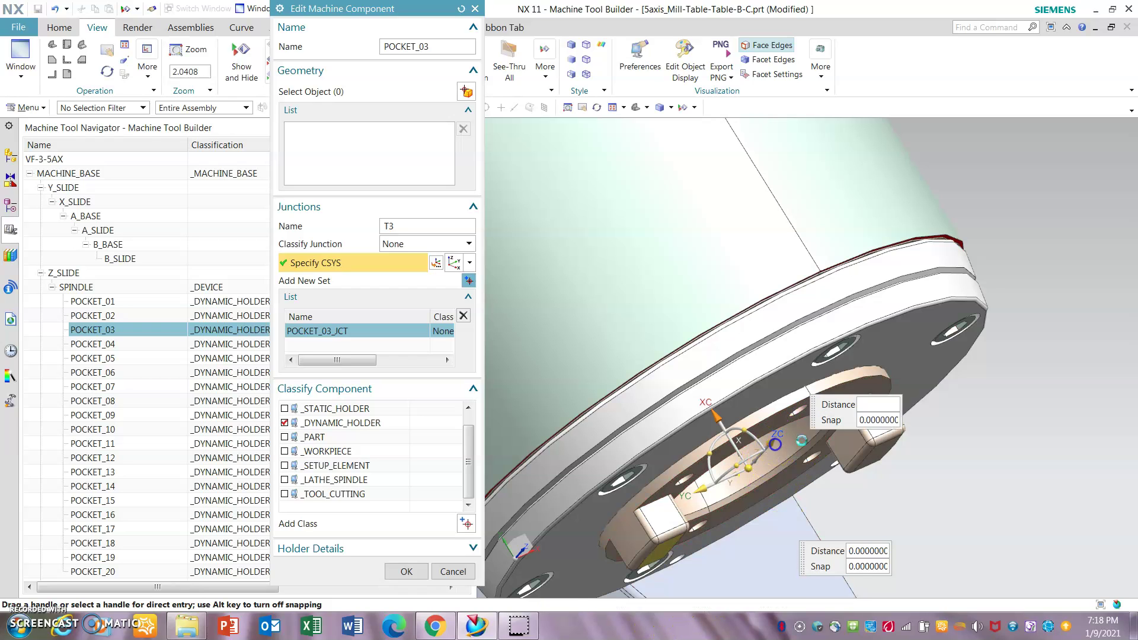
{"action": "double_click", "coordinate": [776, 443]}
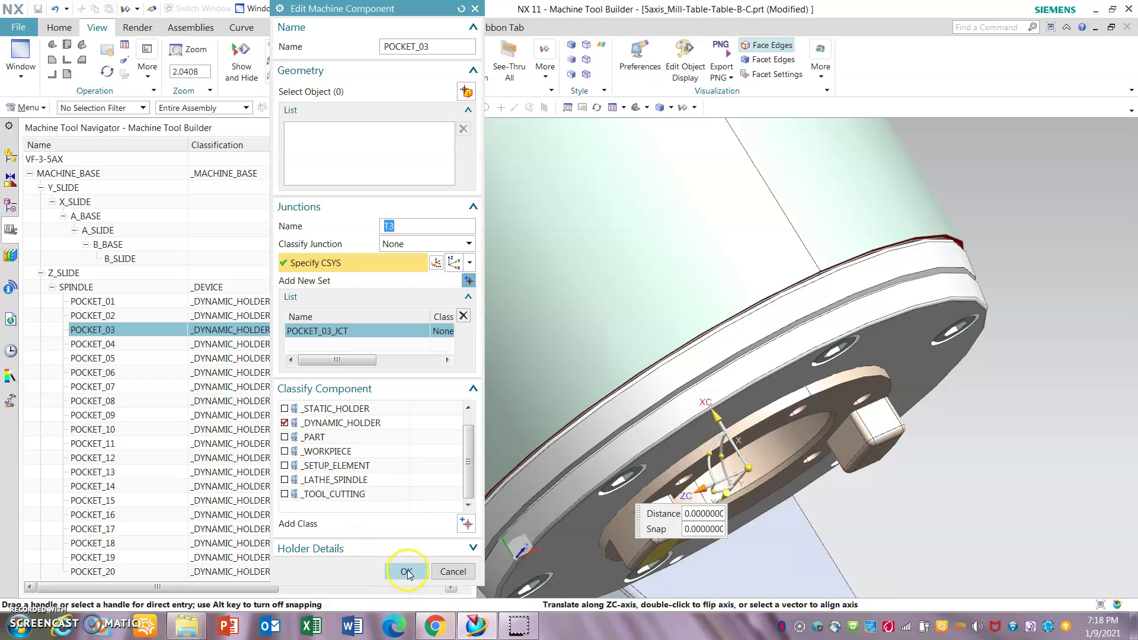
Accept the POCKET_03 component edit with its T3 junction and inspect the spindle nose.
{"action": "left_click", "coordinate": [406, 571]}
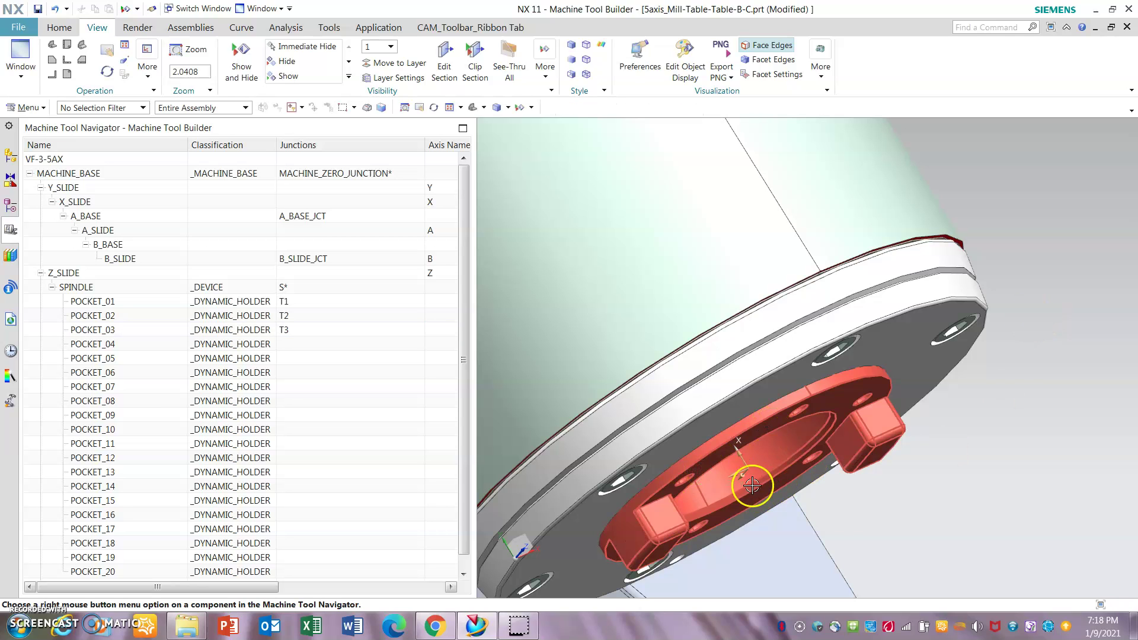
{"action": "scroll", "coordinate": [788, 332], "scroll_direction": "down", "scroll_amount": 2}
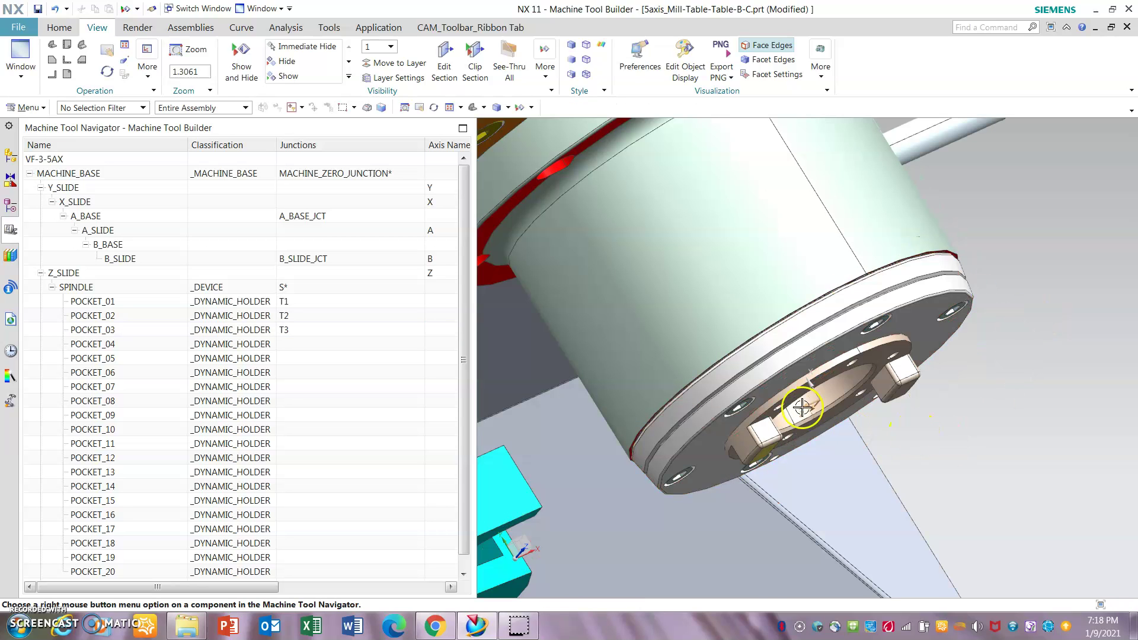
{"action": "scroll", "coordinate": [891, 428], "scroll_direction": "down", "scroll_amount": 3}
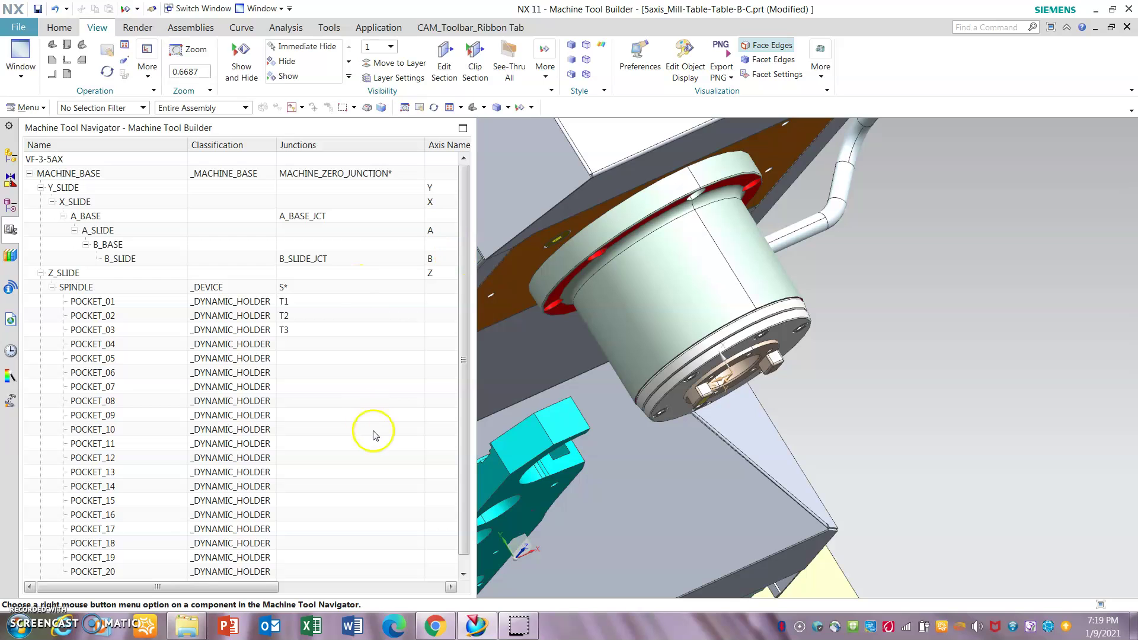
{"action": "middle_click_drag", "start_coordinate": [881, 323], "coordinate": [881, 329]}
{"action": "scroll", "coordinate": [1011, 375], "scroll_direction": "up", "scroll_amount": 2}
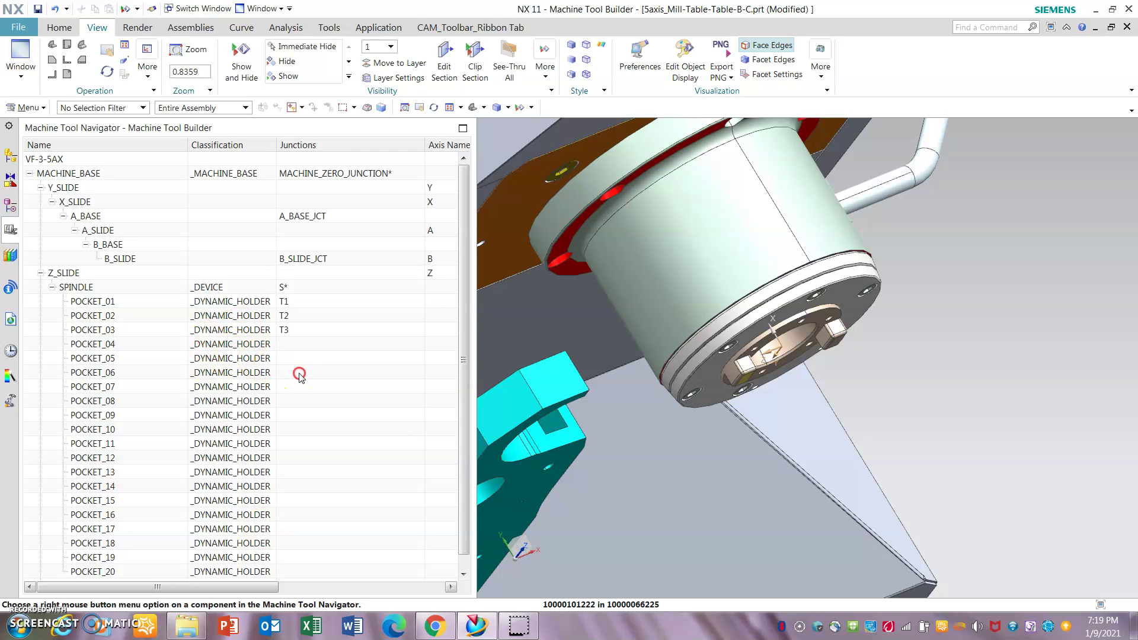
Edit the POCKET_04 machine component and name its junction T4.
{"action": "right_click", "coordinate": [224, 343]}
{"action": "mouse_move", "coordinate": [284, 357]}
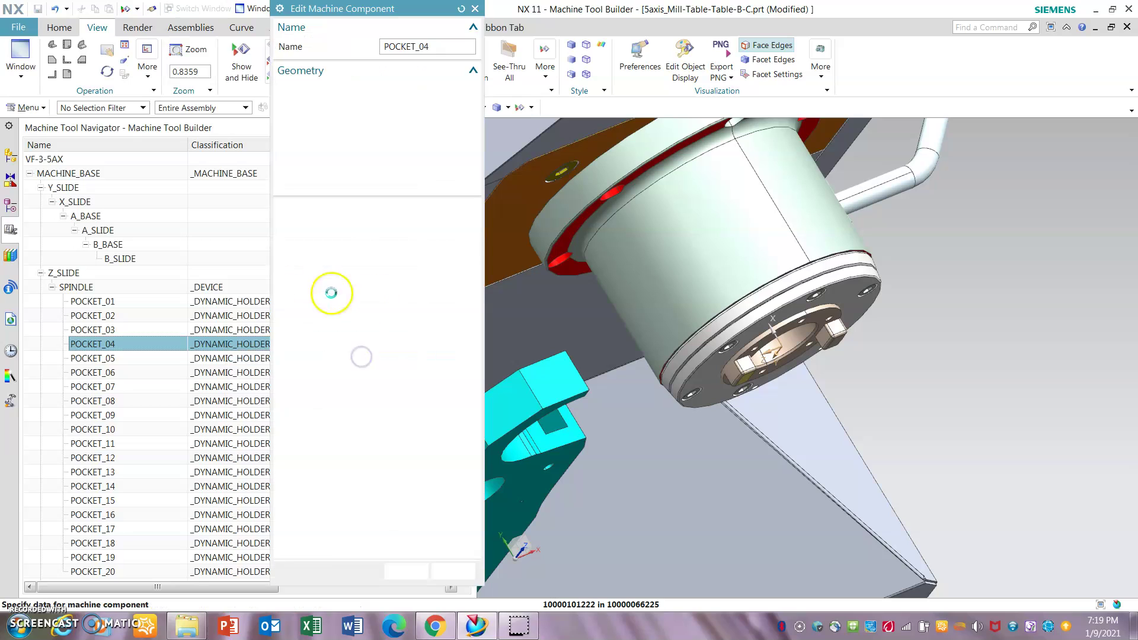
{"action": "scroll", "coordinate": [872, 372], "scroll_direction": "down", "scroll_amount": 6}
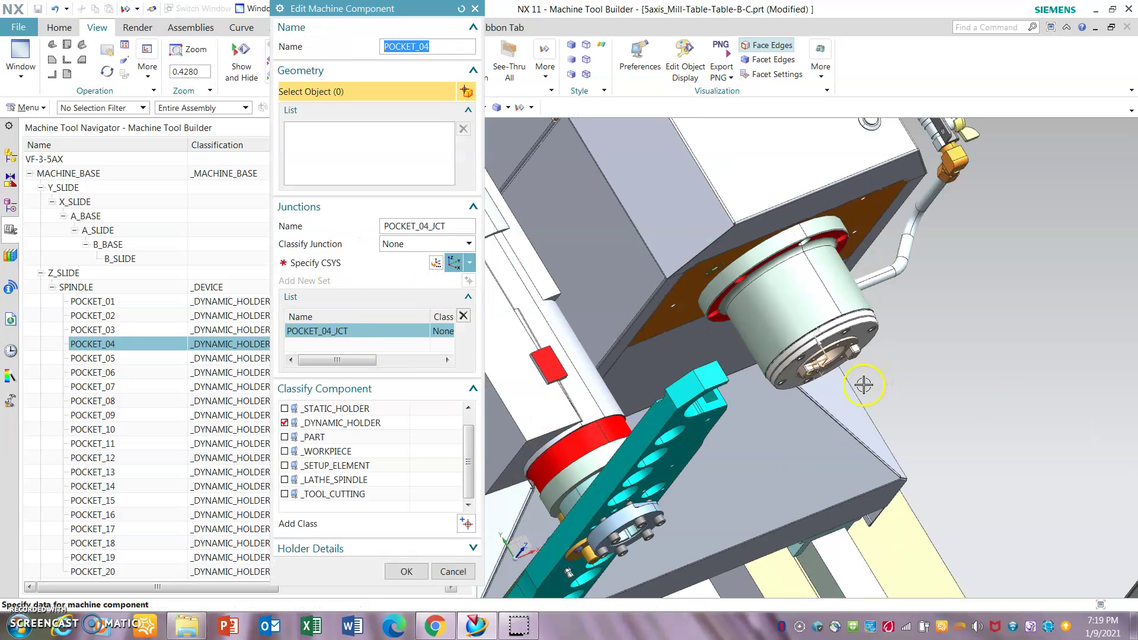
{"action": "scroll", "coordinate": [877, 379], "scroll_direction": "down", "scroll_amount": 2}
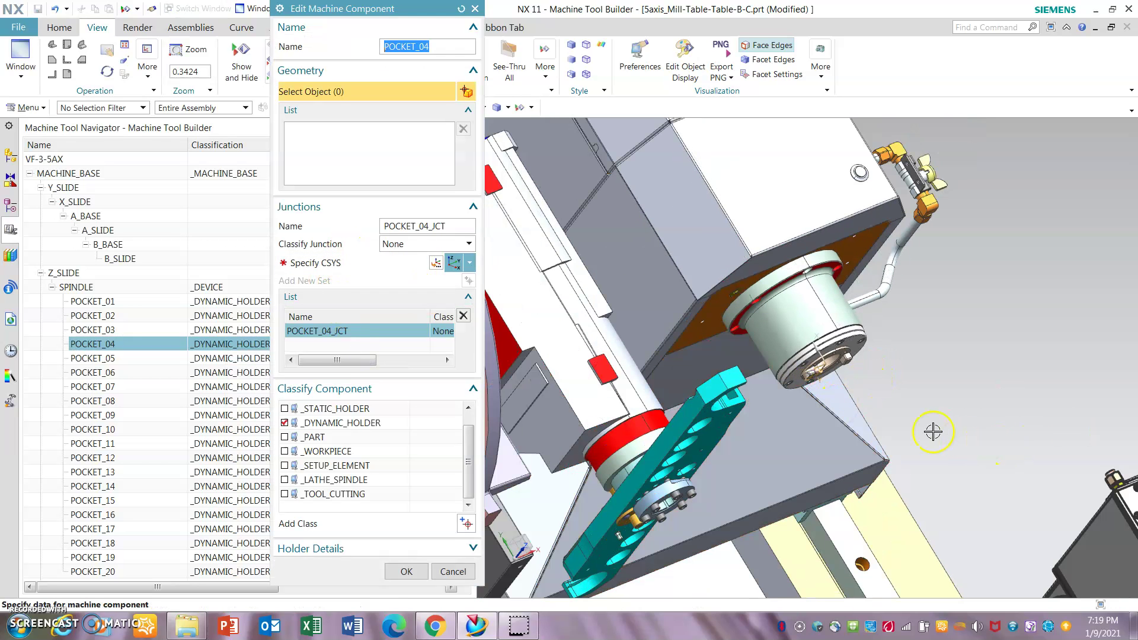
{"action": "scroll", "coordinate": [877, 398], "scroll_direction": "up", "scroll_amount": 8}
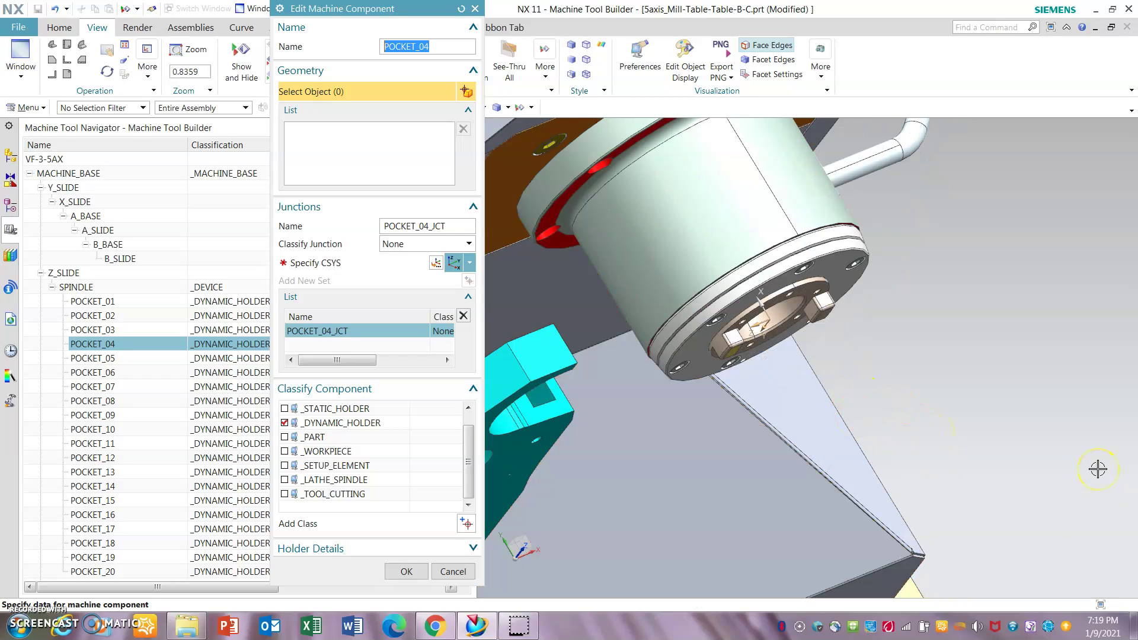
{"action": "double_click", "coordinate": [427, 226]}
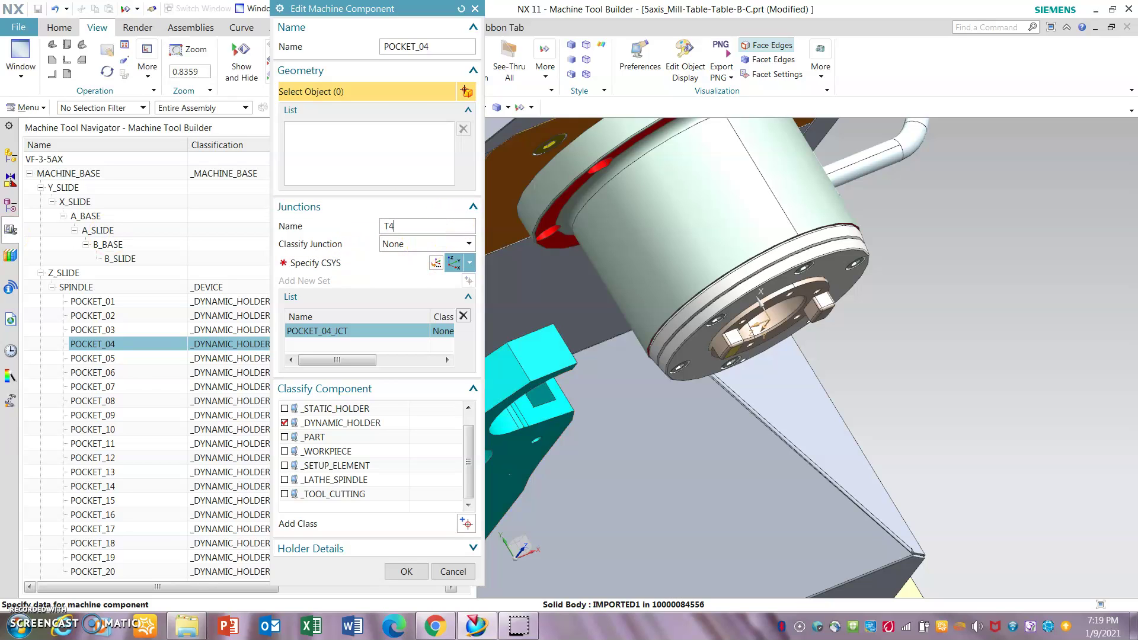
Place the T4 junction's coordinate system at the centre of the spindle bore.
{"action": "left_click", "coordinate": [356, 266]}
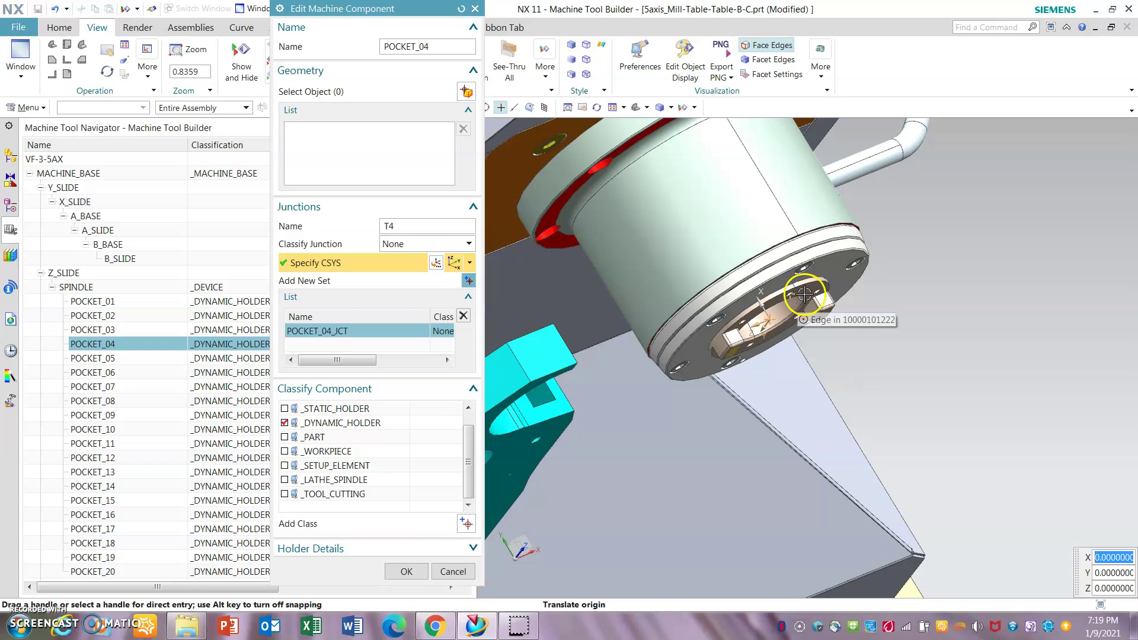
{"action": "scroll", "coordinate": [804, 292], "scroll_direction": "up", "scroll_amount": 6}
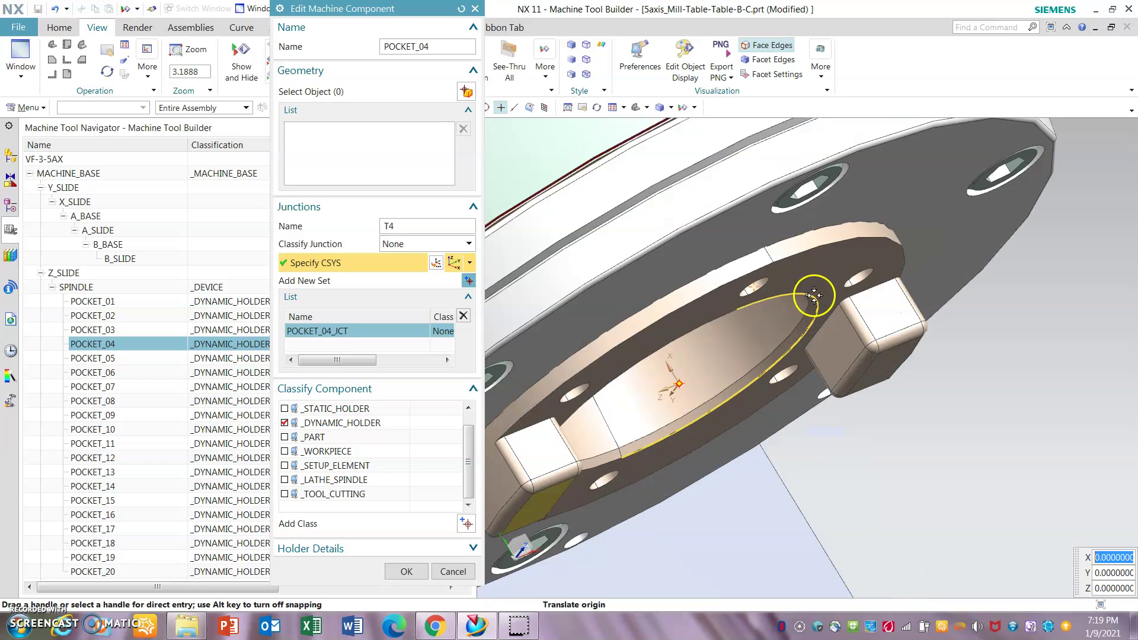
{"action": "left_click", "coordinate": [824, 351]}
{"action": "left_click", "coordinate": [730, 361]}
Orient the T4 junction's coordinate system with XC up along the spindle axis and ZC aligned to the drive key face, and accept the component edit.
{"action": "left_click", "coordinate": [818, 276]}
{"action": "double_click", "coordinate": [703, 420]}
{"action": "left_click", "coordinate": [626, 415]}
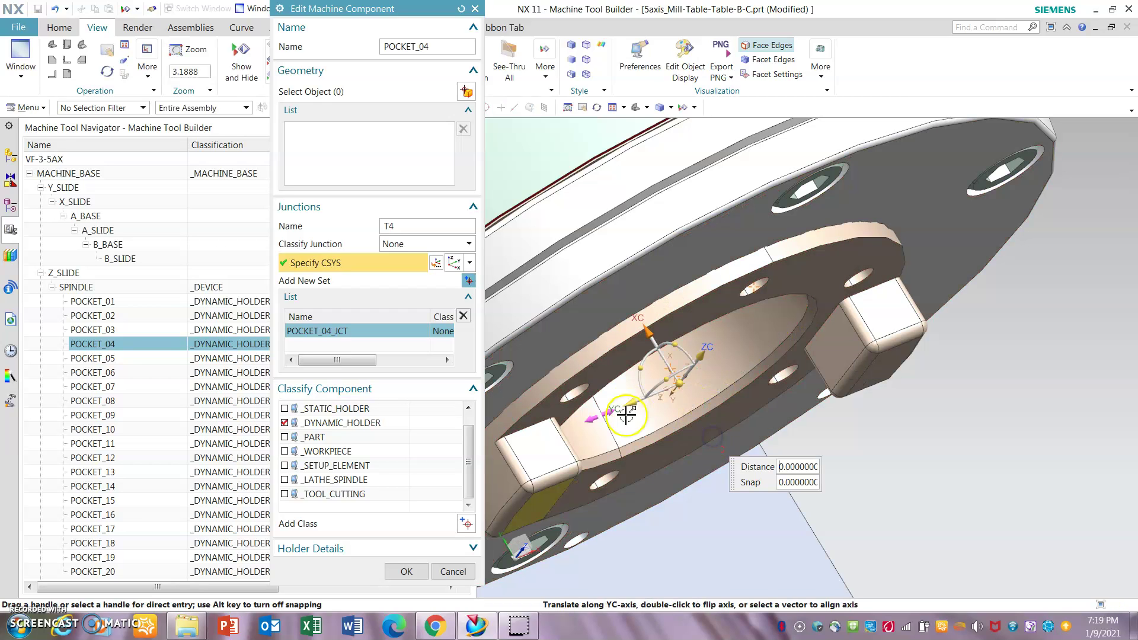
{"action": "left_click", "coordinate": [701, 355]}
{"action": "left_click", "coordinate": [836, 349]}
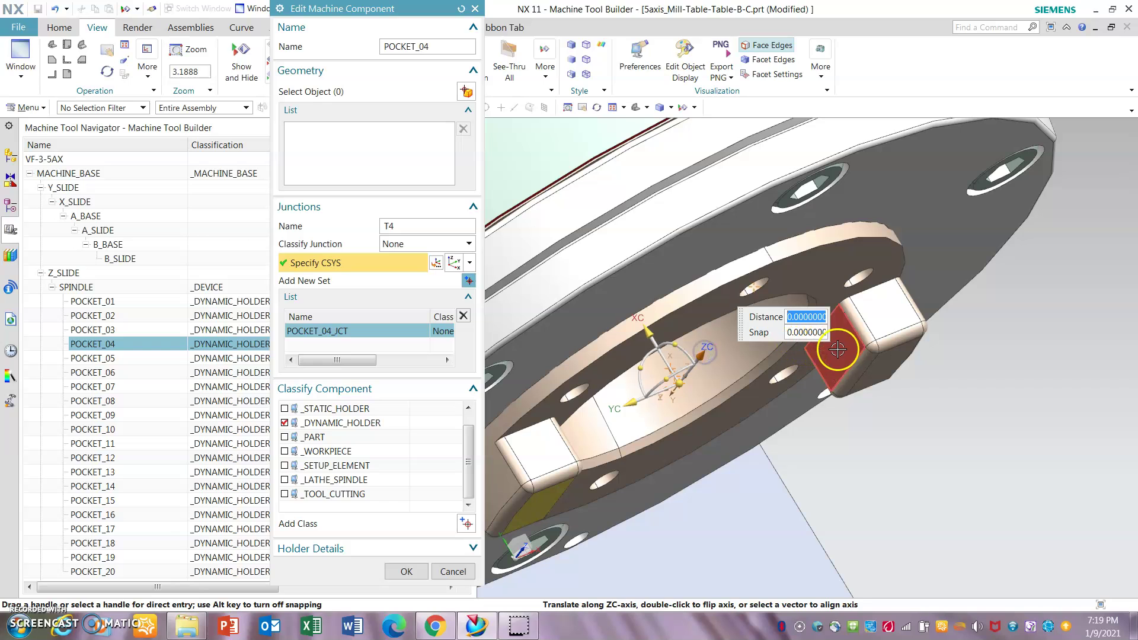
{"action": "left_click", "coordinate": [415, 572]}
Examine the rotary table units and the slides of the whole machine.
{"action": "scroll", "coordinate": [1027, 394], "scroll_direction": "down", "scroll_amount": 5}
{"action": "middle_click_drag", "start_coordinate": [975, 376], "coordinate": [918, 314]}
{"action": "scroll", "coordinate": [1032, 305], "scroll_direction": "down", "scroll_amount": 8}
{"action": "scroll", "coordinate": [831, 478], "scroll_direction": "up", "scroll_amount": 4}
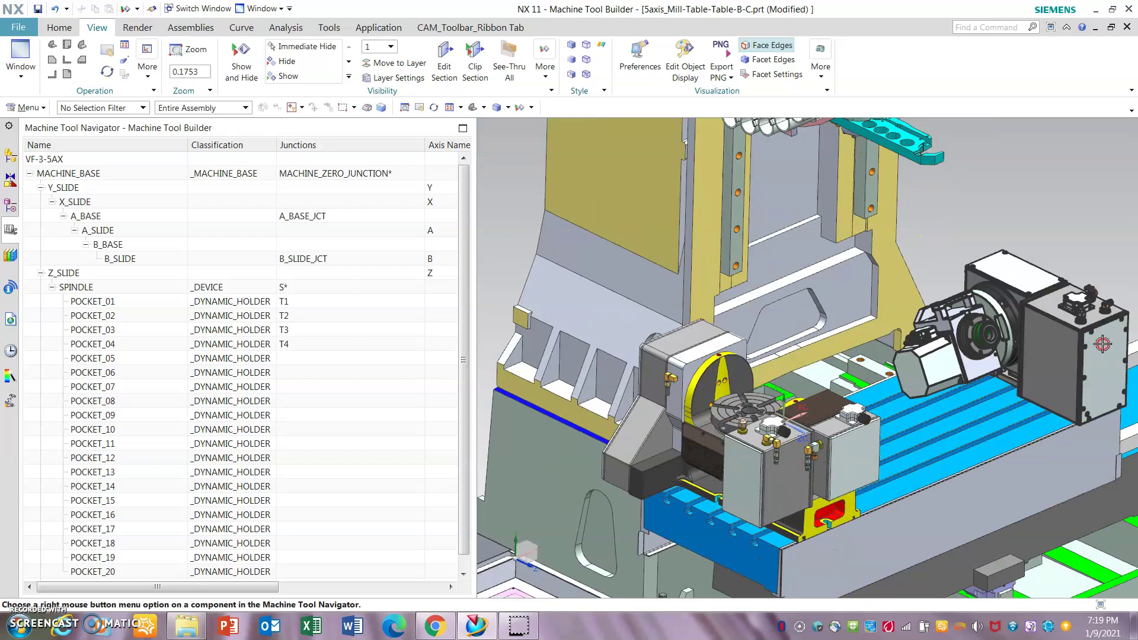
{"action": "scroll", "coordinate": [776, 249], "scroll_direction": "down", "scroll_amount": 2}
{"action": "scroll", "coordinate": [772, 259], "scroll_direction": "up", "scroll_amount": 1}
{"action": "scroll", "coordinate": [772, 259], "scroll_direction": "up", "scroll_amount": 1}
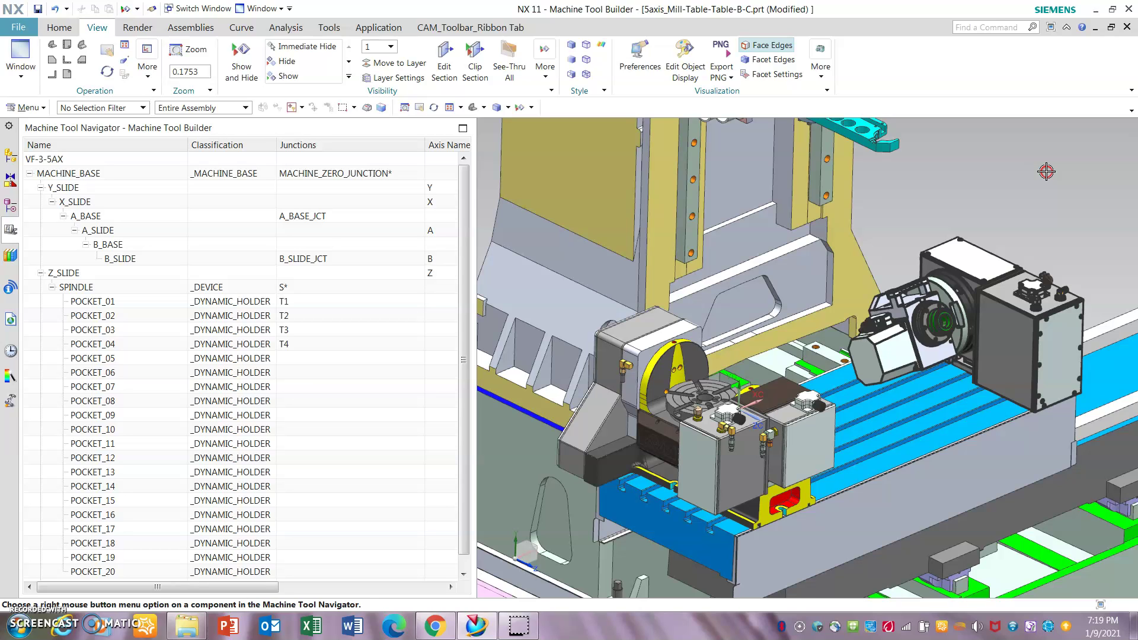
{"action": "left_click", "coordinate": [736, 393]}
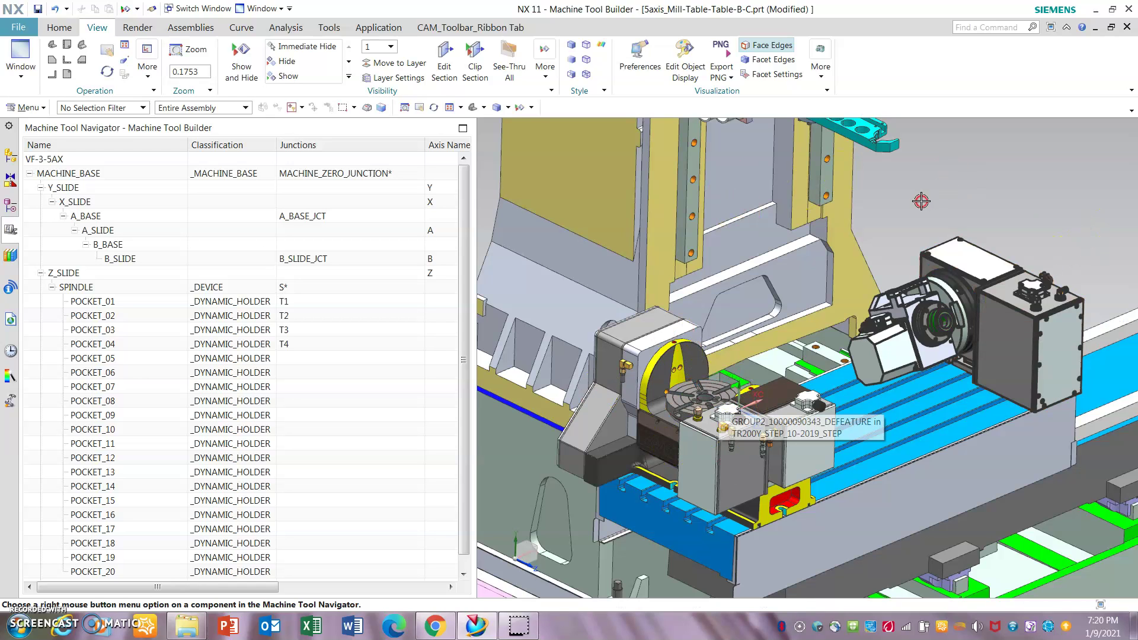
{"action": "scroll", "coordinate": [907, 205], "scroll_direction": "down", "scroll_amount": 2}
{"action": "left_click", "coordinate": [889, 247]}
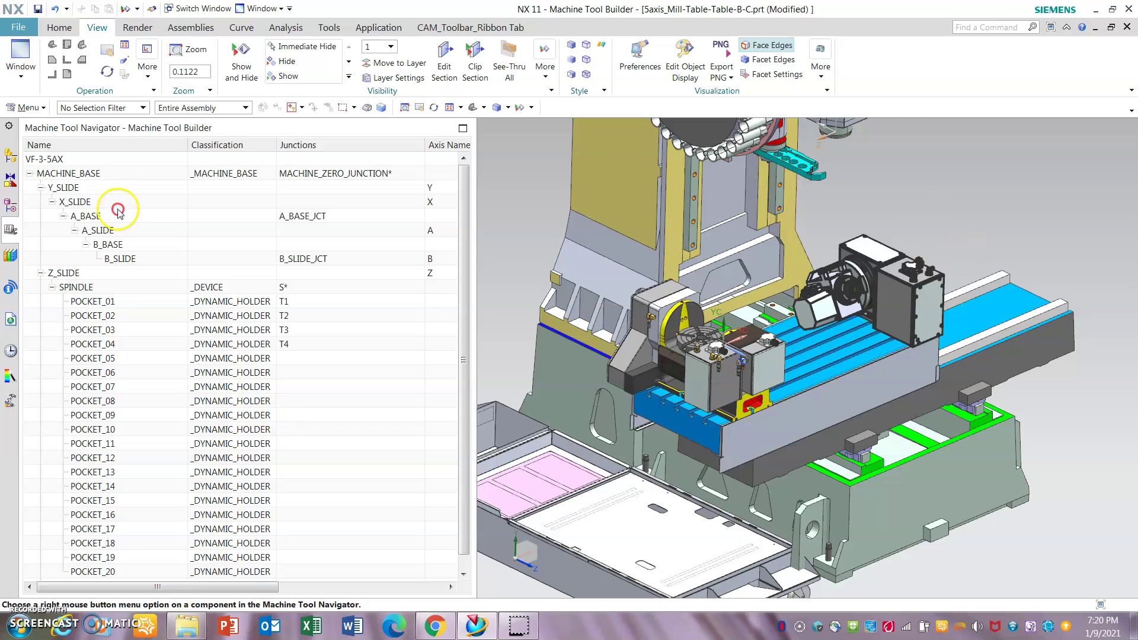
Collapse the Z_SLIDE branch of the machine tree.
{"action": "left_click", "coordinate": [41, 273]}
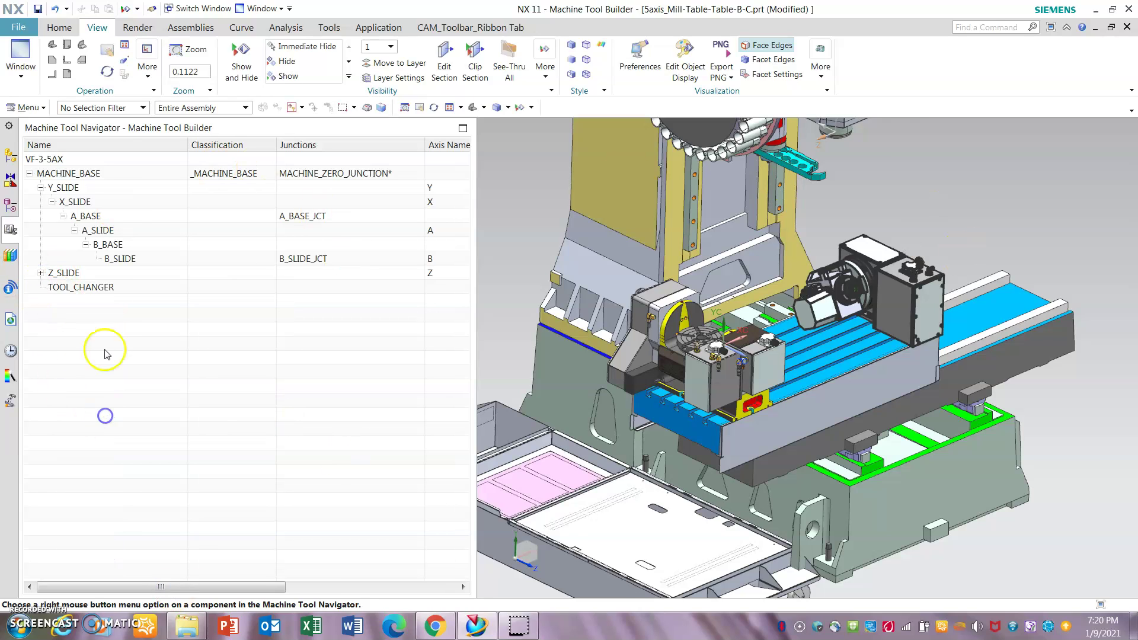
{"action": "right_click", "coordinate": [112, 373]}
{"action": "left_click", "coordinate": [178, 414]}
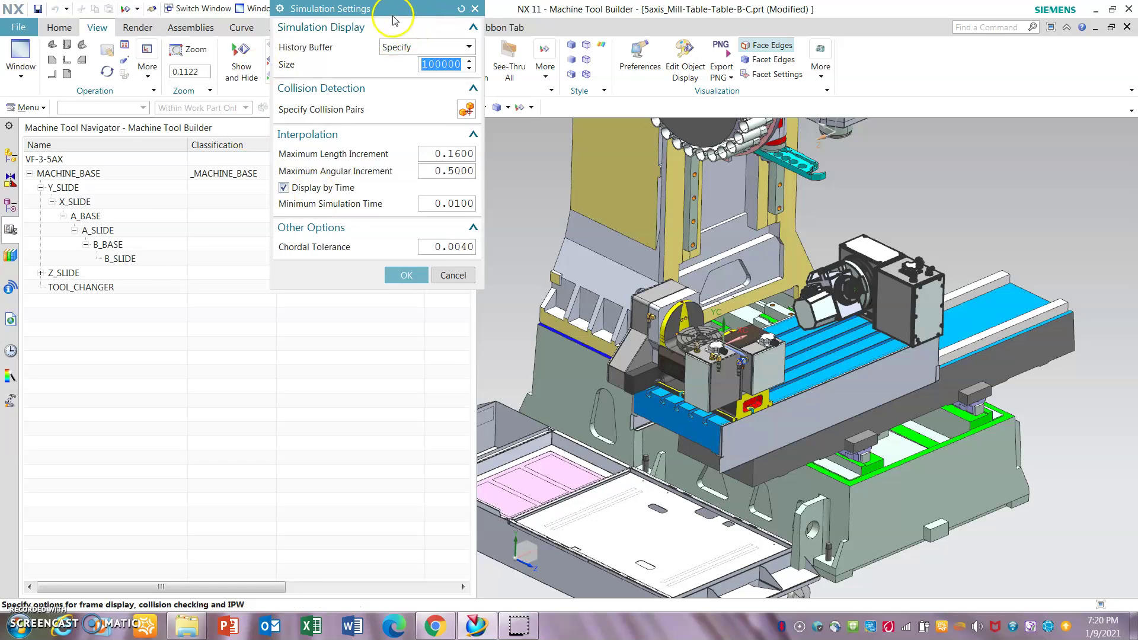
{"action": "left_click_drag", "start_coordinate": [391, 7], "coordinate": [280, 124]}
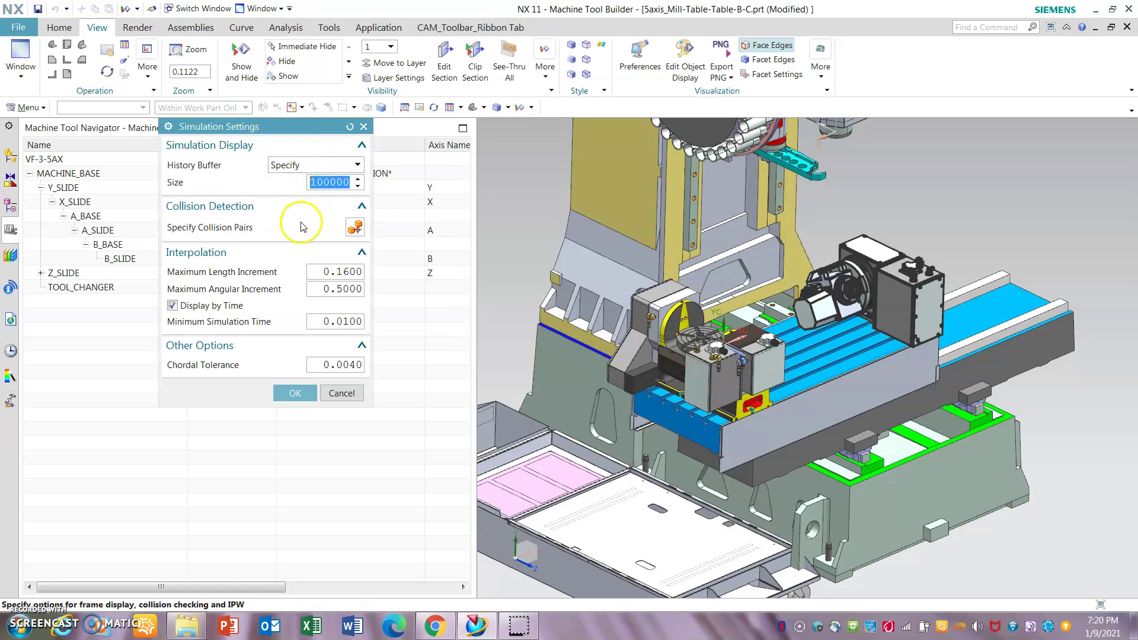
{"action": "left_click", "coordinate": [363, 126]}
Show the machine axis positions in the motion preview, check how the Z axis is grouped, and close the preview.
{"action": "right_click", "coordinate": [127, 351]}
{"action": "left_click", "coordinate": [177, 408]}
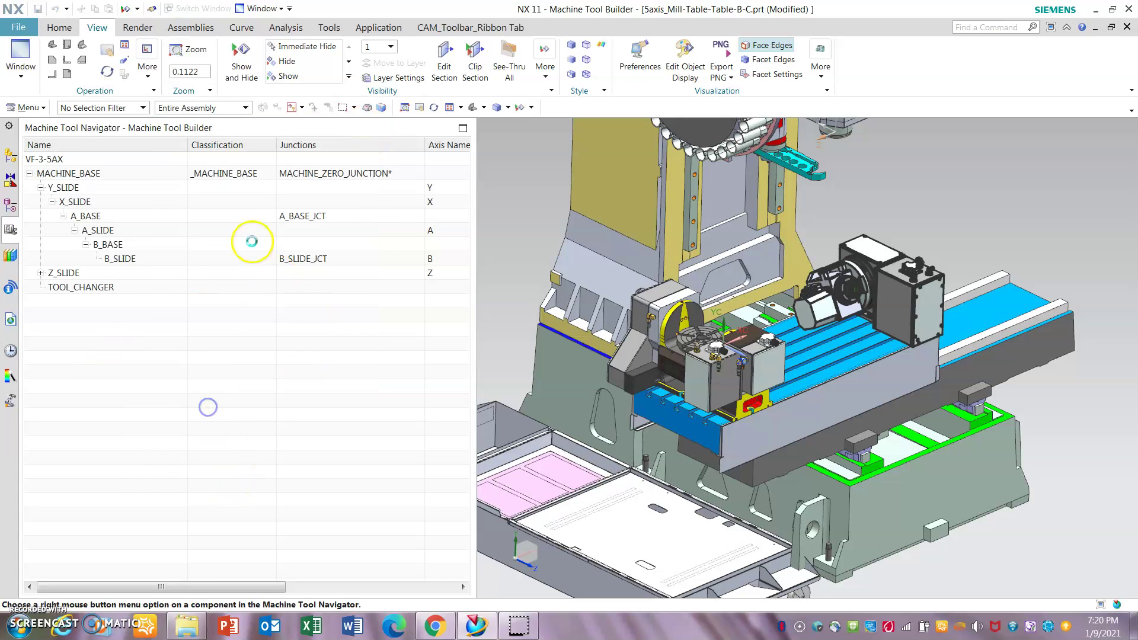
{"action": "left_click", "coordinate": [355, 207]}
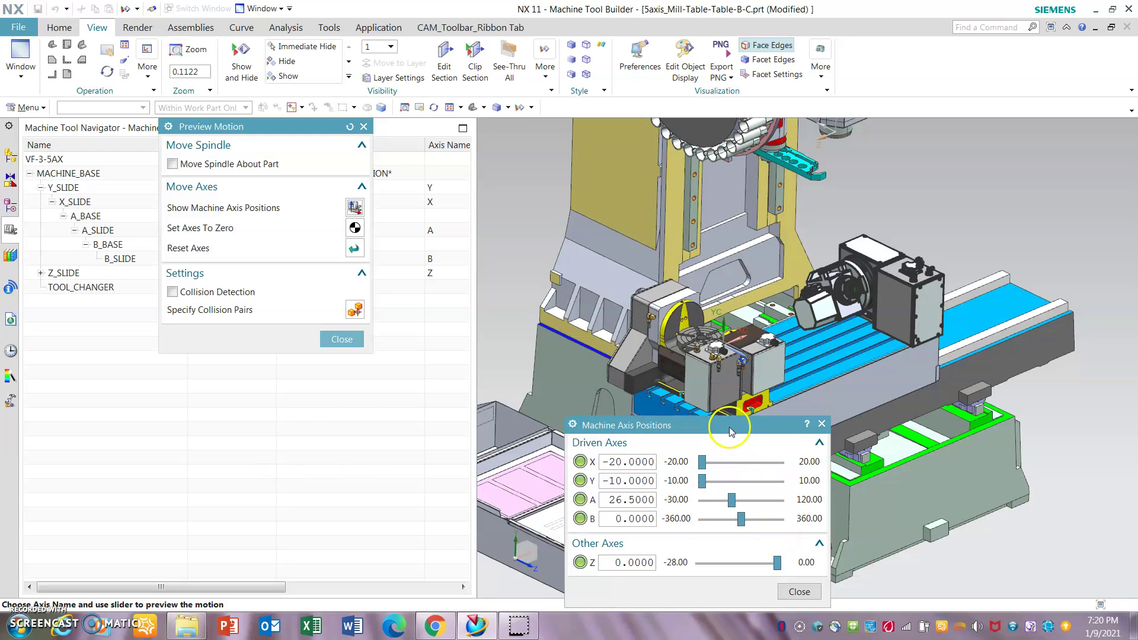
{"action": "left_click_drag", "start_coordinate": [731, 428], "coordinate": [376, 274]}
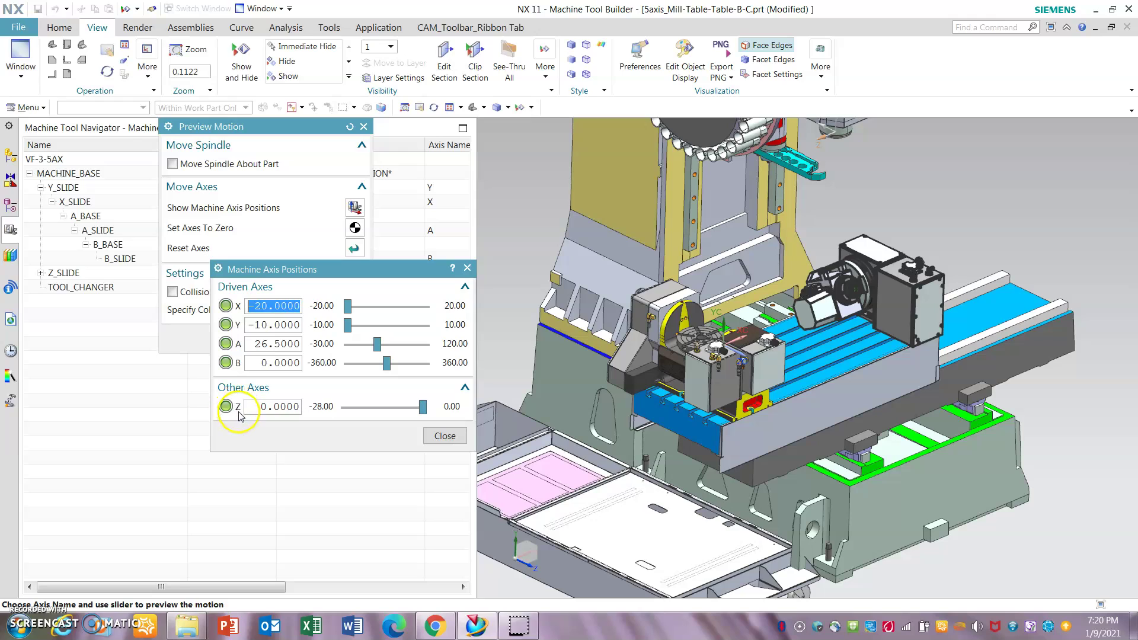
{"action": "left_click", "coordinate": [445, 436]}
{"action": "left_click", "coordinate": [347, 341]}
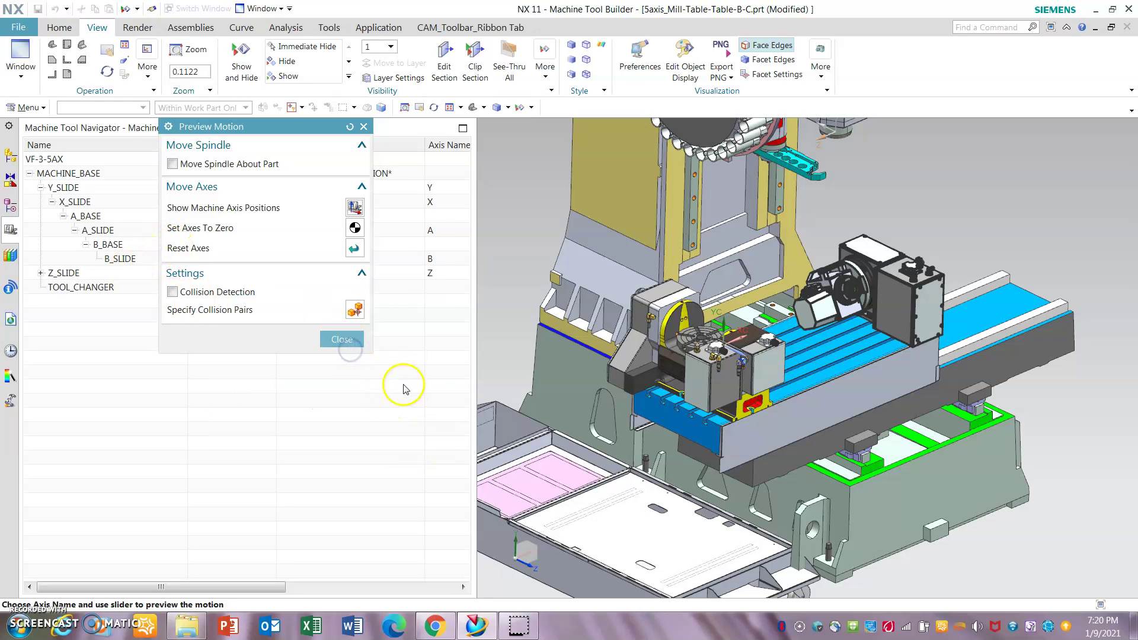
{"action": "left_click", "coordinate": [343, 339]}
Edit the Z axis of Z_SLIDE and enable its NC Axis option.
{"action": "left_click", "coordinate": [54, 274]}
{"action": "right_click", "coordinate": [69, 273]}
{"action": "mouse_move", "coordinate": [109, 279]}
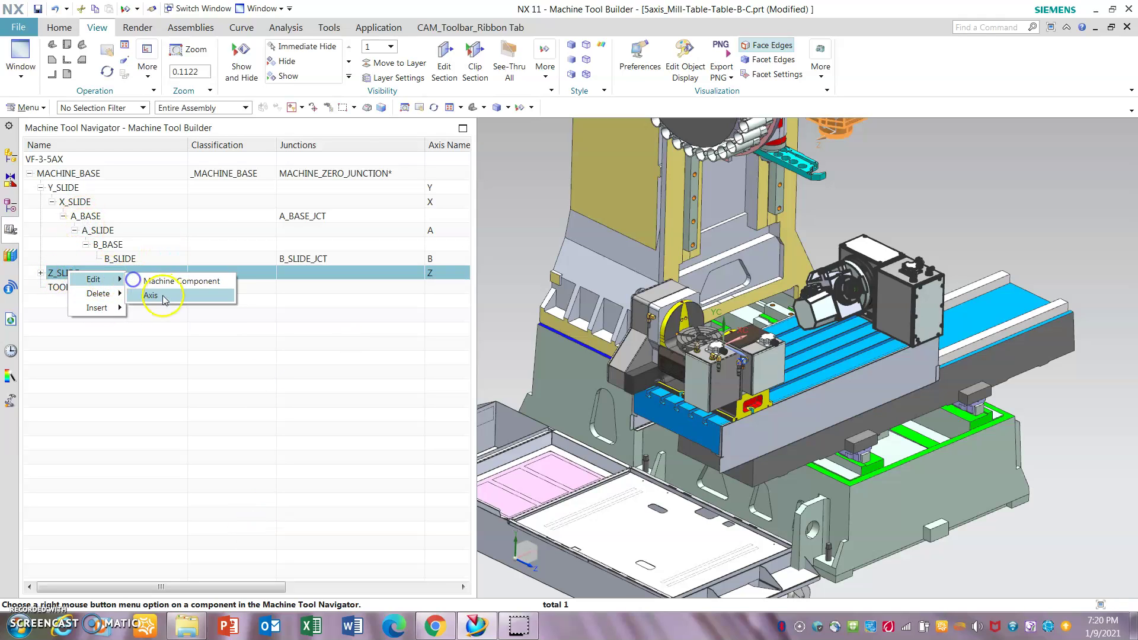
{"action": "left_click", "coordinate": [152, 294]}
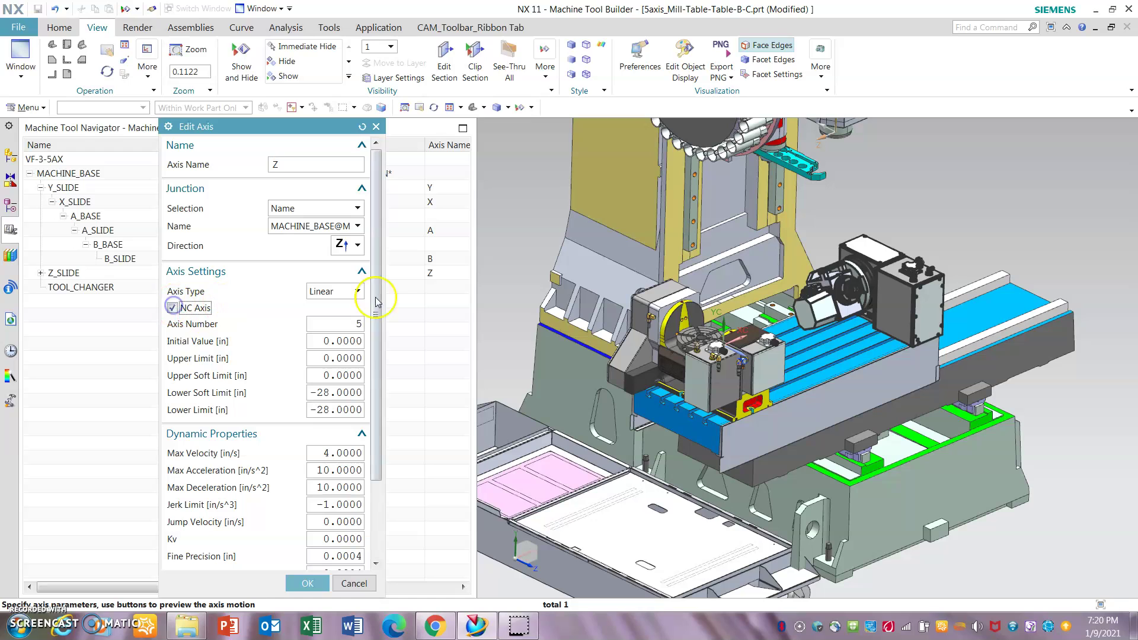
Play the Z axis motion preview in both directions while watching the spindle head, and accept the axis settings.
{"action": "middle_click_drag", "start_coordinate": [610, 278], "coordinate": [528, 397], "text": "shift"}
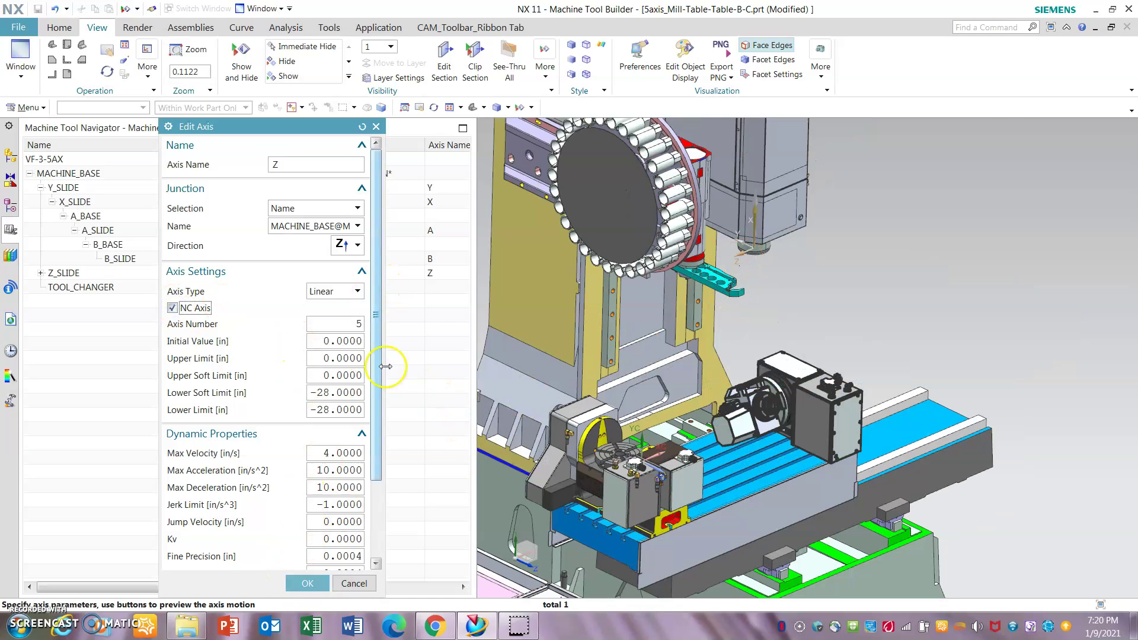
{"action": "left_click_drag", "start_coordinate": [376, 363], "coordinate": [357, 579]}
{"action": "left_click", "coordinate": [244, 554]}
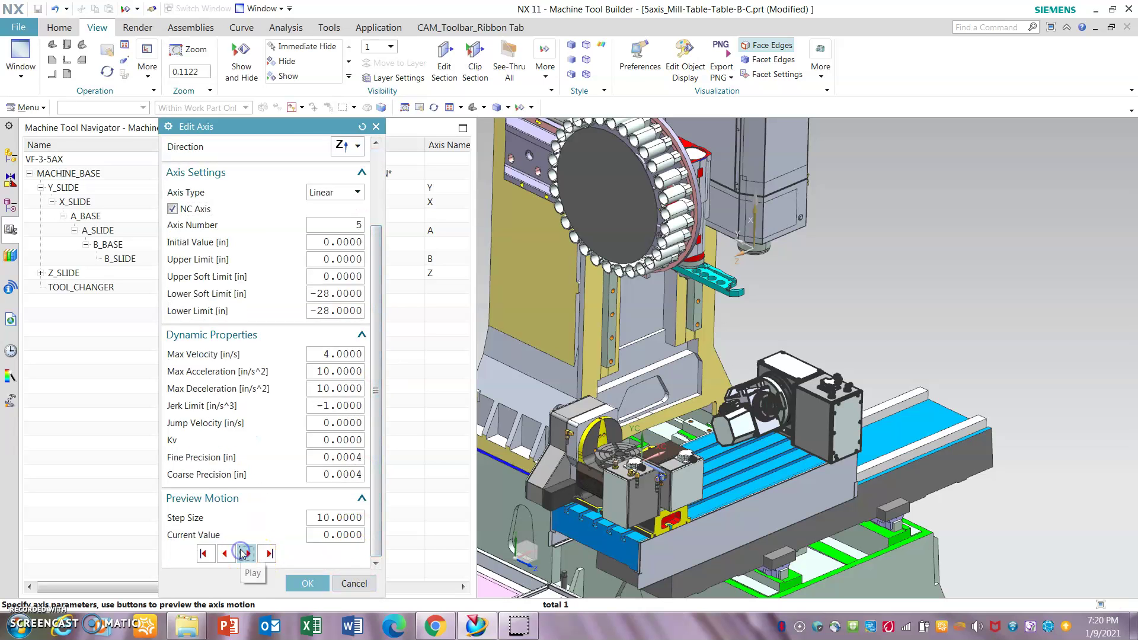
{"action": "middle_click_drag", "start_coordinate": [839, 414], "coordinate": [593, 498]}
{"action": "left_click", "coordinate": [254, 553]}
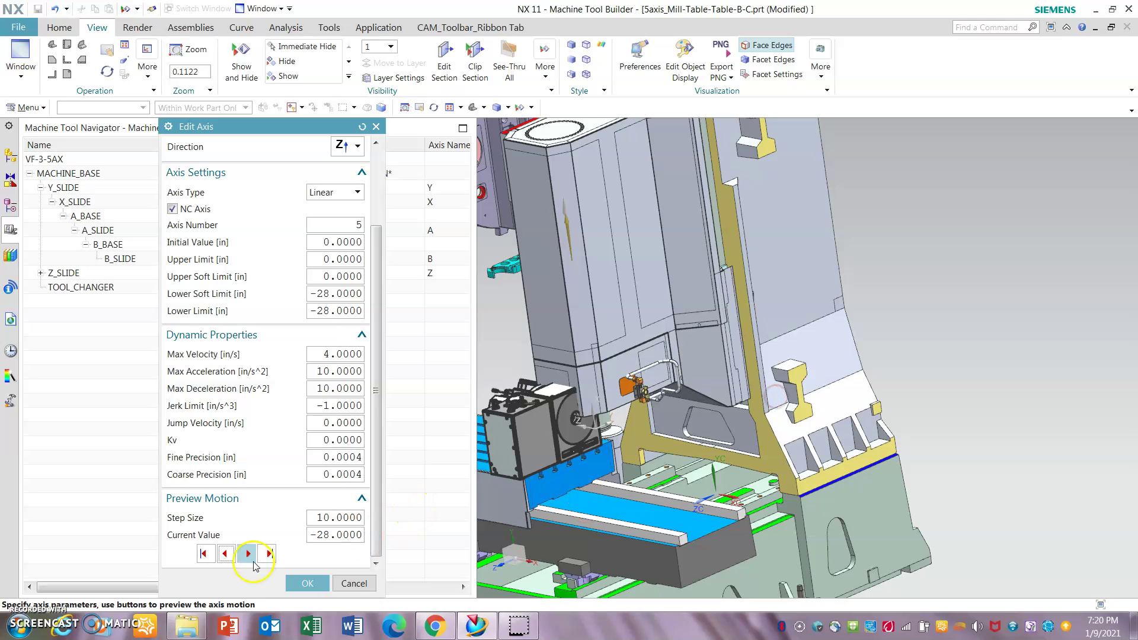
{"action": "scroll", "coordinate": [838, 283], "scroll_direction": "down", "scroll_amount": 5}
{"action": "scroll", "coordinate": [838, 284], "scroll_direction": "up", "scroll_amount": 6}
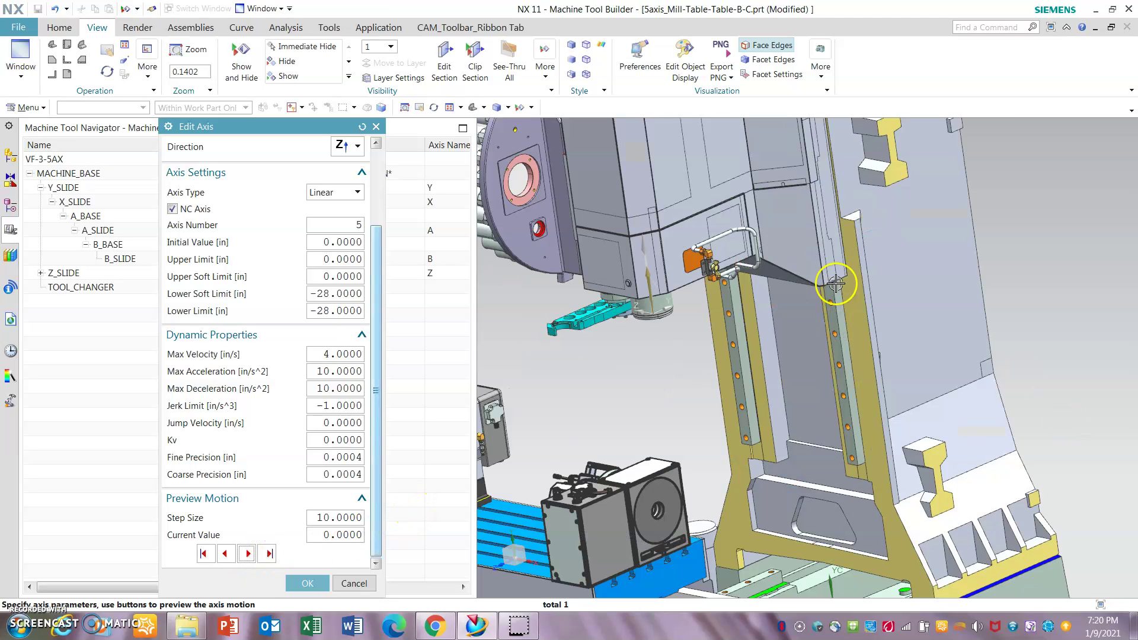
{"action": "left_click", "coordinate": [225, 554]}
{"action": "left_click", "coordinate": [262, 556]}
{"action": "left_click", "coordinate": [252, 559]}
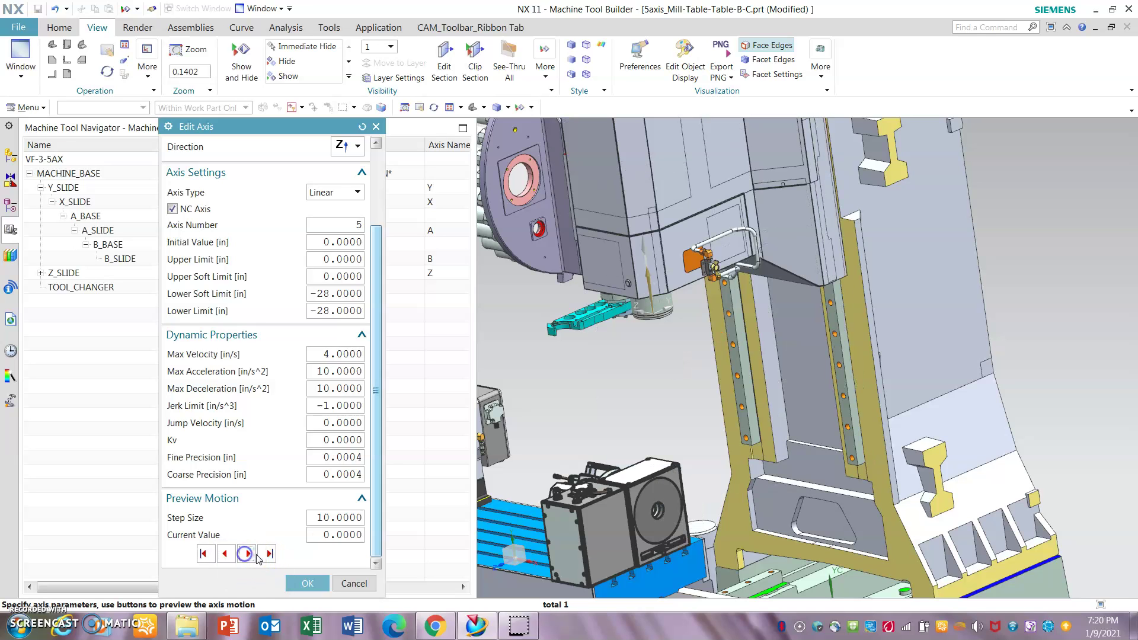
{"action": "left_click", "coordinate": [326, 586]}
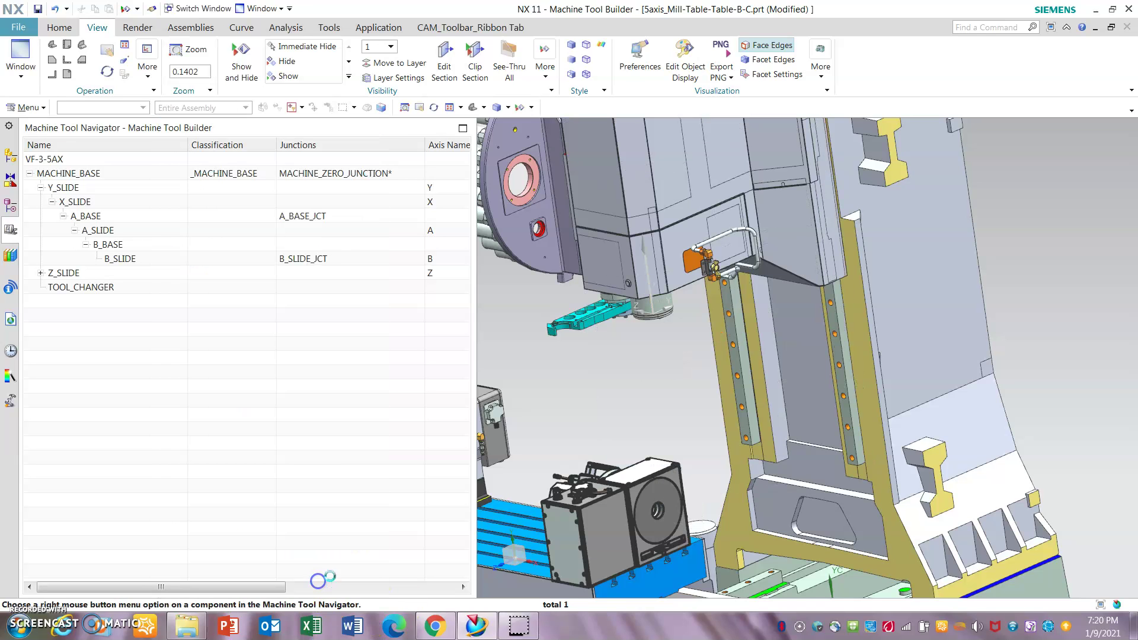
Reopen the motion preview and show the machine axis positions to recheck the driven axes.
{"action": "scroll", "coordinate": [925, 350], "scroll_direction": "down", "scroll_amount": 5}
{"action": "middle_click_drag", "start_coordinate": [871, 346], "coordinate": [828, 330]}
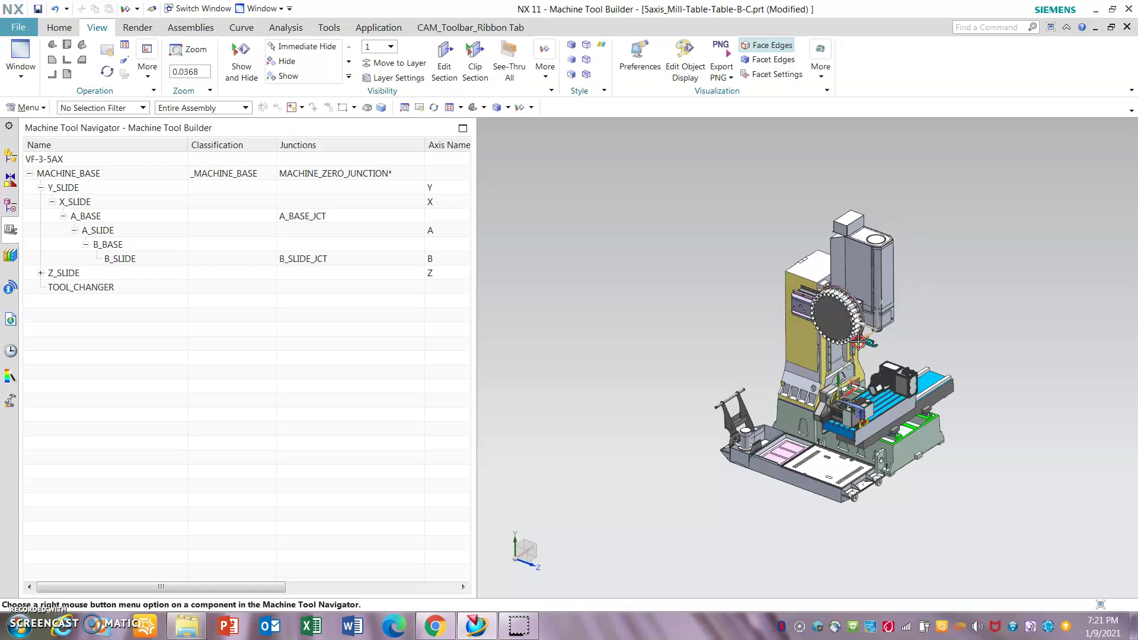
{"action": "scroll", "coordinate": [903, 338], "scroll_direction": "up", "scroll_amount": 6}
{"action": "right_click", "coordinate": [241, 376]}
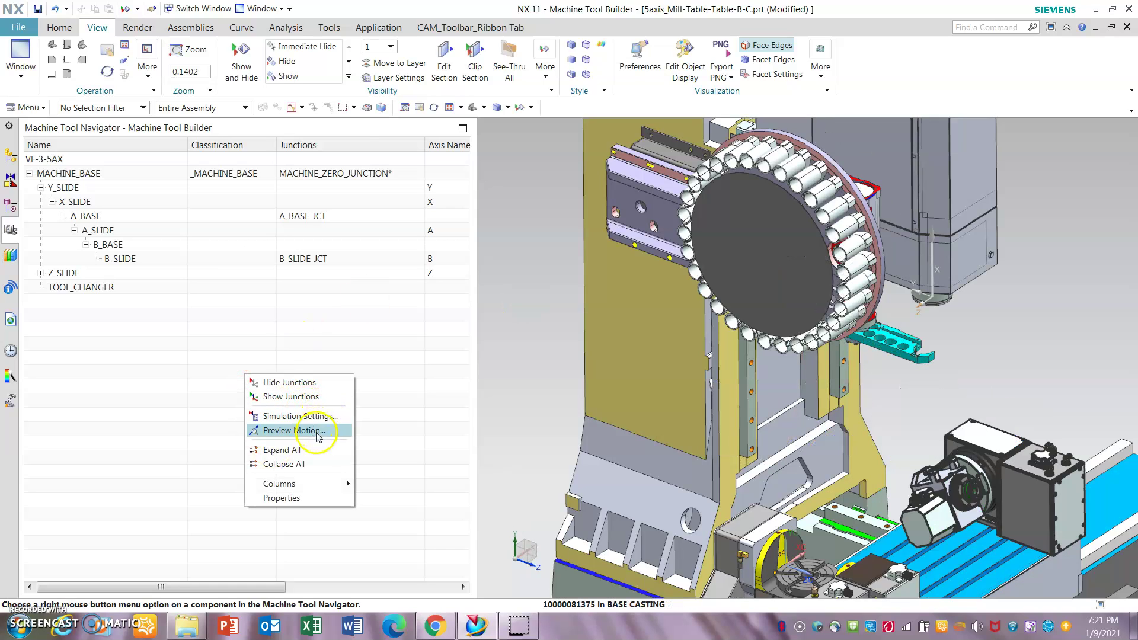
{"action": "left_click", "coordinate": [315, 431]}
{"action": "left_click", "coordinate": [355, 208]}
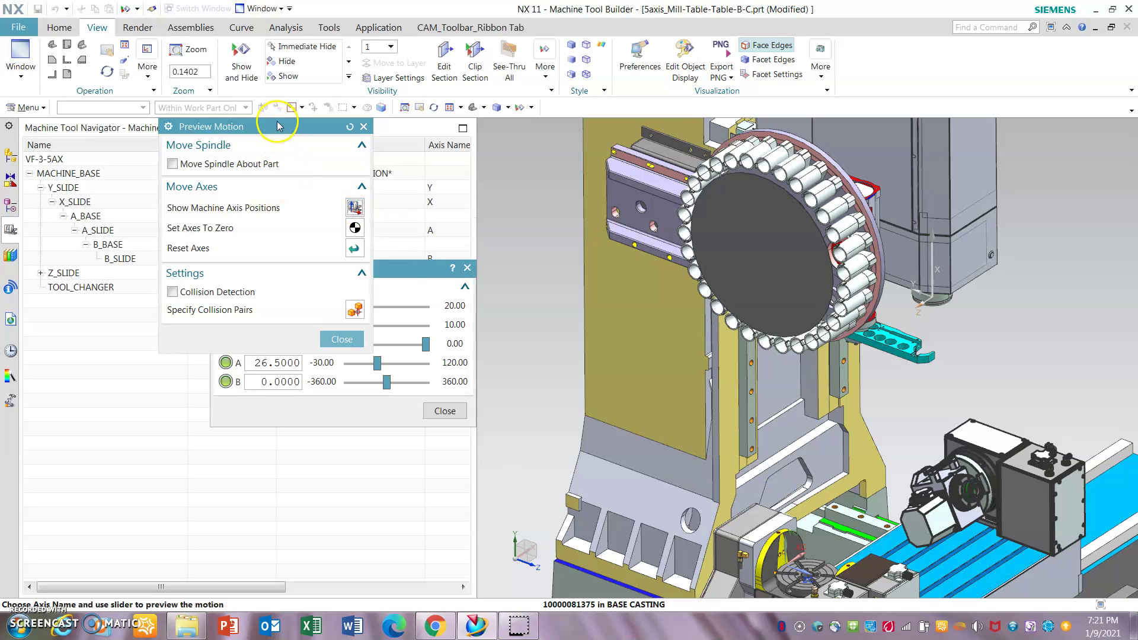
Preview the A axis tilt and the B axis rotation of the rotary table, and close the motion preview.
{"action": "mouse_move", "coordinate": [405, 273]}
{"action": "left_mouse_down"}
{"action": "mouse_move", "coordinate": [589, 419]}
{"action": "mouse_move", "coordinate": [389, 277]}
{"action": "left_mouse_up"}
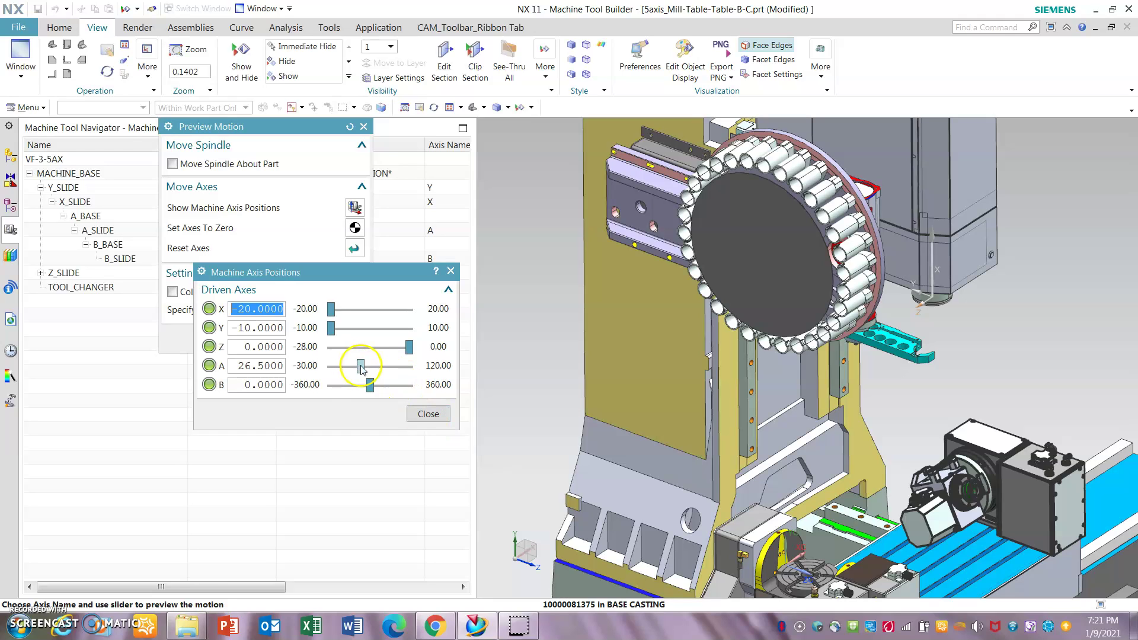
{"action": "mouse_move", "coordinate": [363, 368]}
{"action": "left_mouse_down"}
{"action": "mouse_move", "coordinate": [410, 366]}
{"action": "mouse_move", "coordinate": [345, 366]}
{"action": "mouse_move", "coordinate": [382, 367]}
{"action": "mouse_move", "coordinate": [369, 388]}
{"action": "left_mouse_up"}
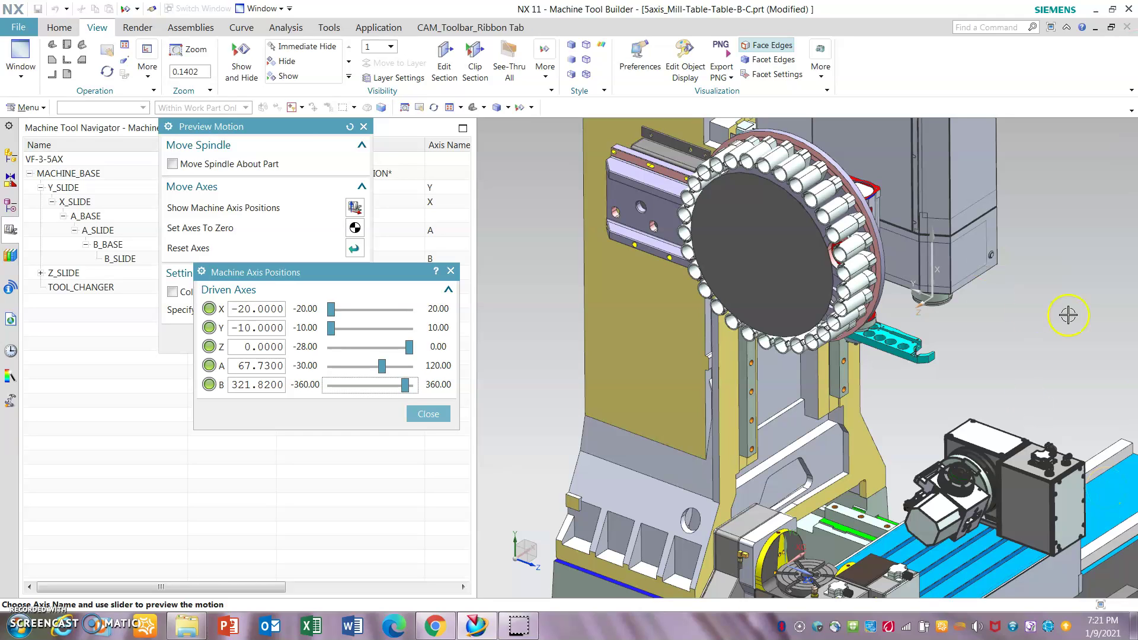
{"action": "left_click", "coordinate": [421, 412]}
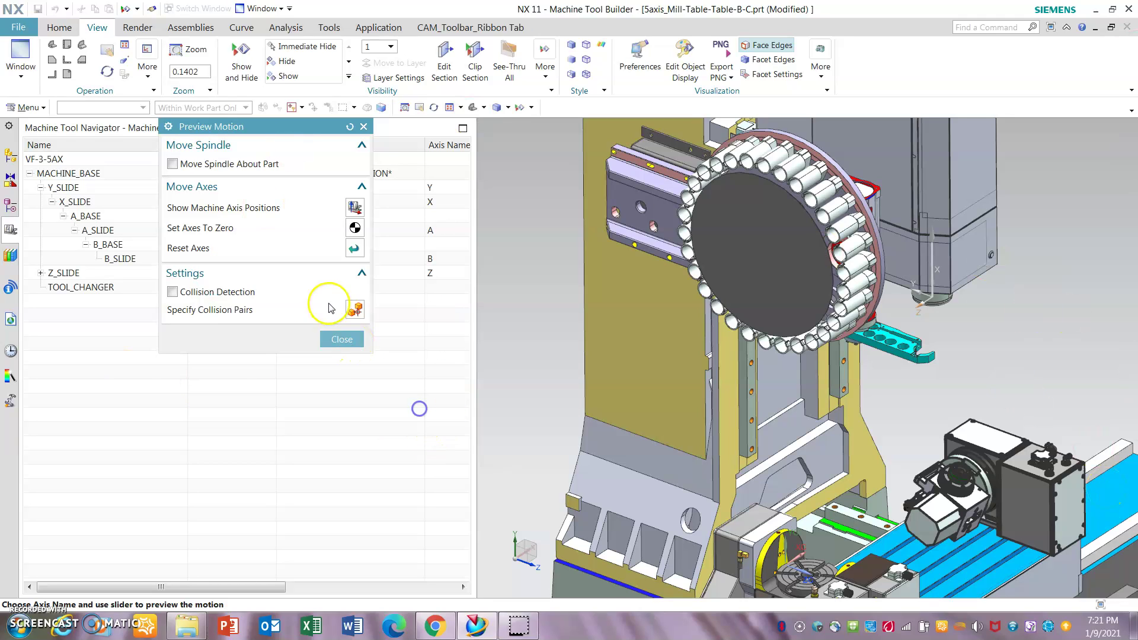
{"action": "left_click", "coordinate": [342, 339]}
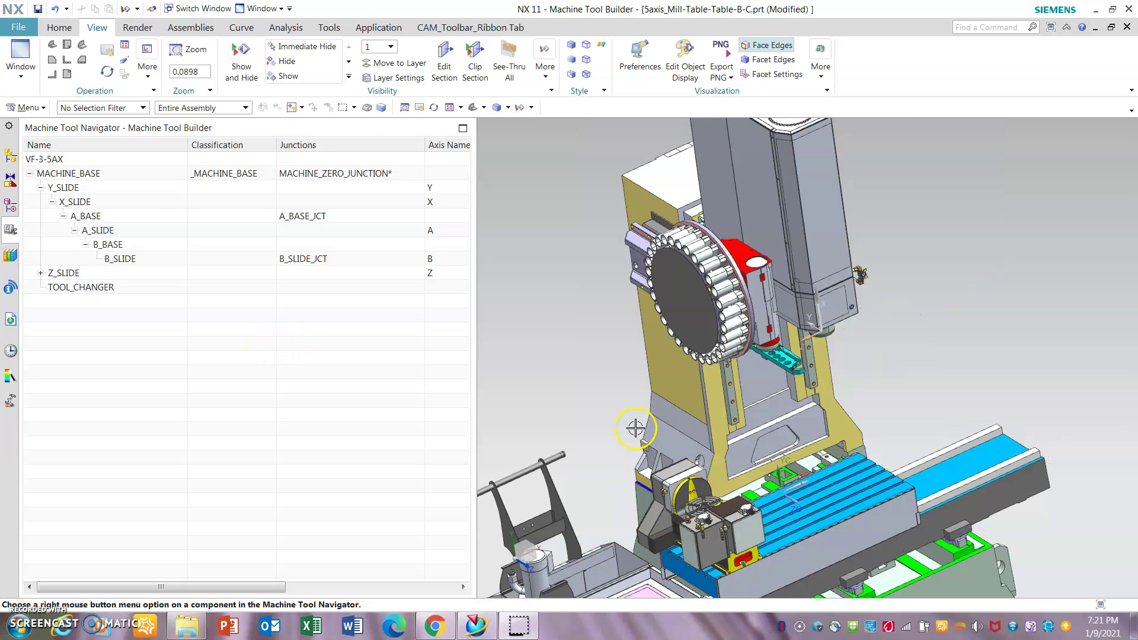
Delete the A_BASE machine component together with its child components, axes and junctions.
{"action": "left_click", "coordinate": [141, 217]}
{"action": "right_click", "coordinate": [151, 216]}
{"action": "mouse_move", "coordinate": [196, 240]}
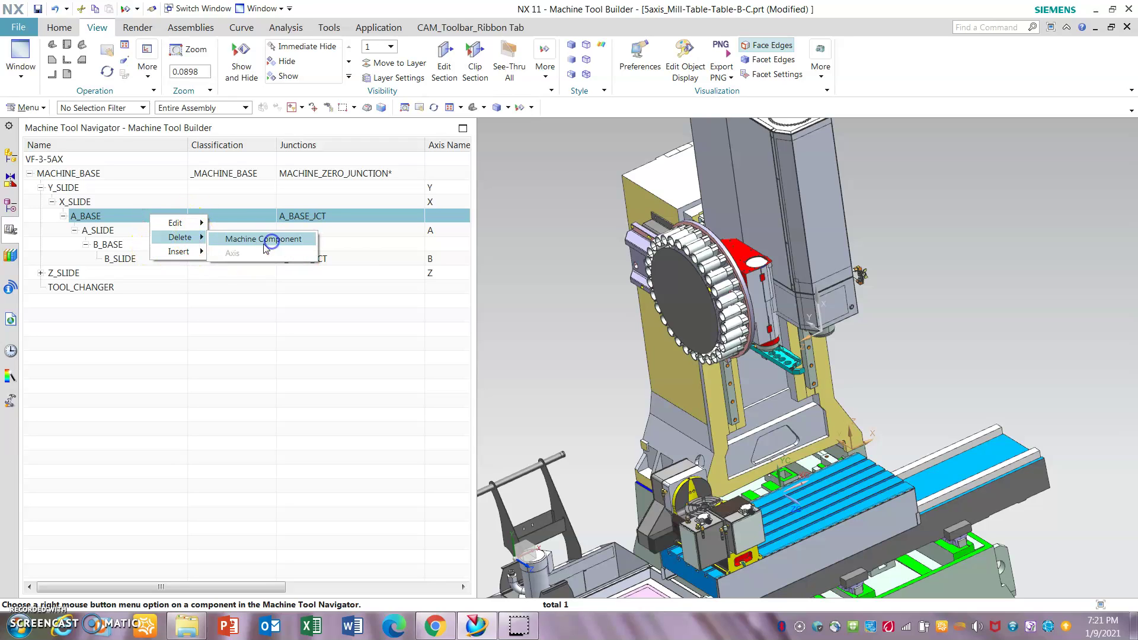
{"action": "left_click", "coordinate": [271, 242]}
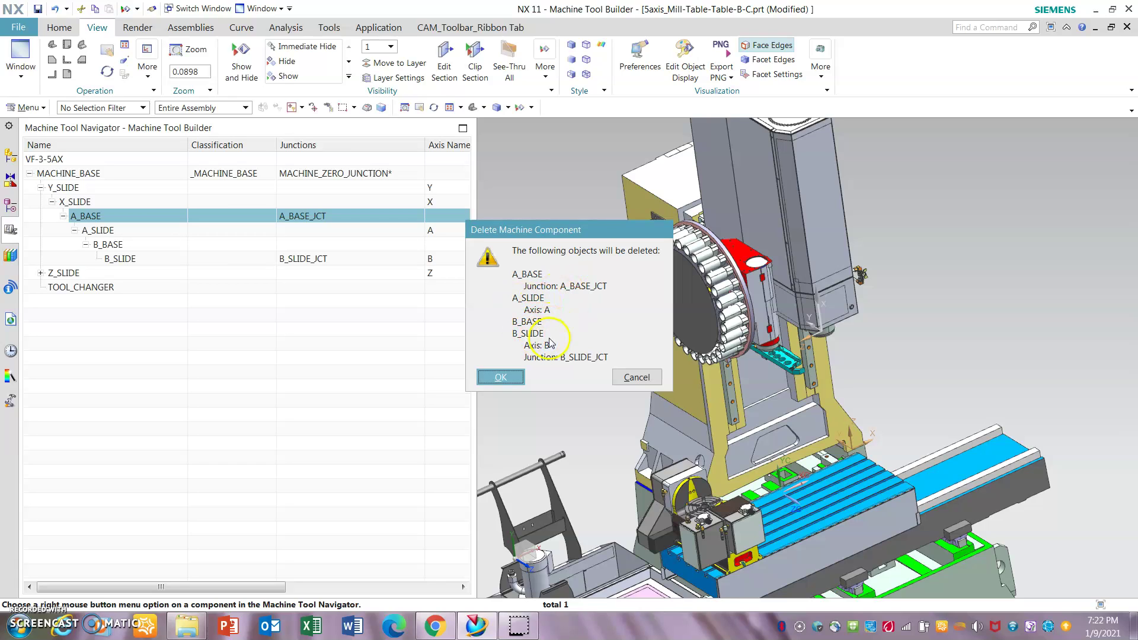
{"action": "left_click", "coordinate": [504, 379]}
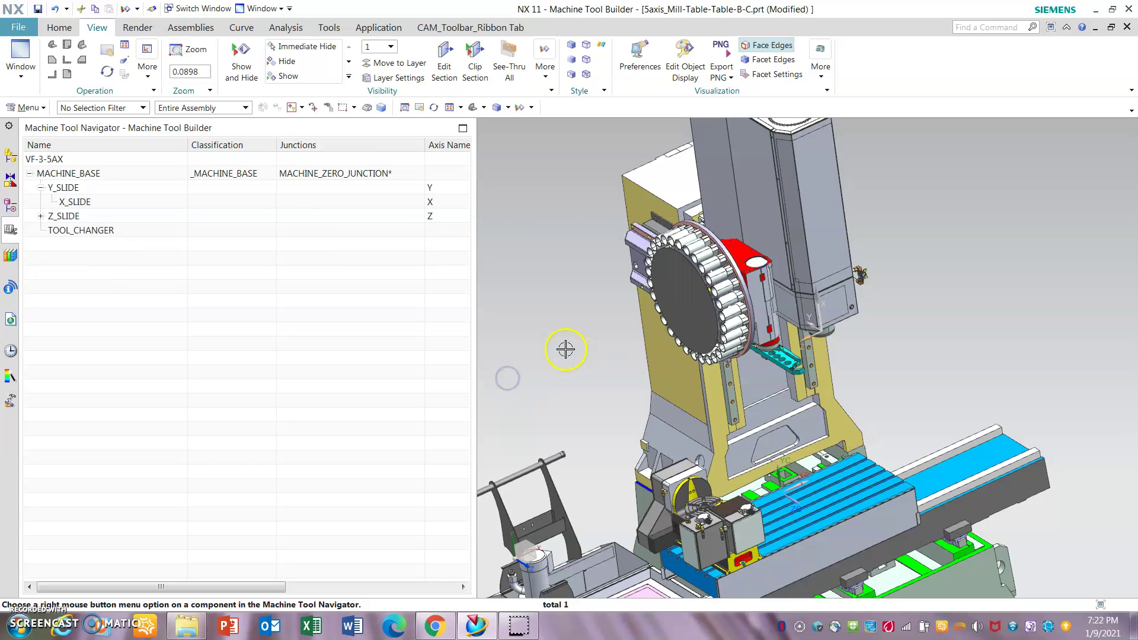
{"action": "left_click", "coordinate": [126, 205]}
{"action": "right_click", "coordinate": [129, 206]}
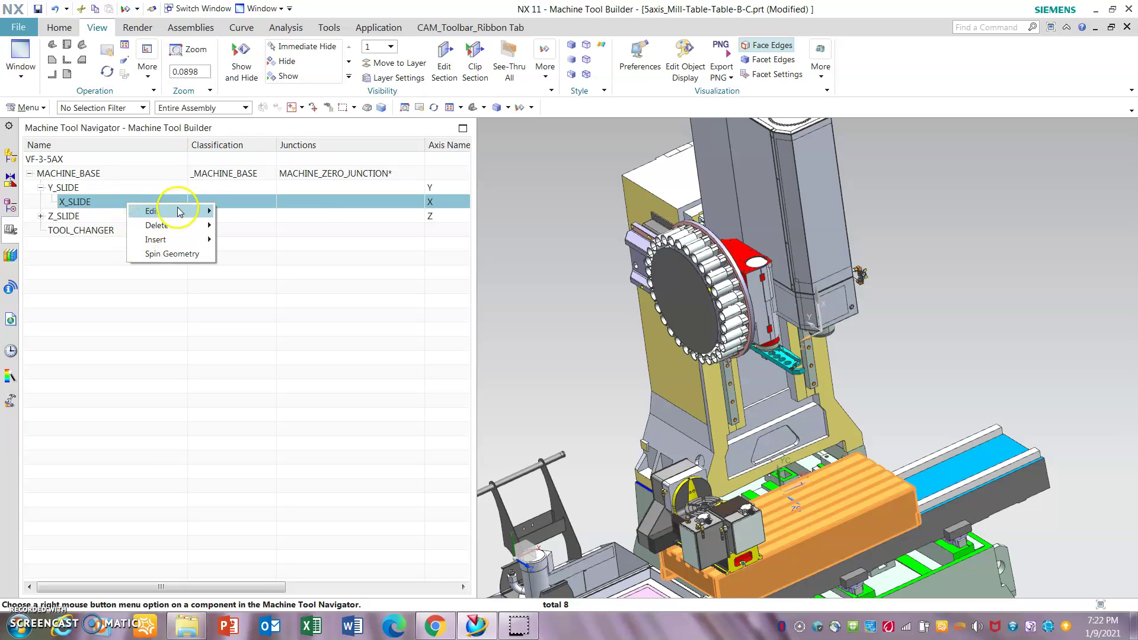
{"action": "mouse_move", "coordinate": [181, 242]}
{"action": "mouse_move", "coordinate": [183, 219]}
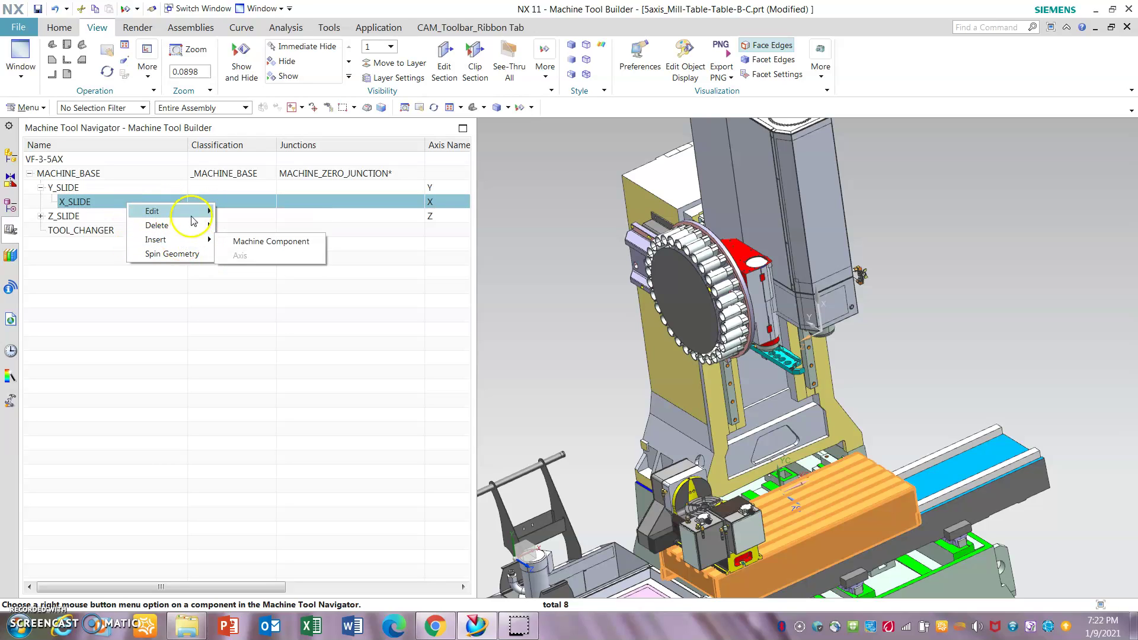
{"action": "left_click", "coordinate": [265, 241]}
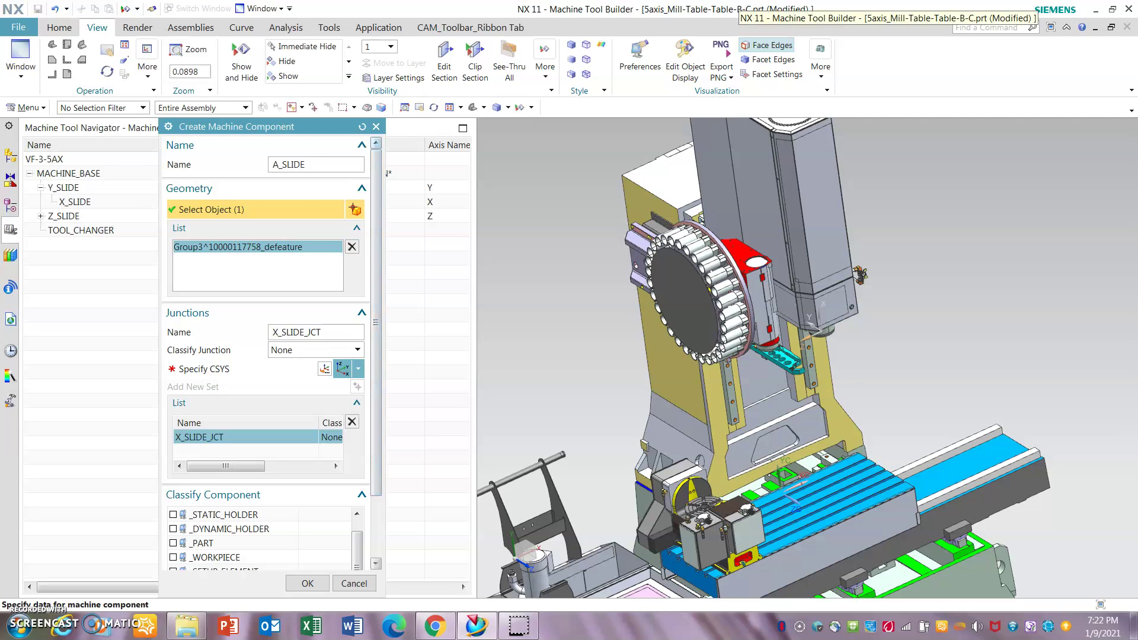
{"action": "left_click", "coordinate": [272, 246]}
Add the rotary unit's housing, base and motor box bodies, DEFEATURED1 through DEFEATURED5, to the A_SLIDE geometry.
{"action": "scroll", "coordinate": [736, 567], "scroll_direction": "up", "scroll_amount": 6}
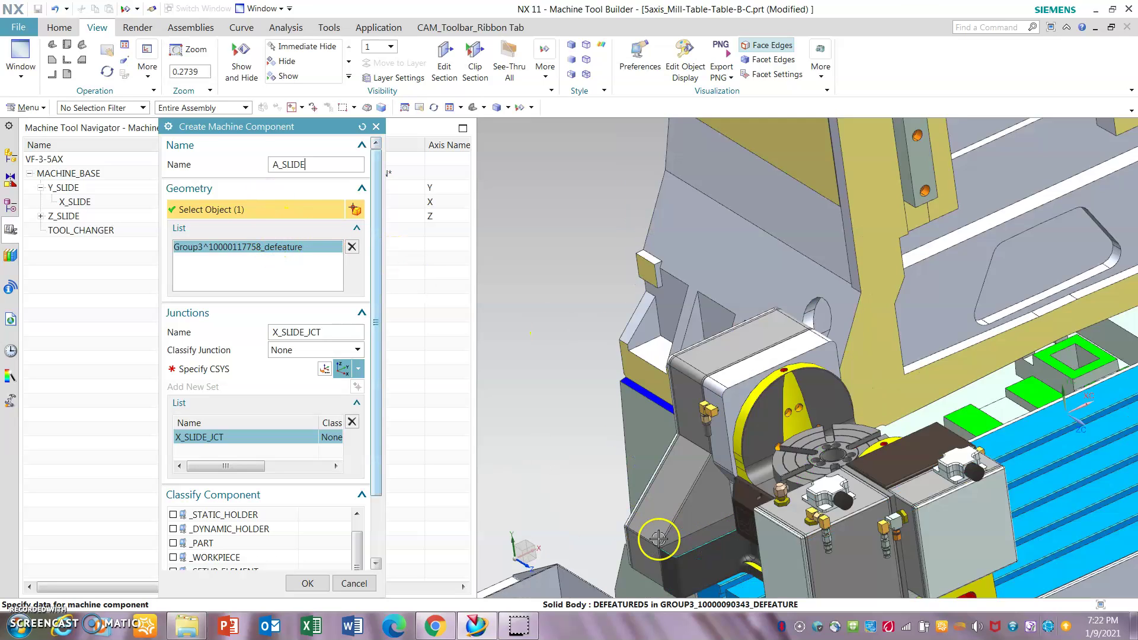
{"action": "scroll", "coordinate": [691, 374], "scroll_direction": "down", "scroll_amount": 2}
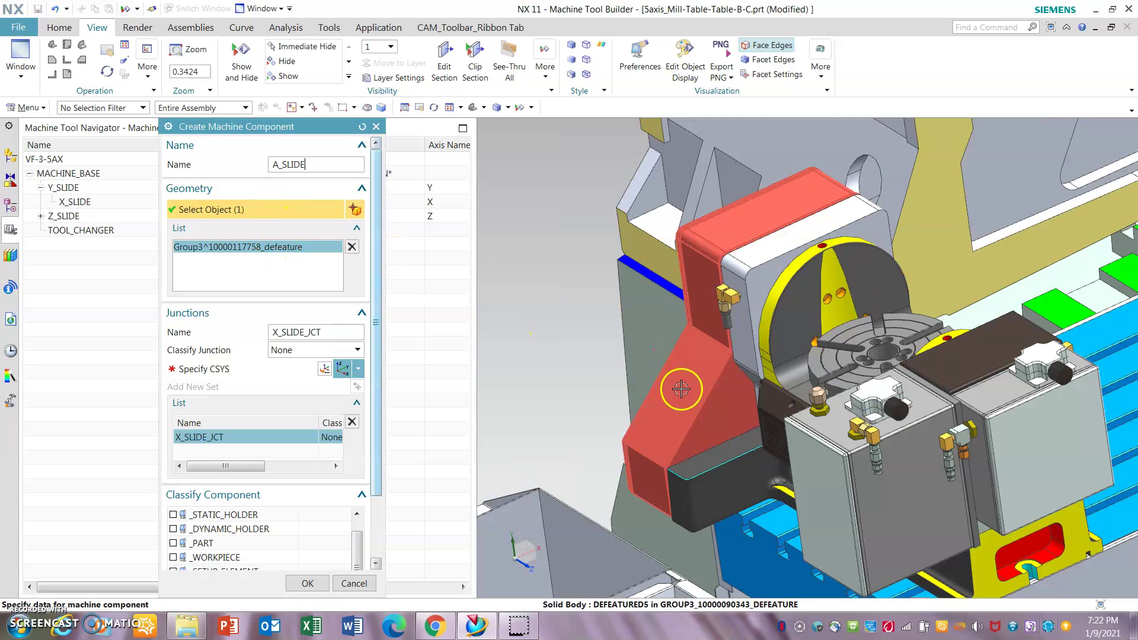
{"action": "left_click", "coordinate": [713, 401]}
{"action": "left_click", "coordinate": [737, 472]}
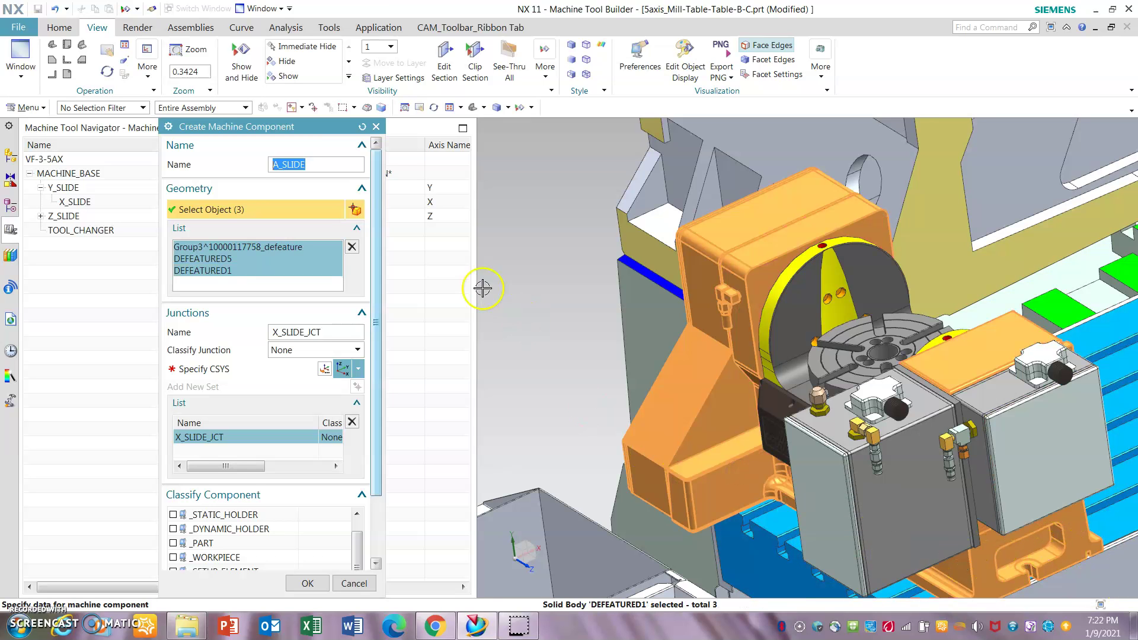
{"action": "scroll", "coordinate": [610, 267], "scroll_direction": "down", "scroll_amount": 3}
{"action": "scroll", "coordinate": [604, 318], "scroll_direction": "up", "scroll_amount": 3}
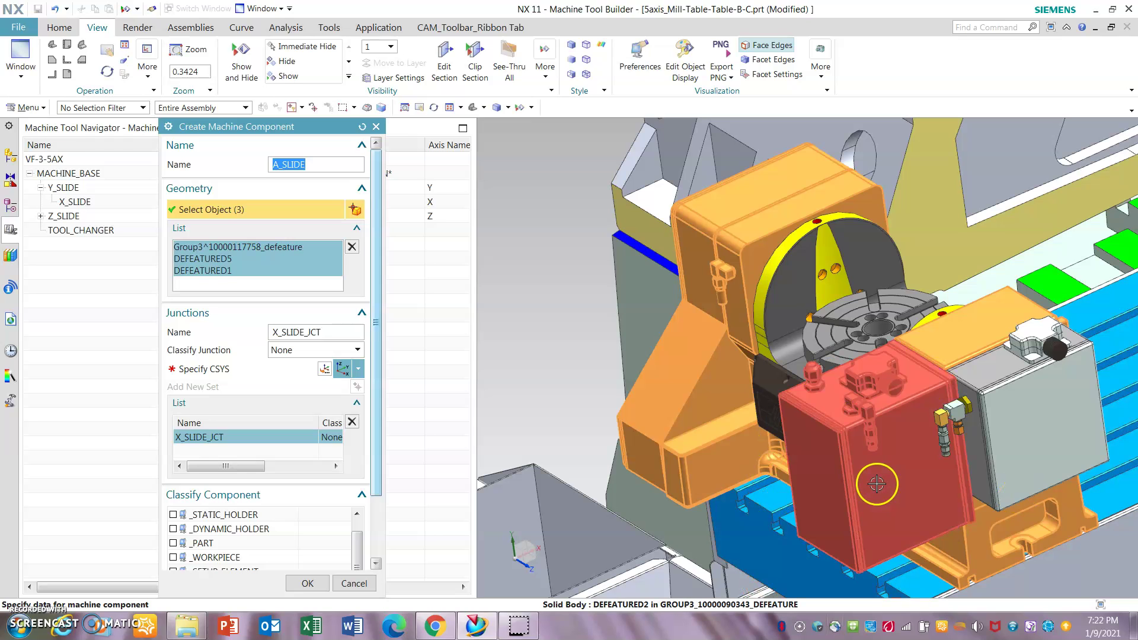
{"action": "left_click", "coordinate": [876, 483]}
{"action": "left_click", "coordinate": [989, 405]}
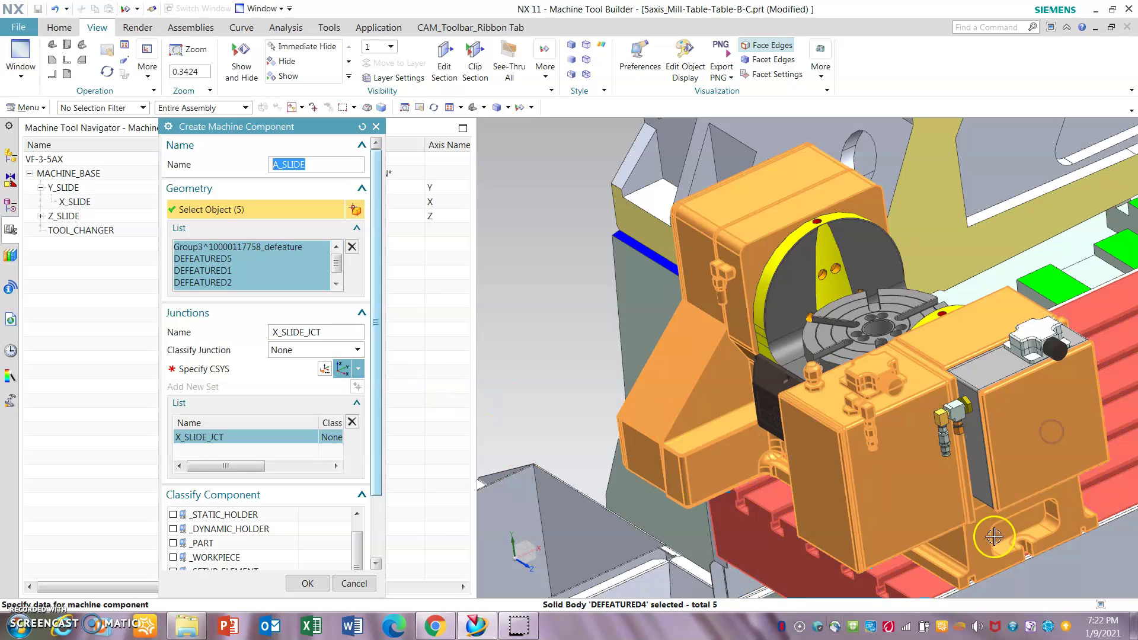
{"action": "left_click", "coordinate": [988, 404]}
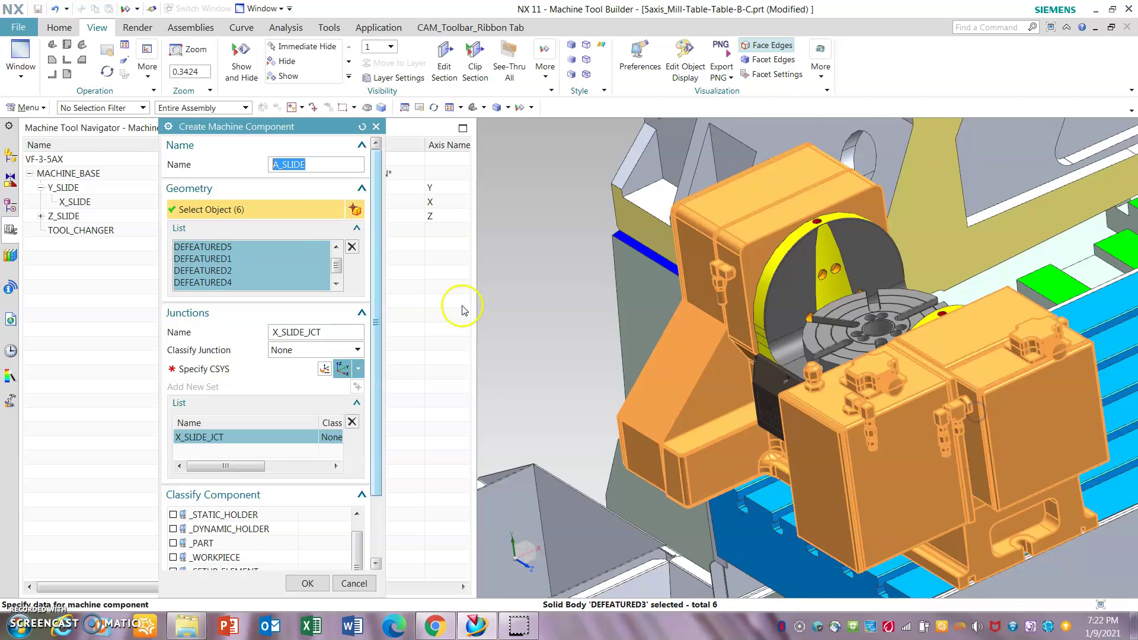
Name the A_SLIDE component's junction A_TILT and start specifying its coordinate system.
{"action": "scroll", "coordinate": [492, 278], "scroll_direction": "down", "scroll_amount": 2}
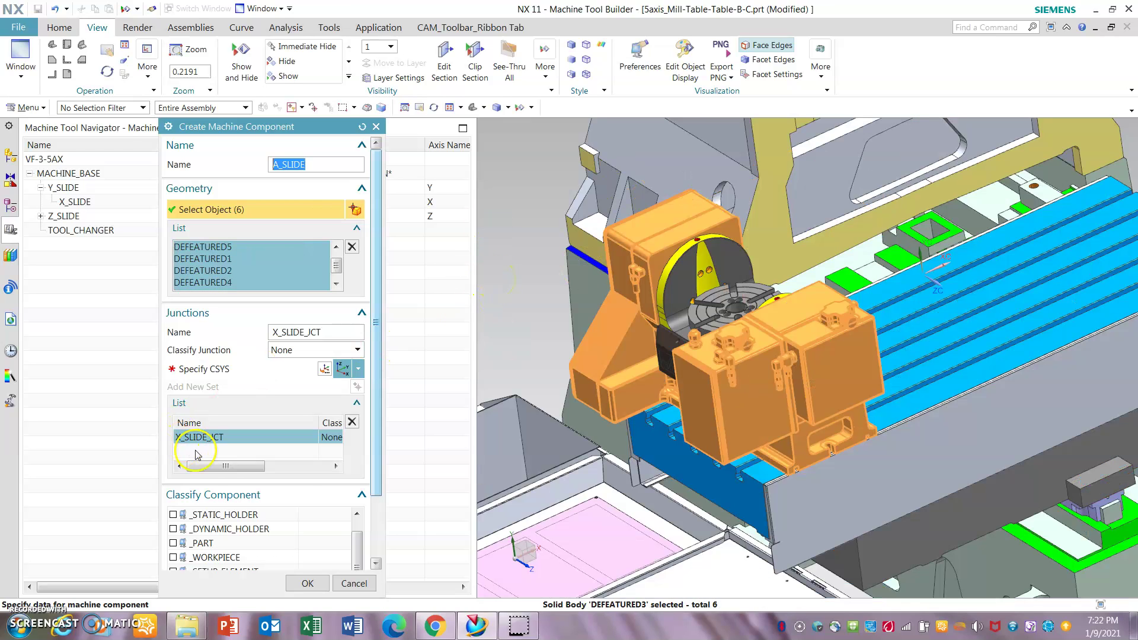
{"action": "scroll", "coordinate": [295, 470], "scroll_direction": "down", "scroll_amount": 2}
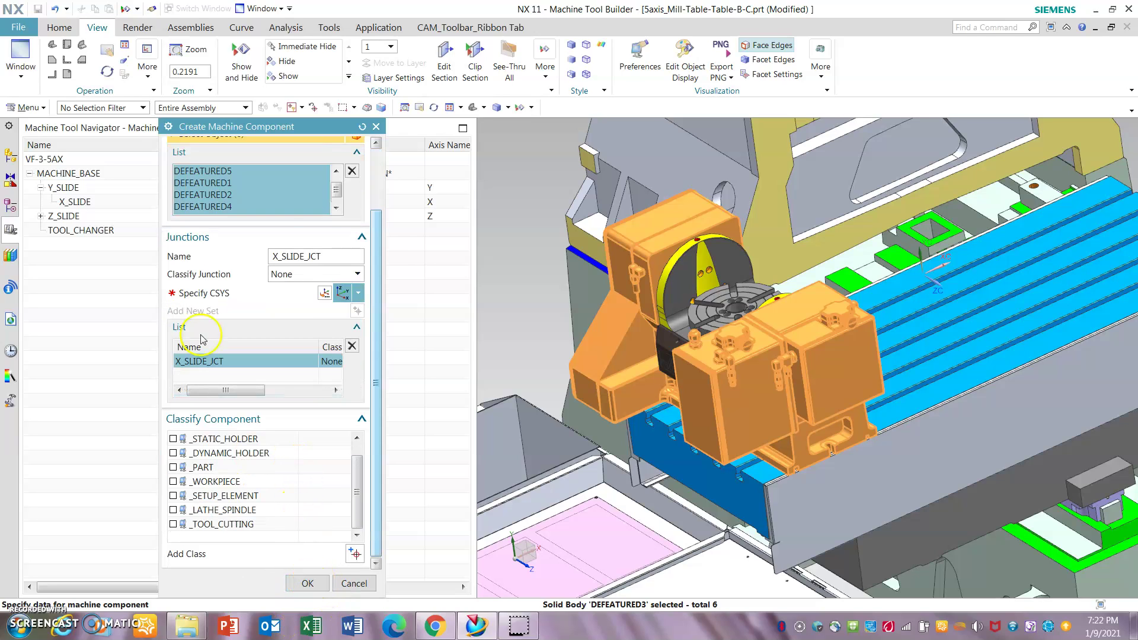
{"action": "double_click", "coordinate": [336, 256]}
{"action": "left_click", "coordinate": [218, 292]}
{"action": "scroll", "coordinate": [712, 248], "scroll_direction": "down", "scroll_amount": 4}
{"action": "scroll", "coordinate": [713, 248], "scroll_direction": "up", "scroll_amount": 2}
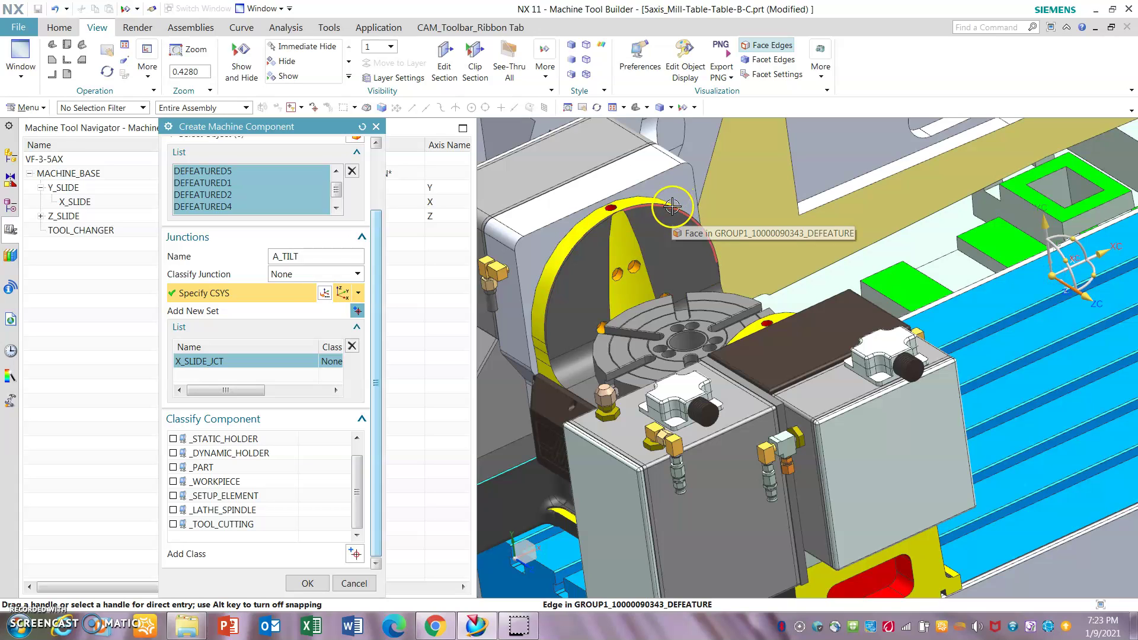
{"action": "scroll", "coordinate": [668, 205], "scroll_direction": "down", "scroll_amount": 5}
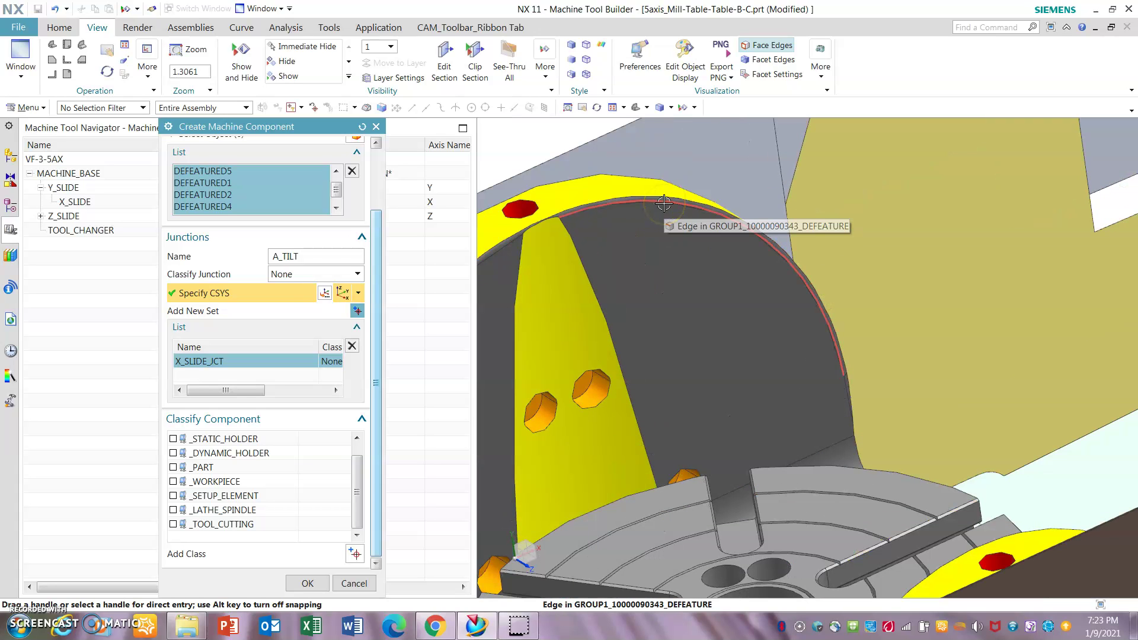
{"action": "left_click", "coordinate": [717, 203]}
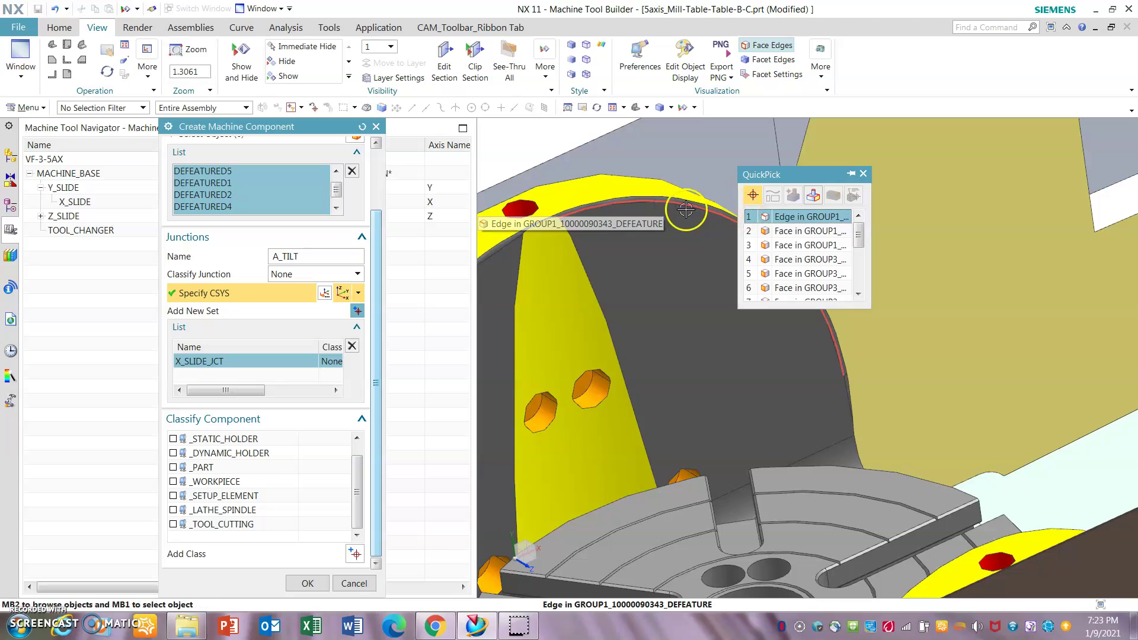
{"action": "scroll", "coordinate": [812, 261], "scroll_direction": "down", "scroll_amount": 3}
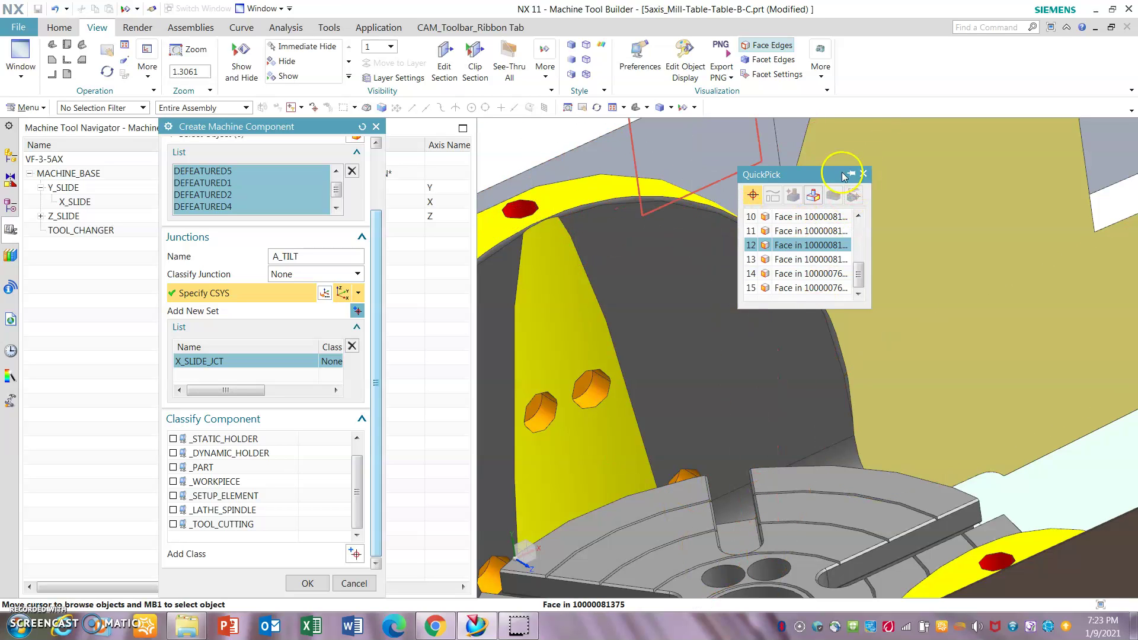
{"action": "left_click", "coordinate": [863, 174]}
{"action": "scroll", "coordinate": [787, 190], "scroll_direction": "down", "scroll_amount": 5}
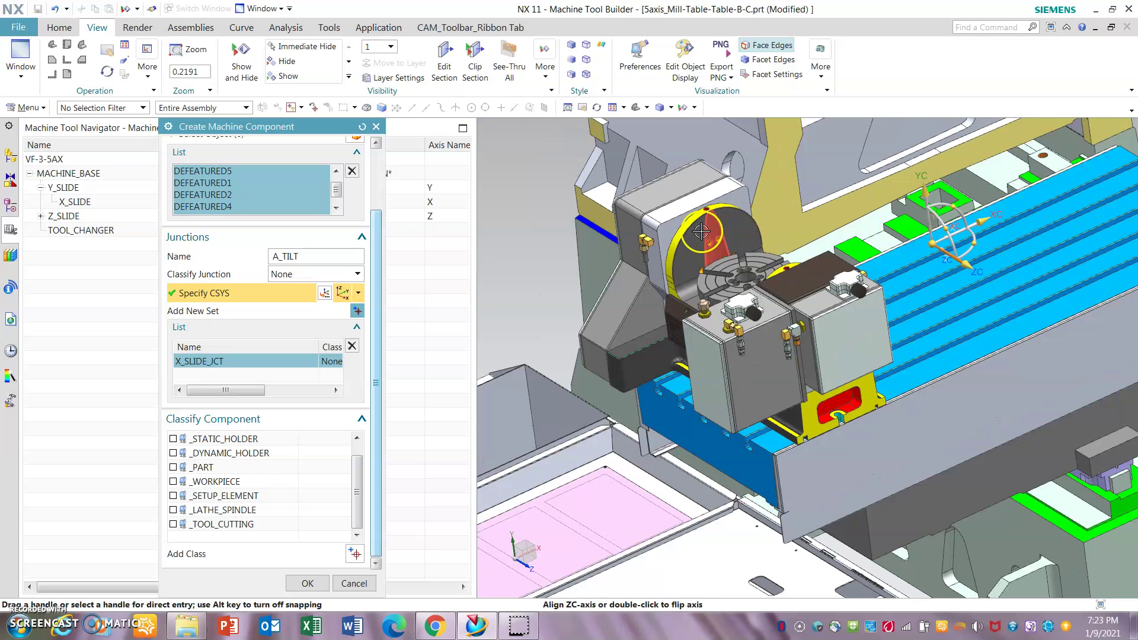
Place the A_TILT junction's origin at the arc center of the yellow tilt disc's outer edge.
{"action": "scroll", "coordinate": [704, 230], "scroll_direction": "up", "scroll_amount": 2}
{"action": "mouse_move", "coordinate": [704, 230]}
{"action": "middle_mouse_down"}
{"action": "mouse_move", "coordinate": [635, 266]}
{"action": "mouse_move", "coordinate": [685, 227]}
{"action": "middle_mouse_up"}
{"action": "scroll", "coordinate": [685, 228], "scroll_direction": "up", "scroll_amount": 1}
{"action": "middle_click_drag", "start_coordinate": [670, 346], "coordinate": [708, 276]}
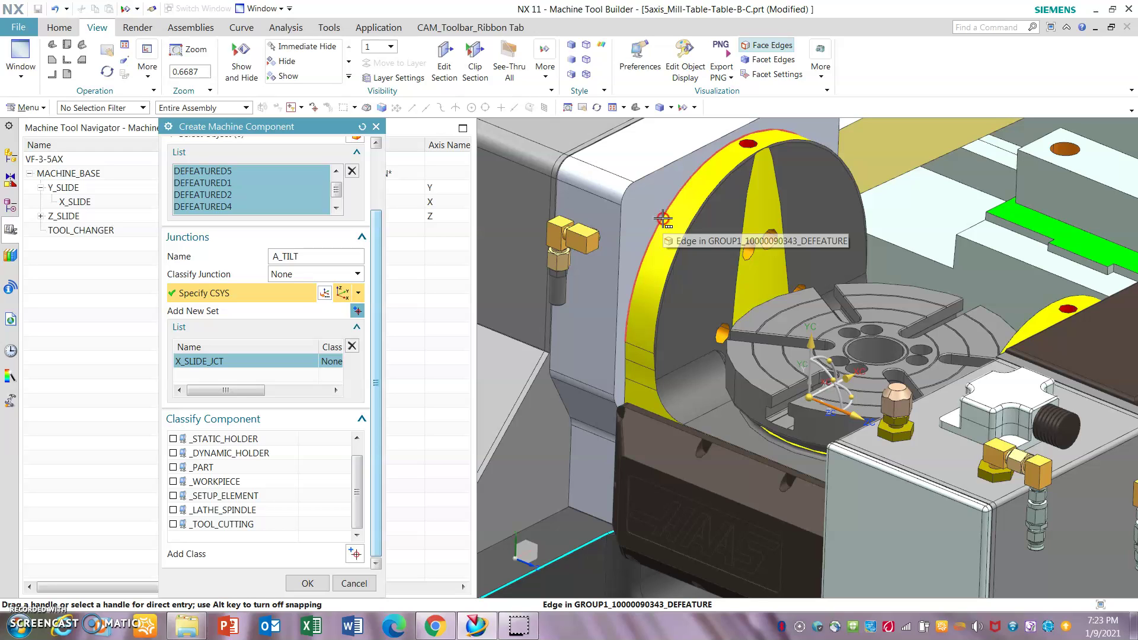
{"action": "left_click", "coordinate": [808, 397]}
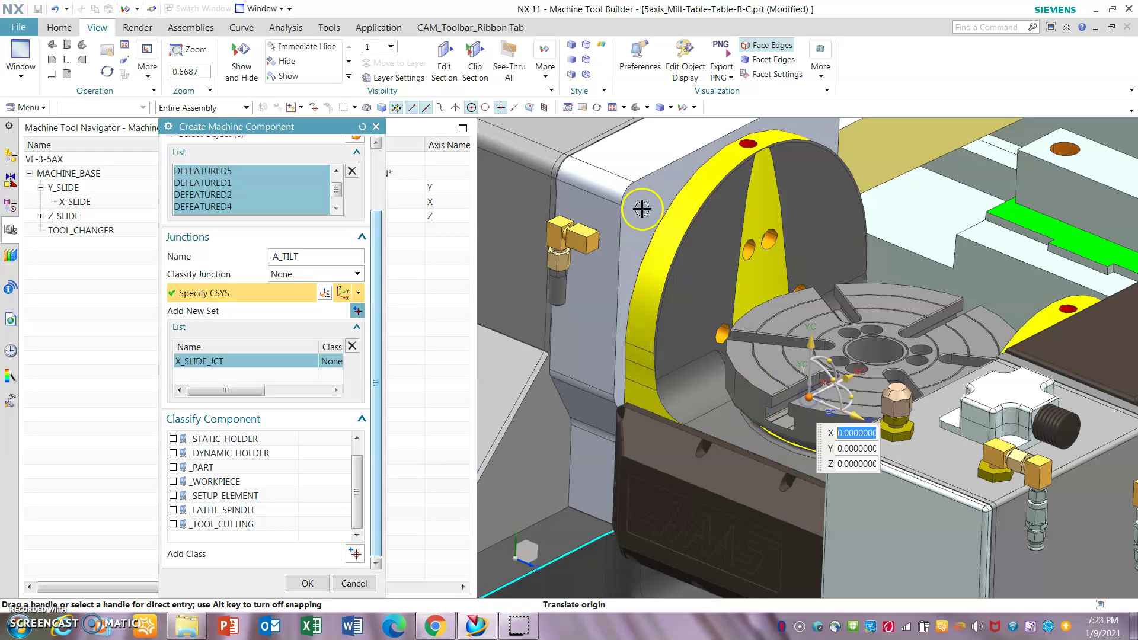
{"action": "left_click", "coordinate": [679, 199]}
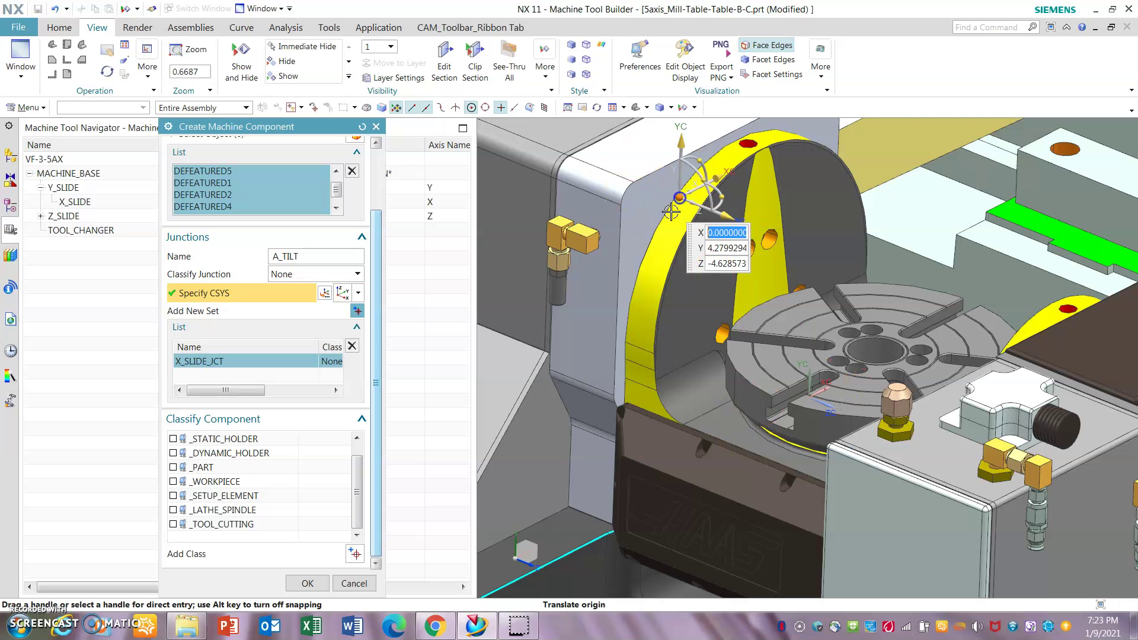
{"action": "scroll", "coordinate": [681, 219], "scroll_direction": "down", "scroll_amount": 3}
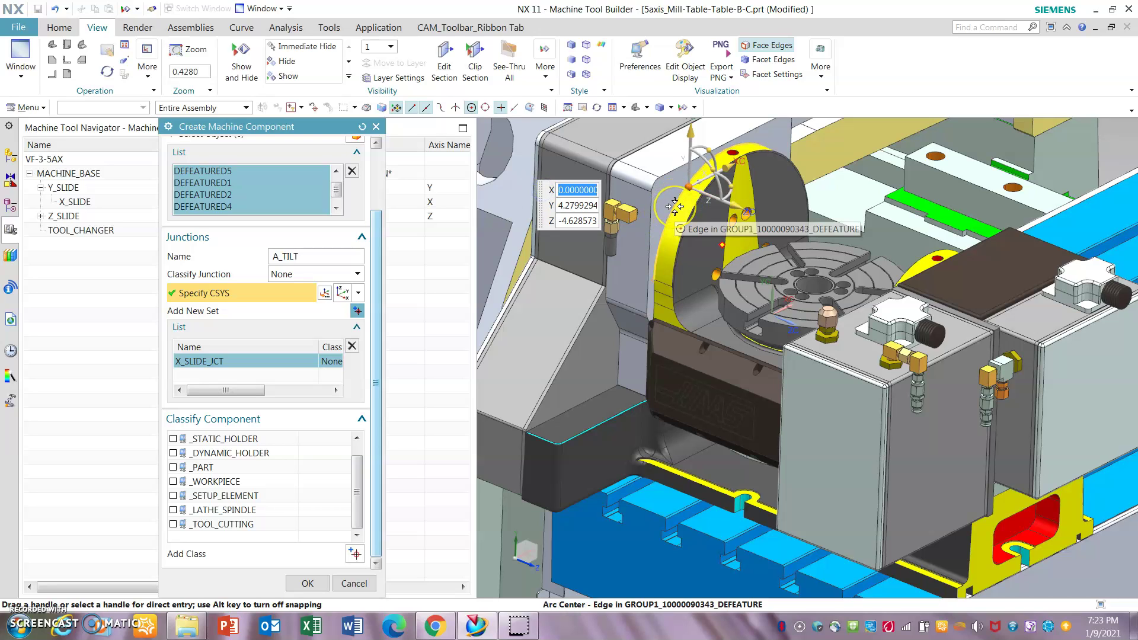
{"action": "left_click", "coordinate": [675, 206]}
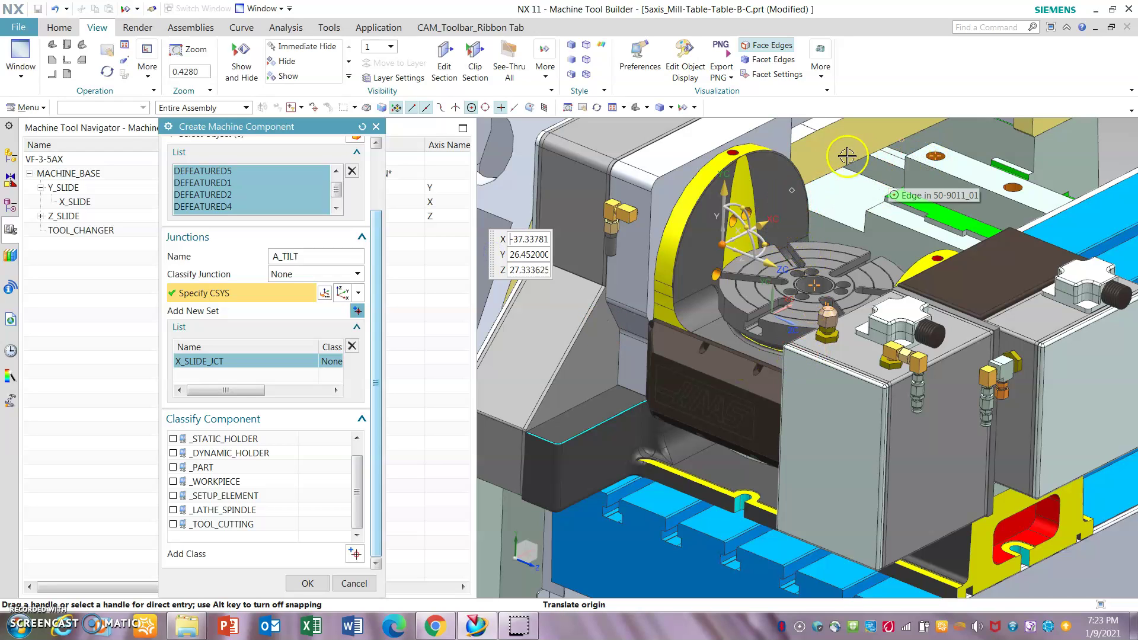
Align the A_TILT junction's ZC axis vertically upward and create the A_SLIDE component.
{"action": "scroll", "coordinate": [615, 382], "scroll_direction": "down", "scroll_amount": 2}
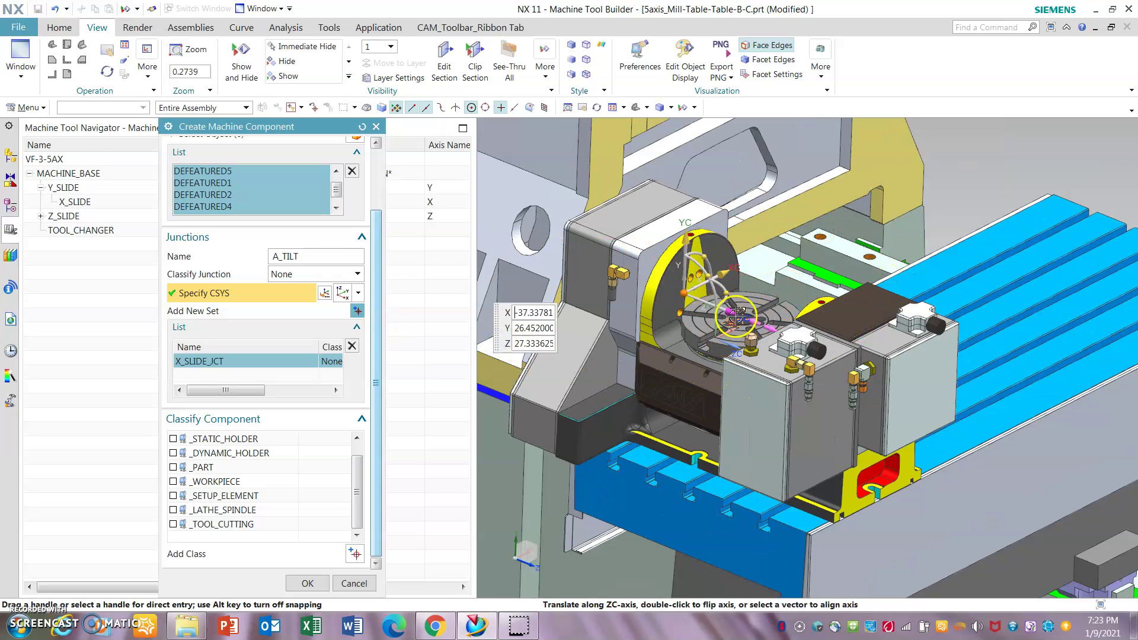
{"action": "left_click", "coordinate": [738, 349]}
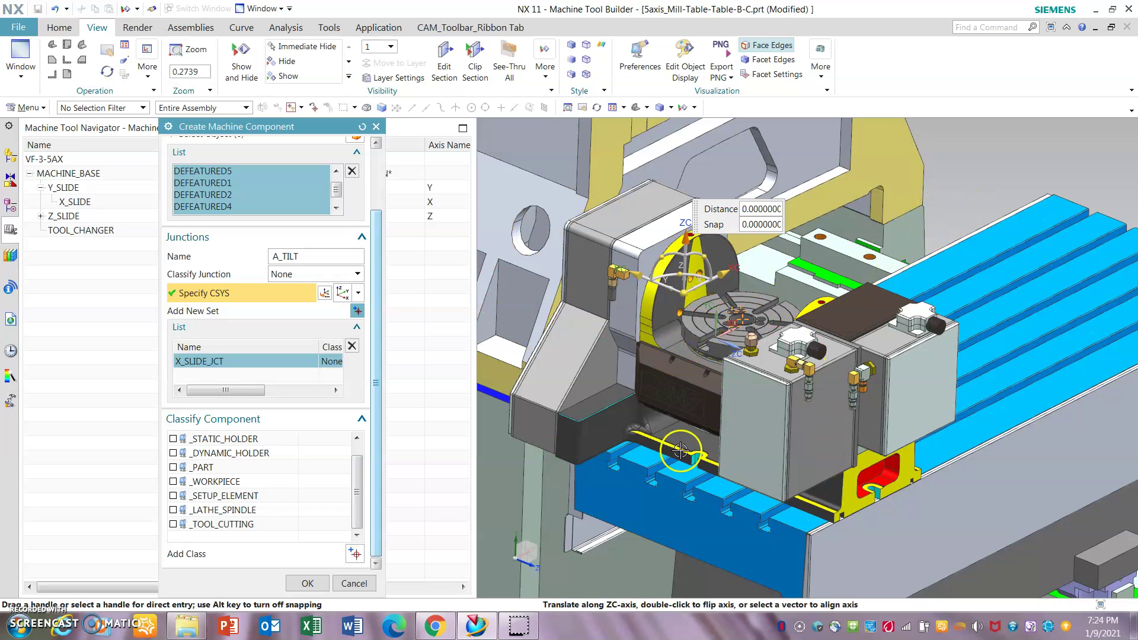
{"action": "left_click", "coordinate": [303, 583]}
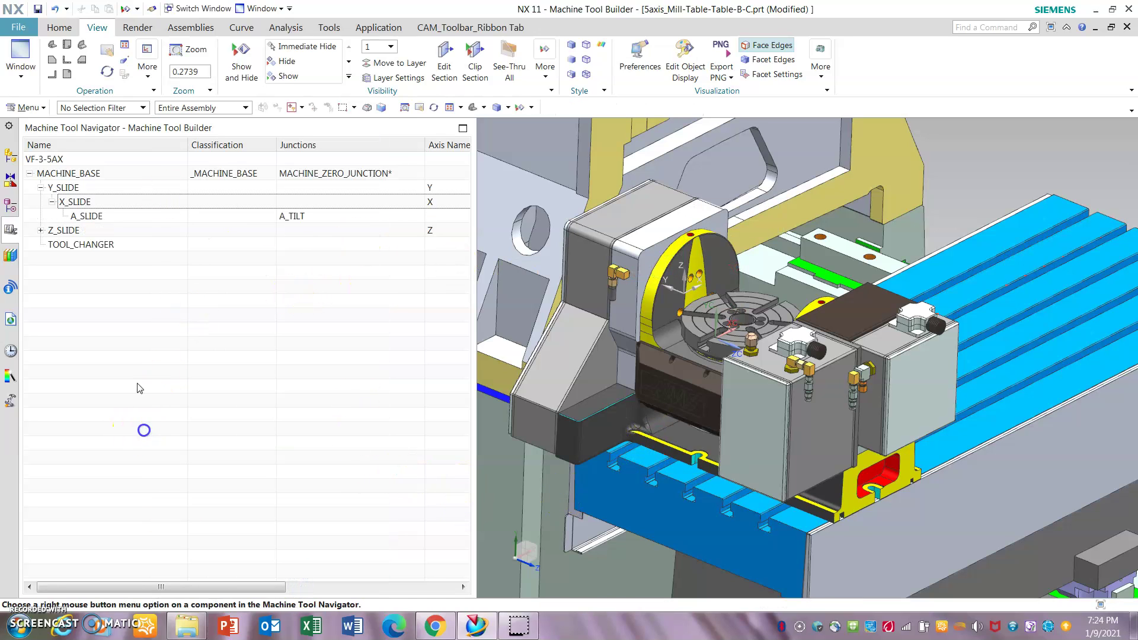
Start a new axis named A_TILTAXIS on the A_SLIDE component.
{"action": "left_click", "coordinate": [112, 217]}
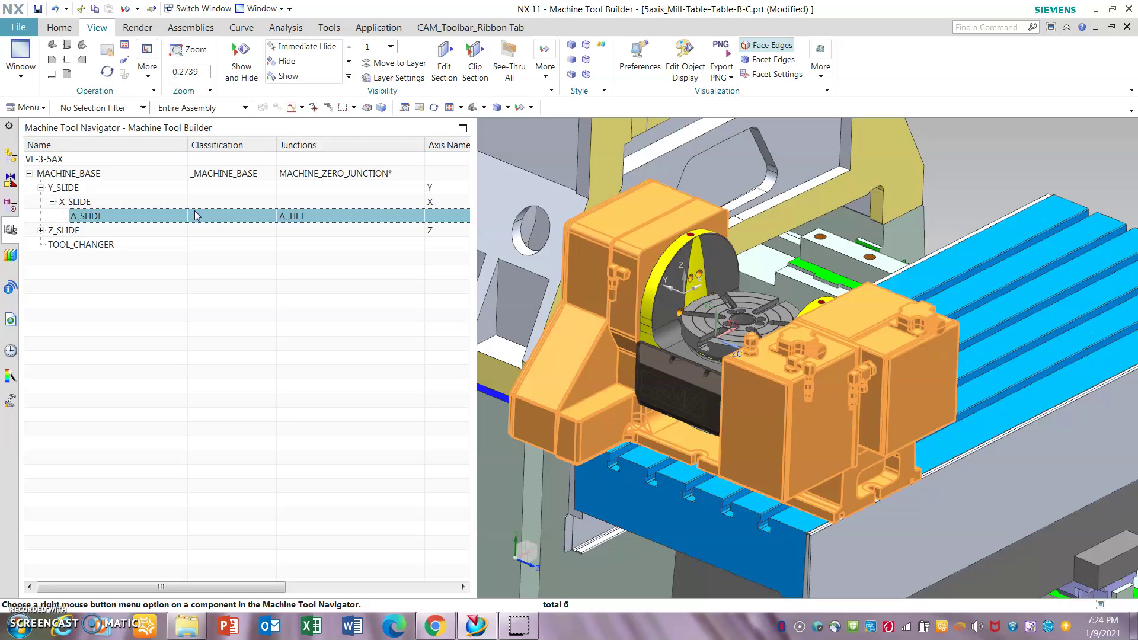
{"action": "left_click", "coordinate": [128, 299]}
{"action": "right_click", "coordinate": [133, 215]}
{"action": "left_click", "coordinate": [260, 264]}
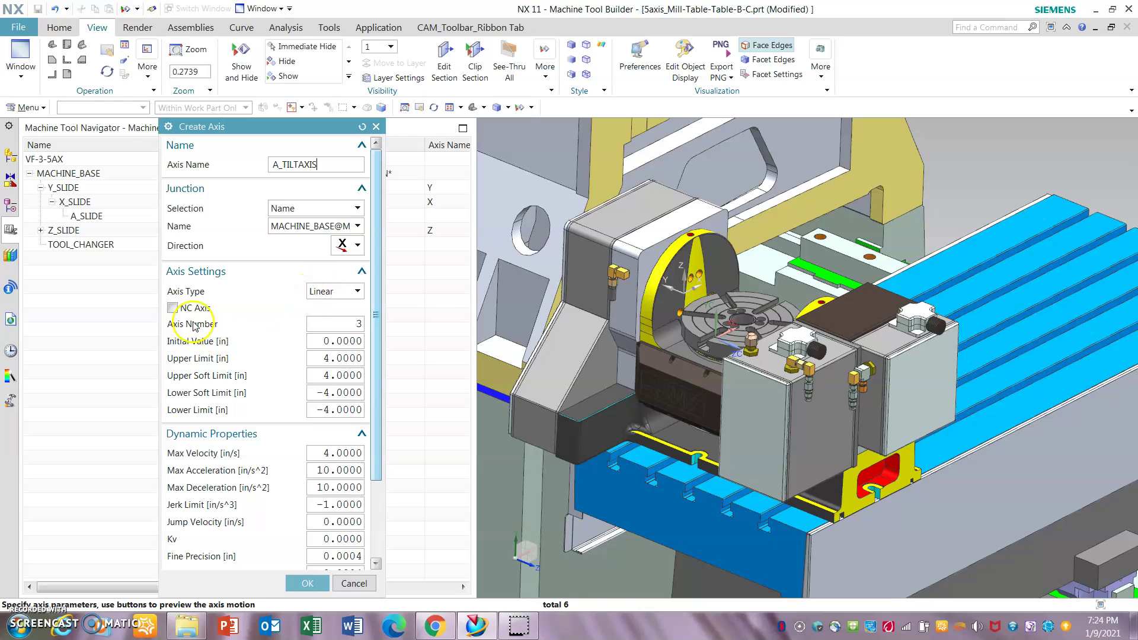
Base the axis on the A_SLIDE@A_TILT junction and set its direction to -Y.
{"action": "left_click", "coordinate": [358, 226]}
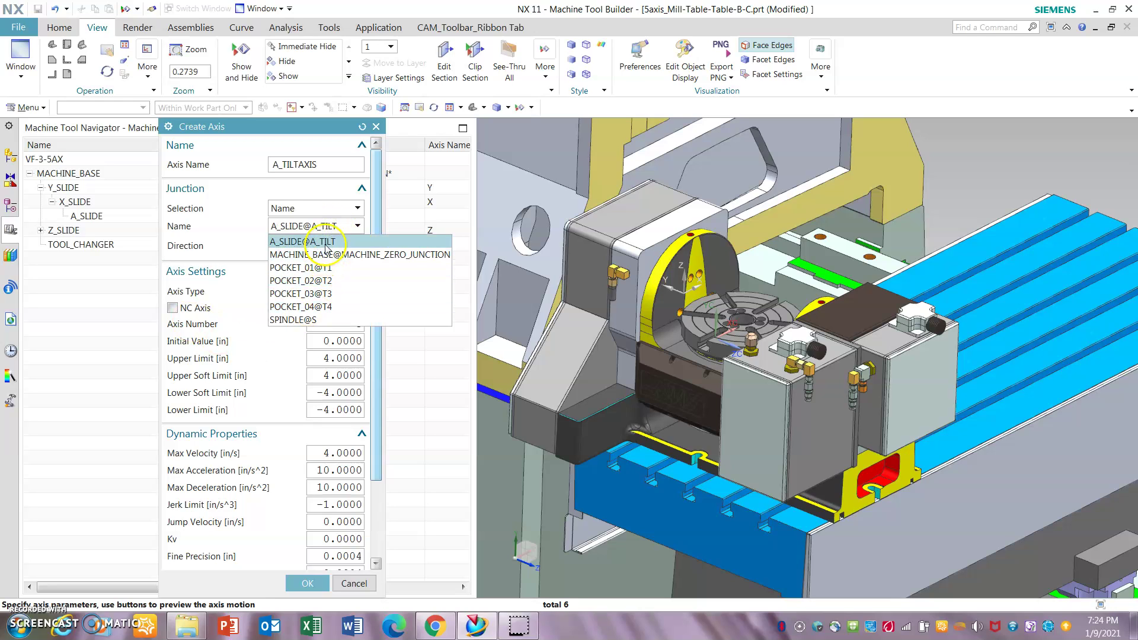
{"action": "left_click", "coordinate": [350, 252]}
{"action": "left_click", "coordinate": [357, 248]}
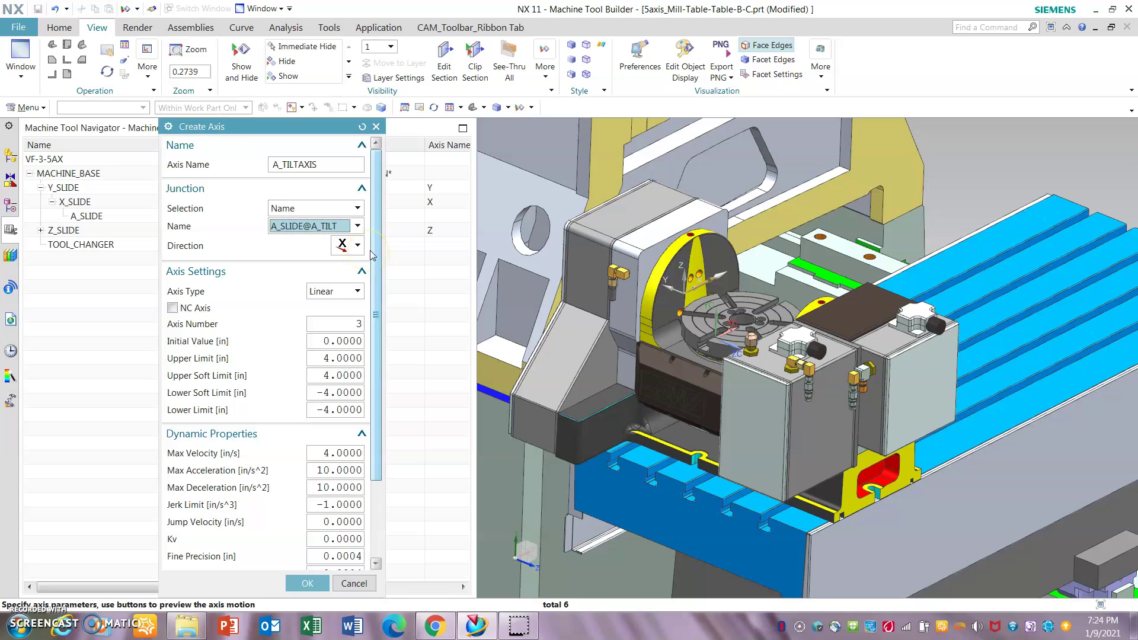
{"action": "left_click", "coordinate": [358, 247]}
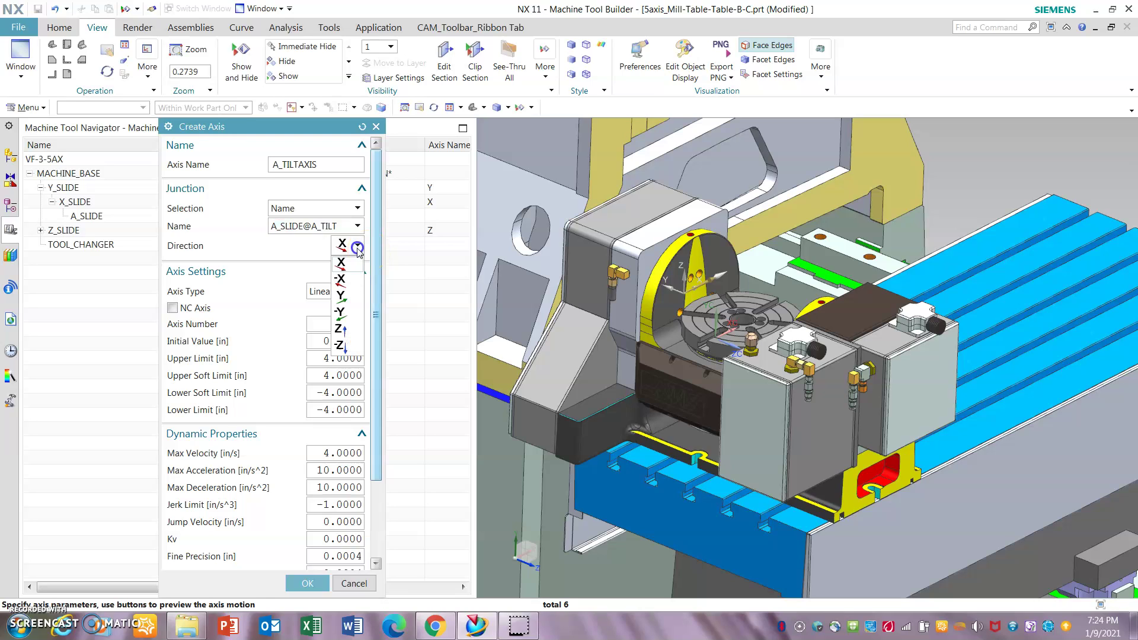
{"action": "left_click", "coordinate": [339, 312]}
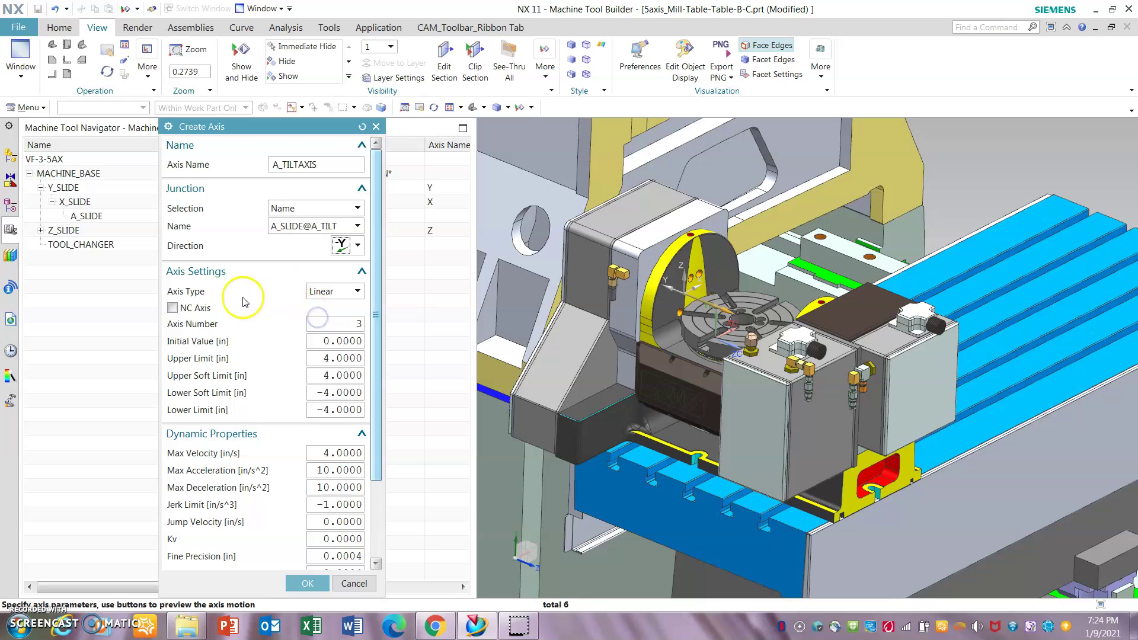
Make A_TILTAXIS a rotary NC axis with axis number 4 and an initial value of 0 degrees.
{"action": "left_click", "coordinate": [333, 292]}
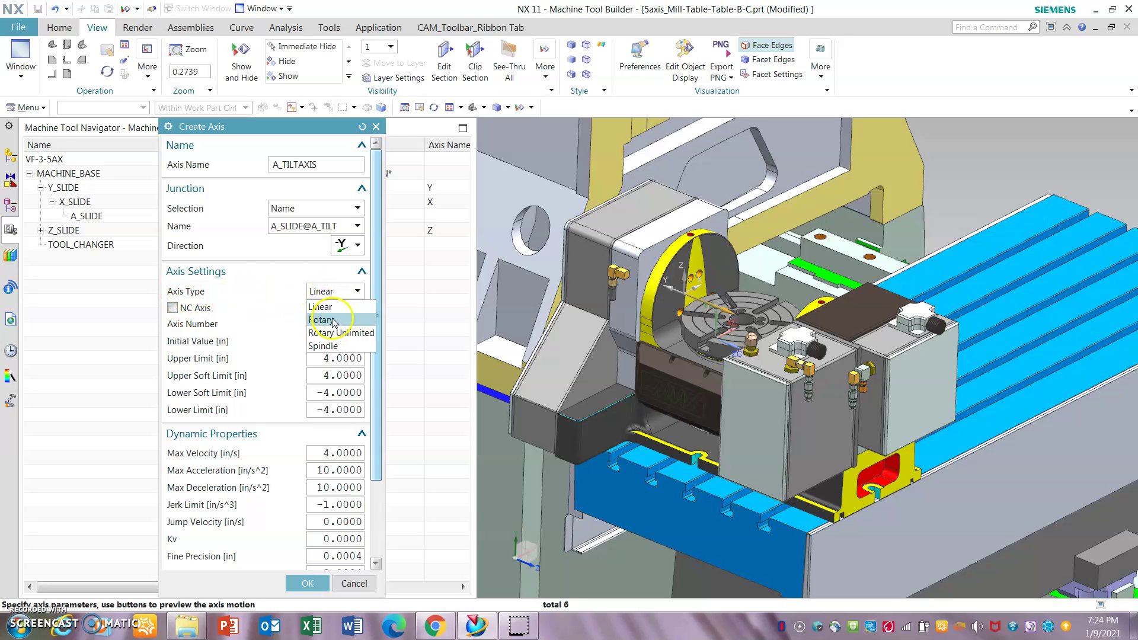
{"action": "left_click", "coordinate": [334, 319]}
{"action": "left_click", "coordinate": [172, 308]}
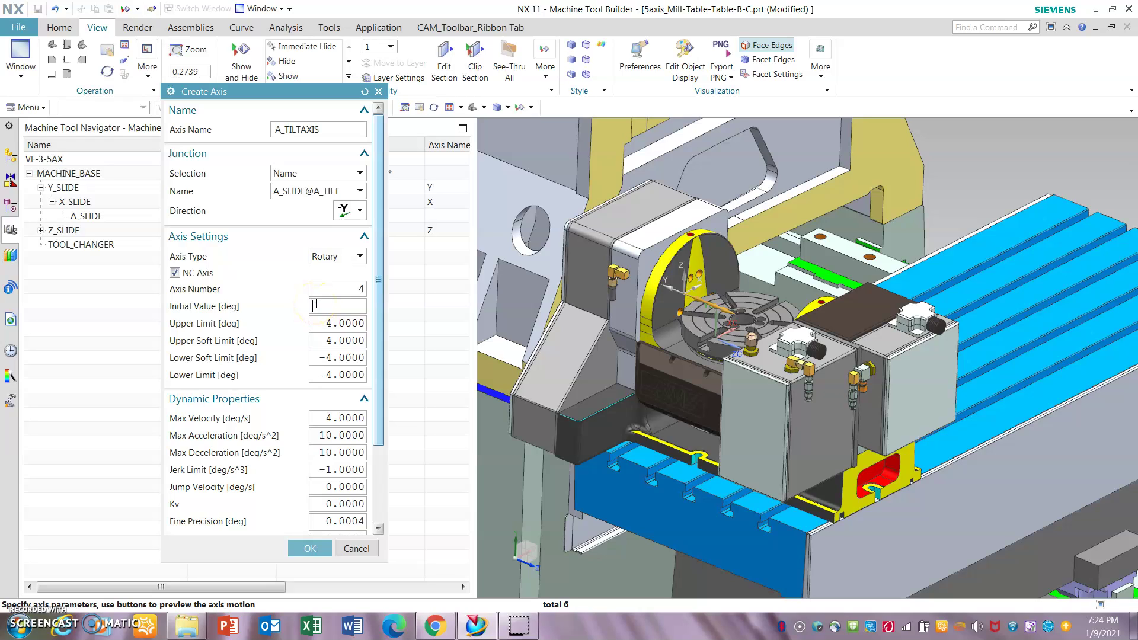
{"action": "key", "text": "Tab"}
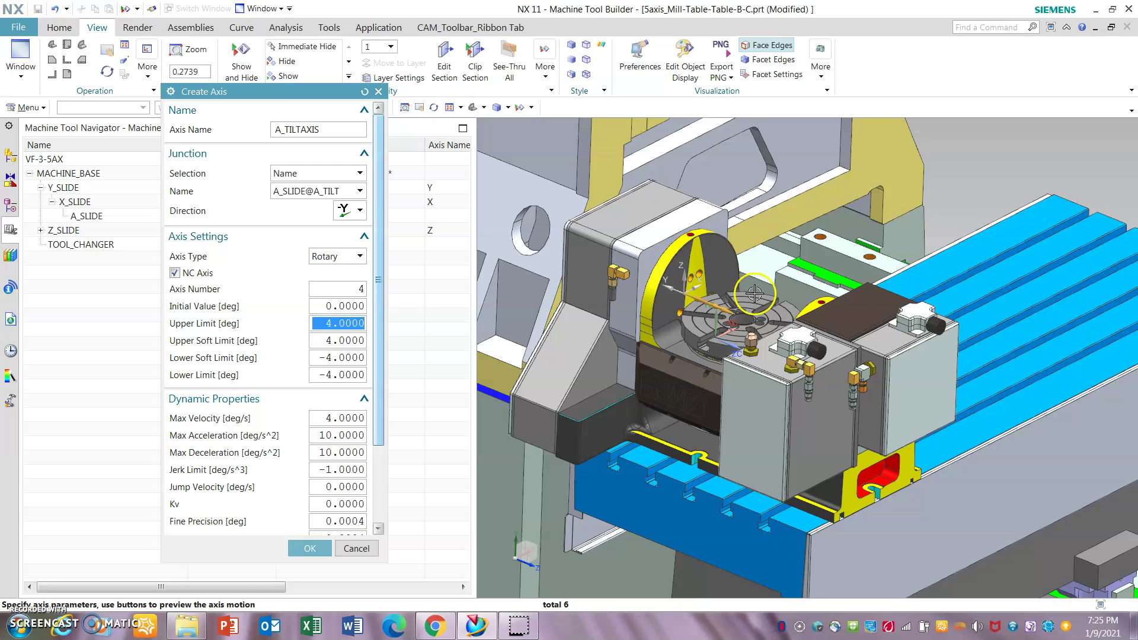
Set the tilt axis's upper limit and upper soft limit to 120 degrees.
{"action": "scroll", "coordinate": [746, 338], "scroll_direction": "down", "scroll_amount": 4}
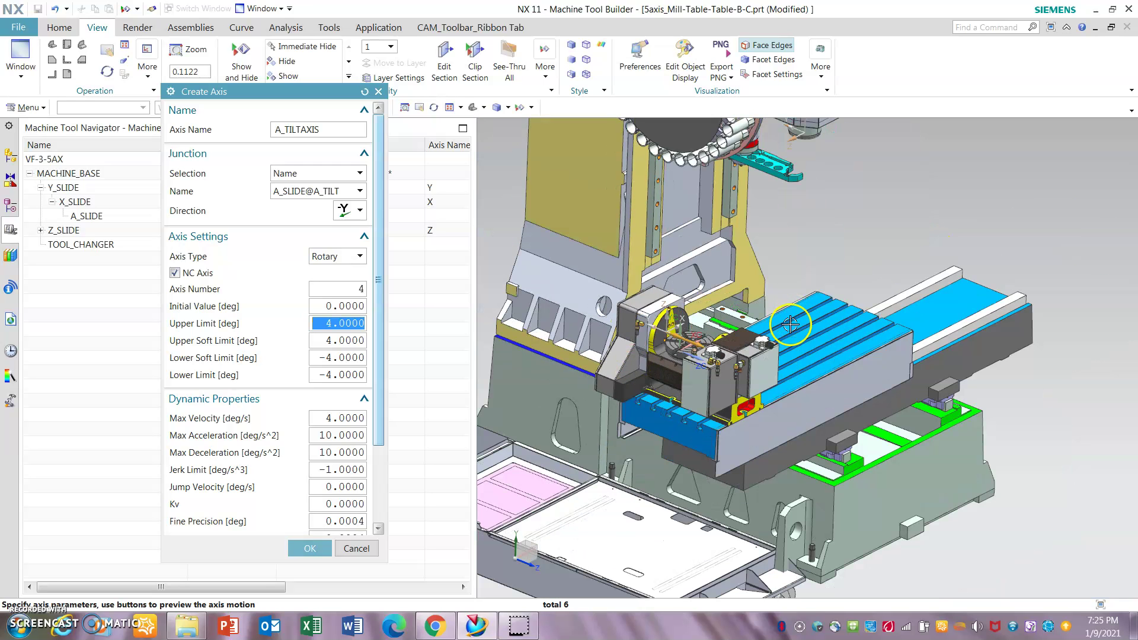
{"action": "scroll", "coordinate": [744, 189], "scroll_direction": "up", "scroll_amount": 2}
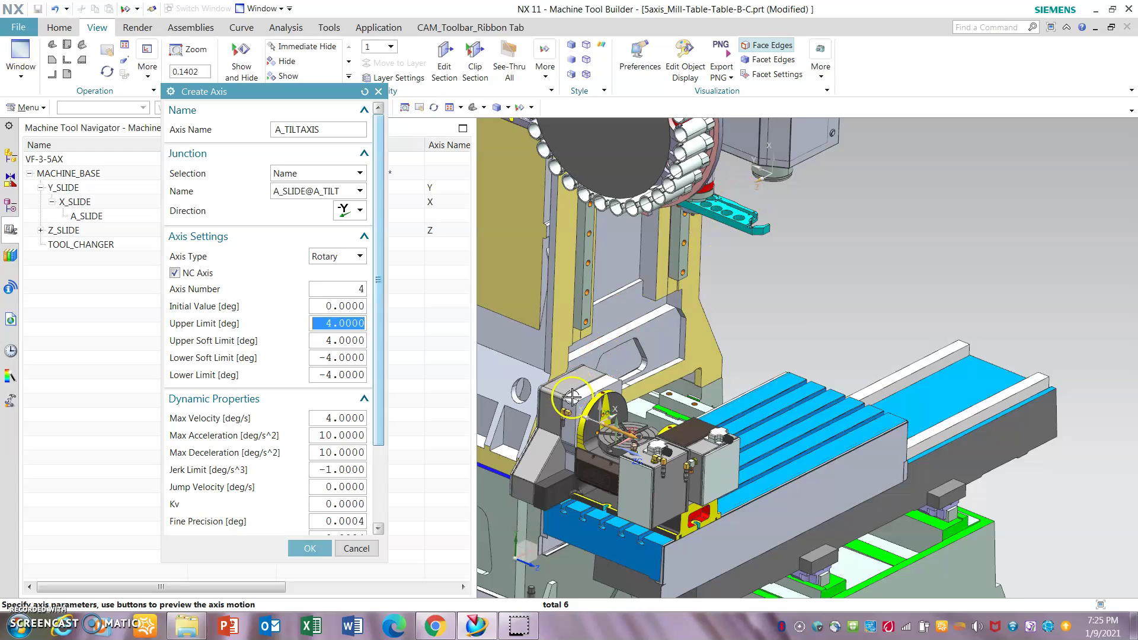
{"action": "scroll", "coordinate": [572, 397], "scroll_direction": "up", "scroll_amount": 2}
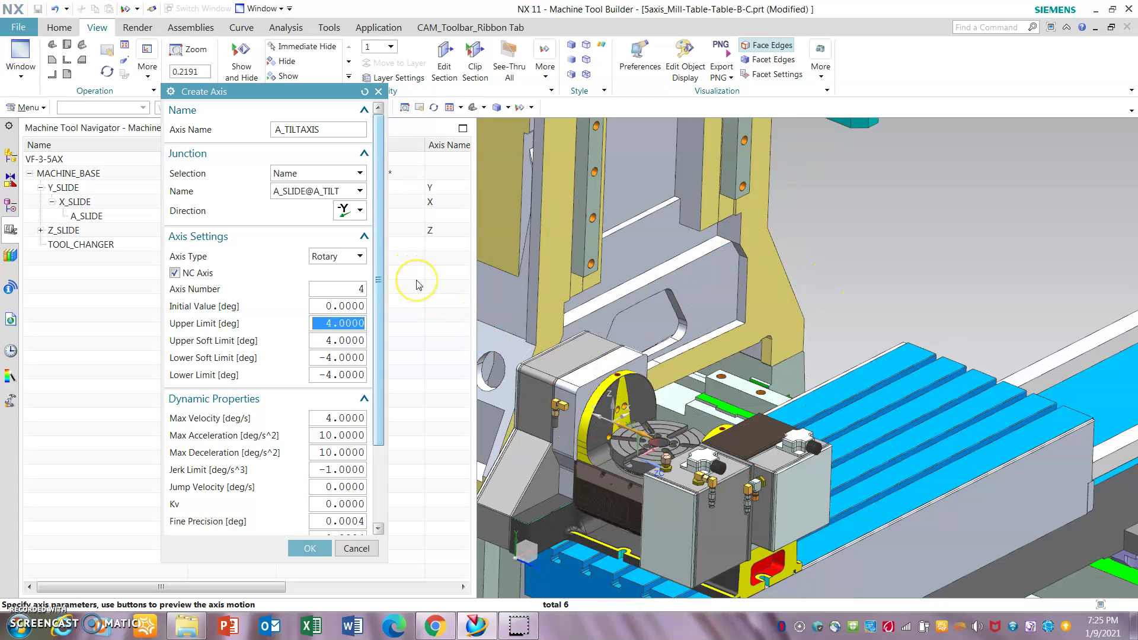
{"action": "type", "text": "120"}
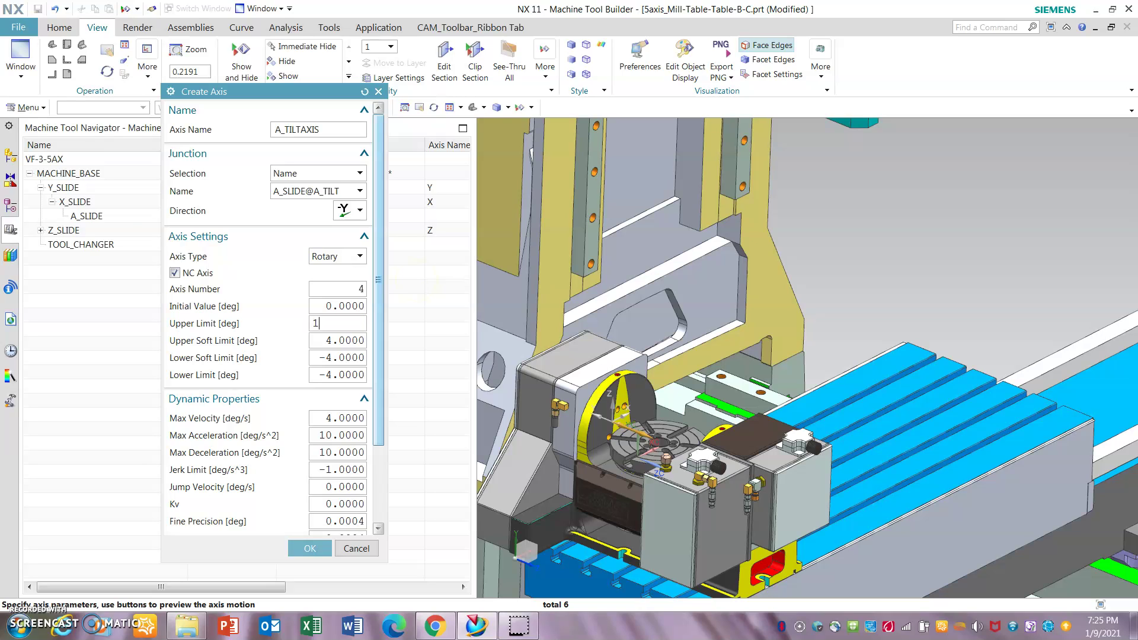
{"action": "key", "text": "Tab"}
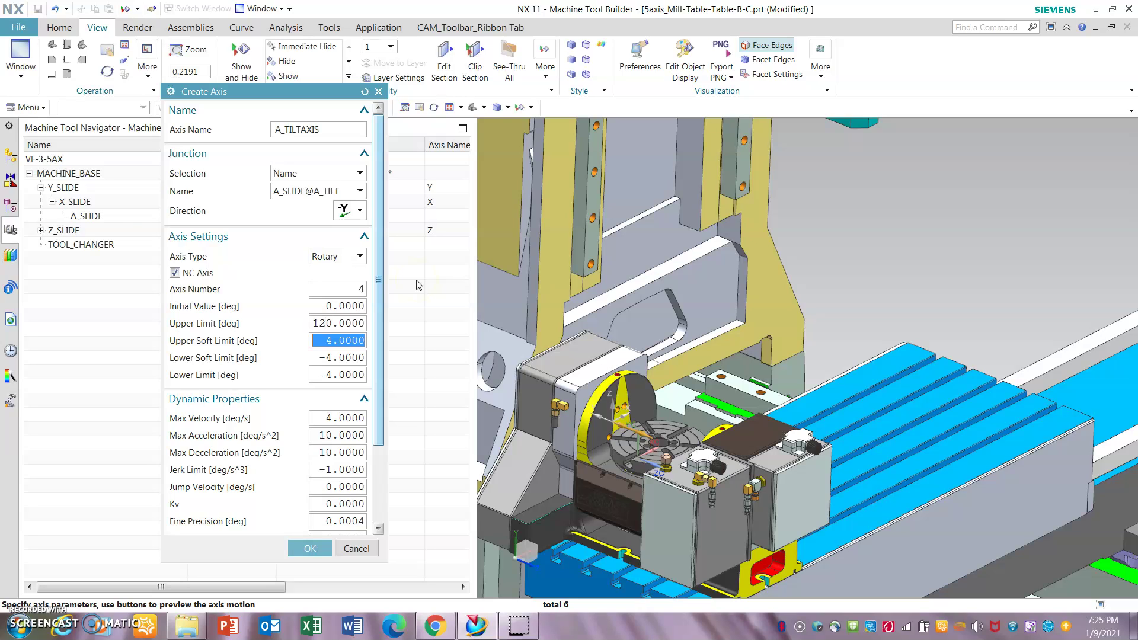
{"action": "type", "text": "120"}
{"action": "key", "text": "Tab"}
Set the lower soft limit and lower limit to -20 degrees and create the A_TILTAXIS axis.
{"action": "type", "text": "-"}
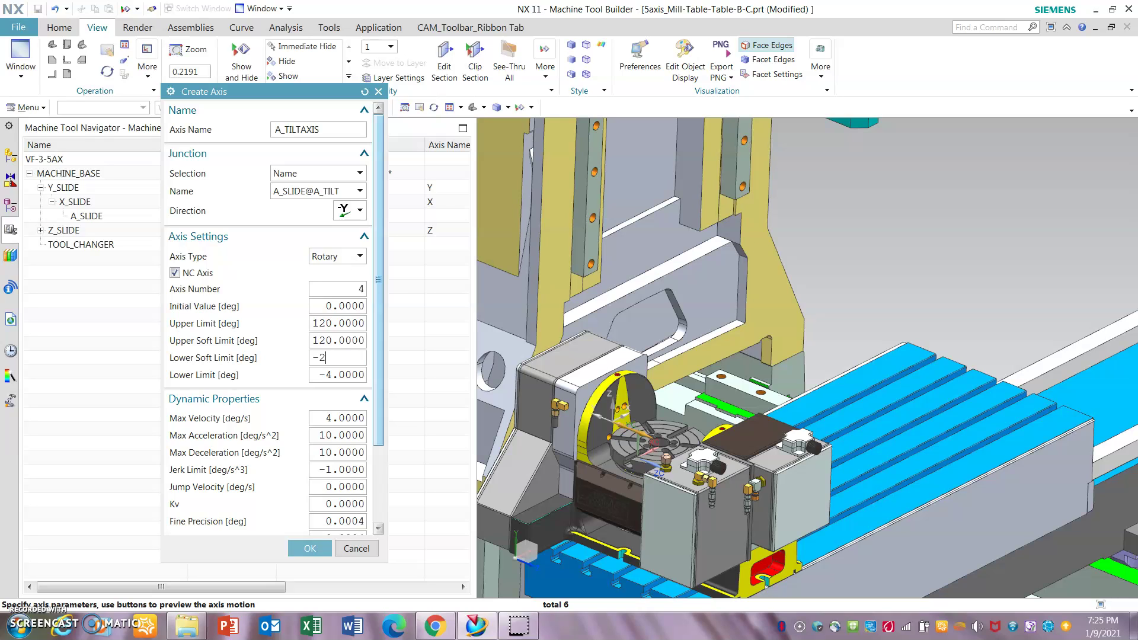
{"action": "type", "text": "20."}
{"action": "key", "text": "Tab"}
{"action": "type", "text": "-2"}
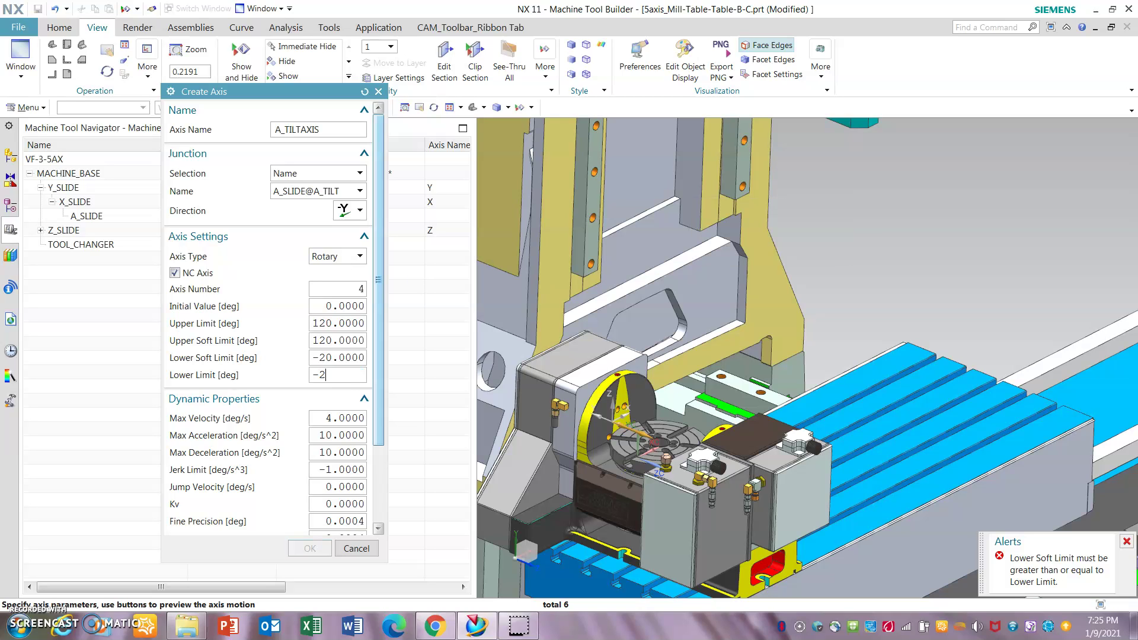
{"action": "type", "text": "0.0"}
{"action": "key", "text": "Tab"}
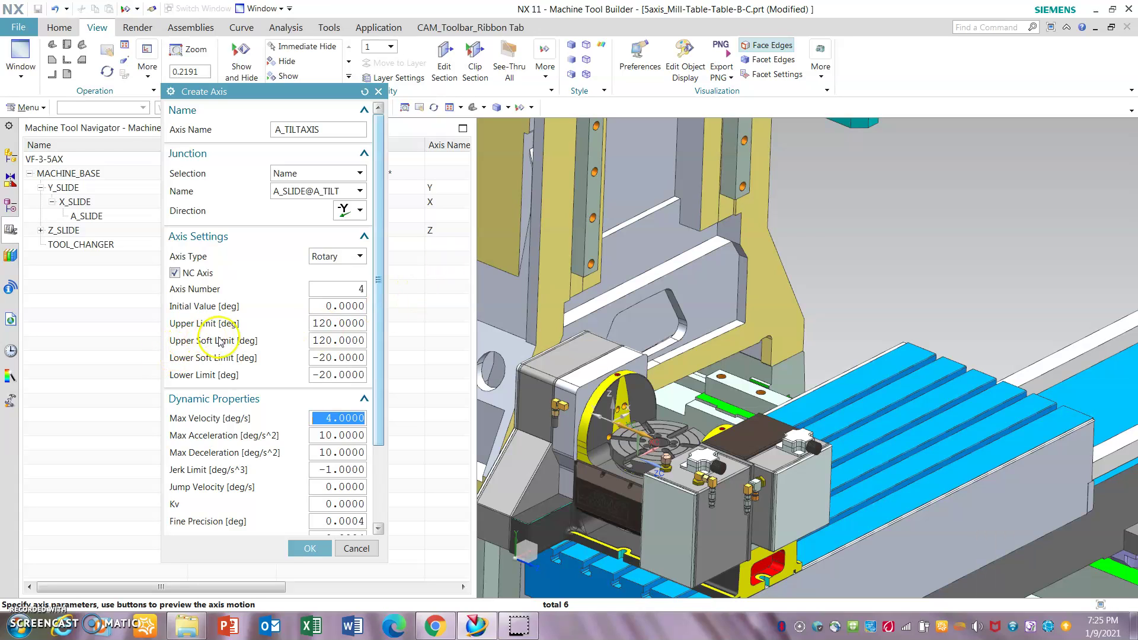
{"action": "scroll", "coordinate": [220, 340], "scroll_direction": "down", "scroll_amount": 3}
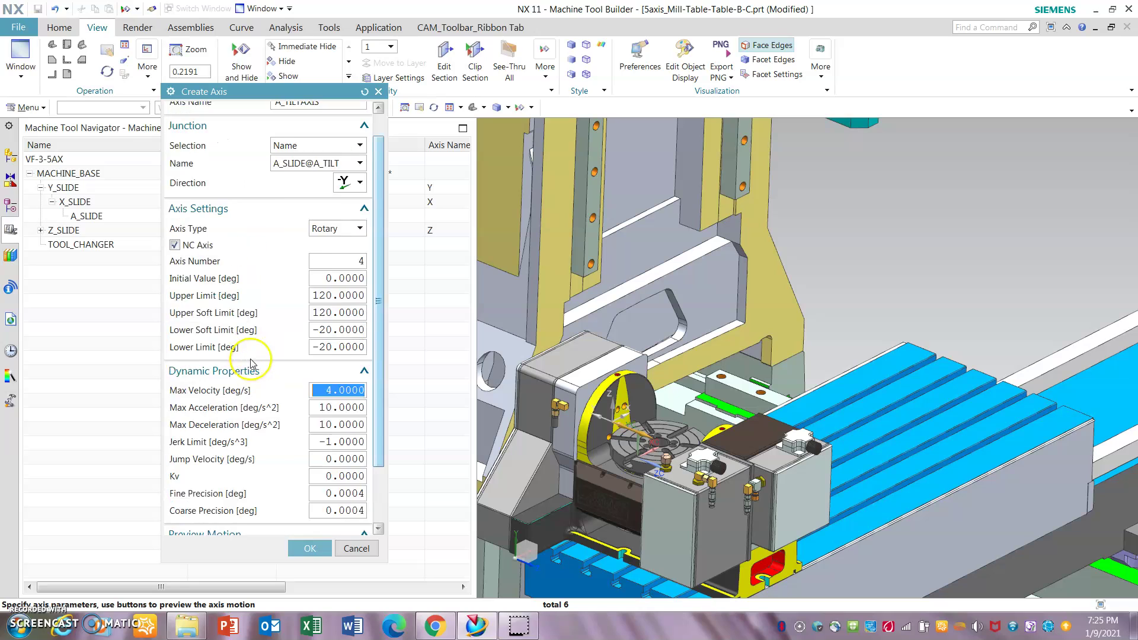
{"action": "scroll", "coordinate": [252, 299], "scroll_direction": "up", "scroll_amount": 3}
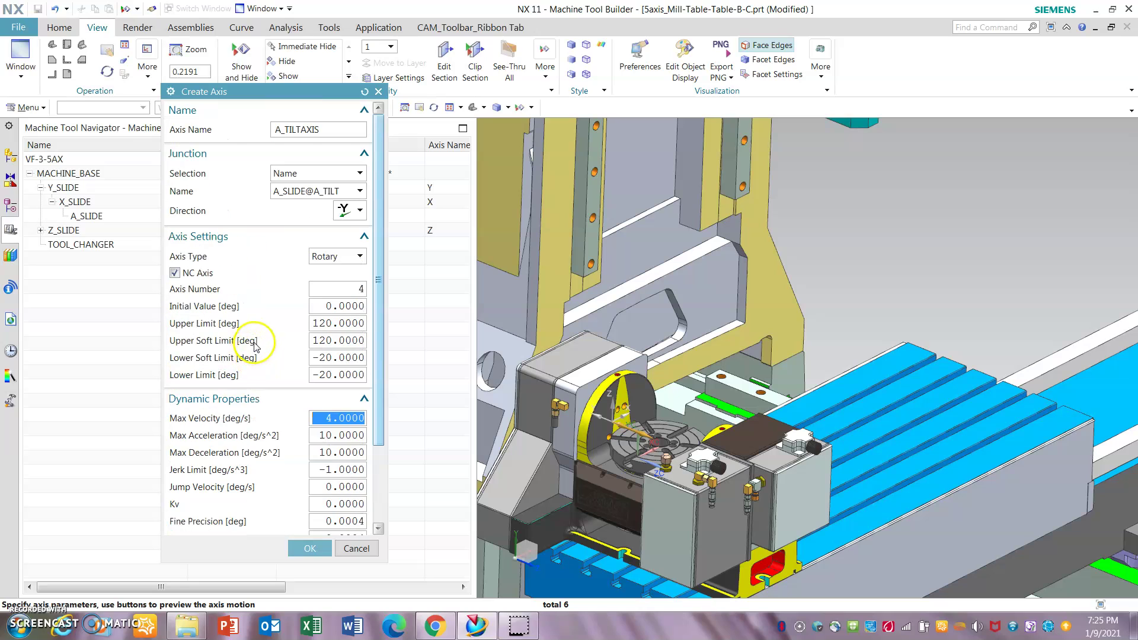
{"action": "left_click", "coordinate": [310, 548]}
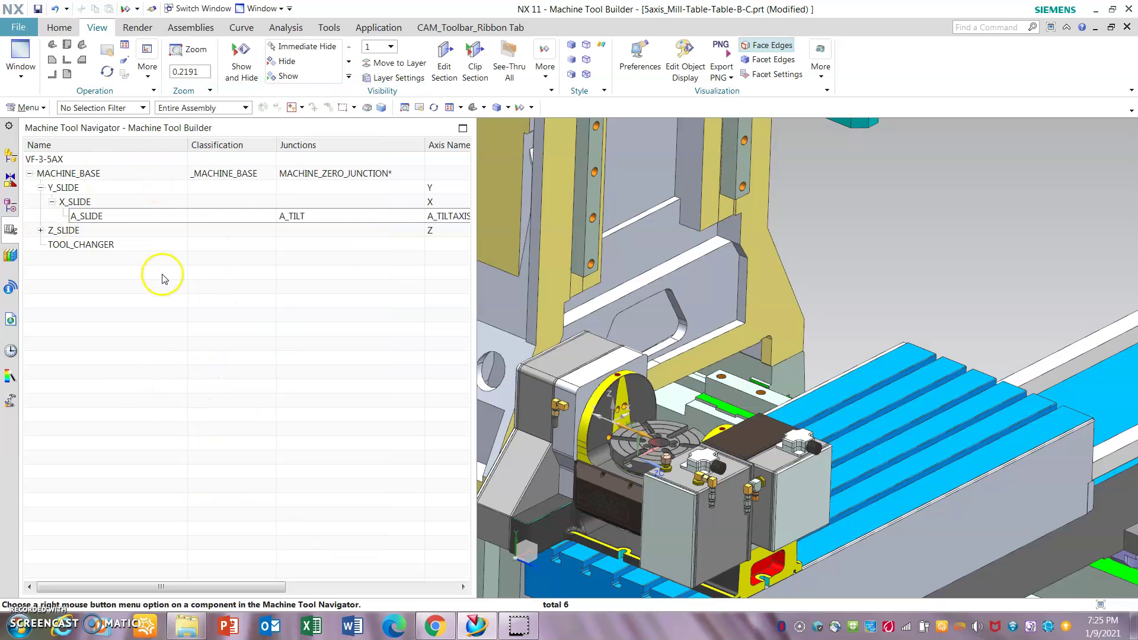
{"action": "left_click", "coordinate": [140, 215]}
{"action": "right_click", "coordinate": [139, 218]}
{"action": "mouse_move", "coordinate": [168, 228]}
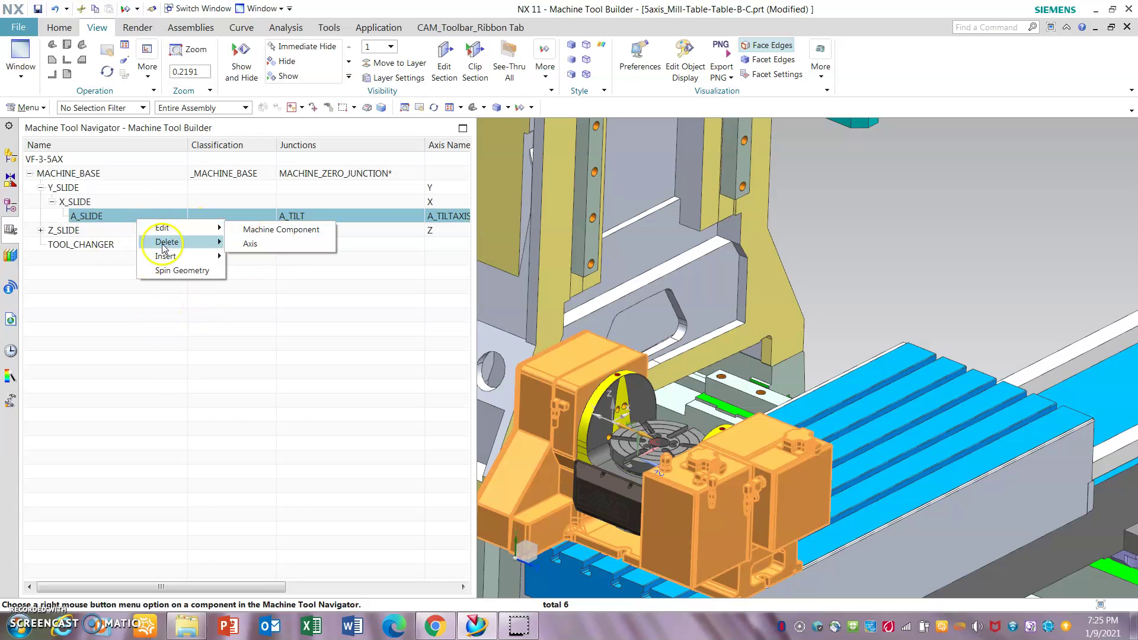
{"action": "left_click", "coordinate": [279, 243]}
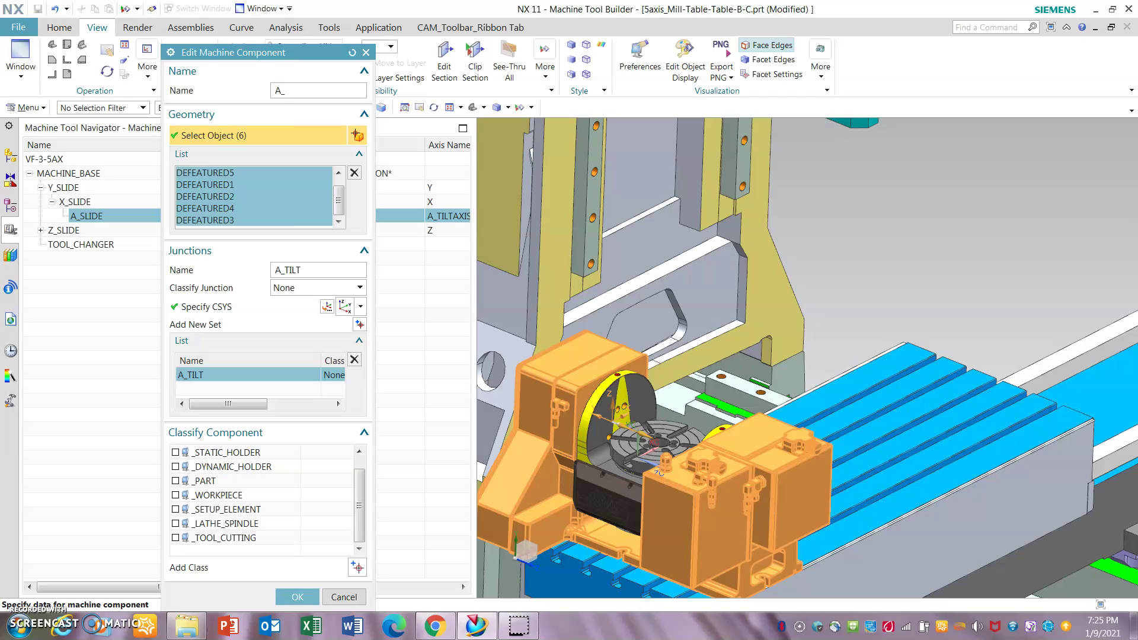
{"action": "left_click", "coordinate": [366, 52]}
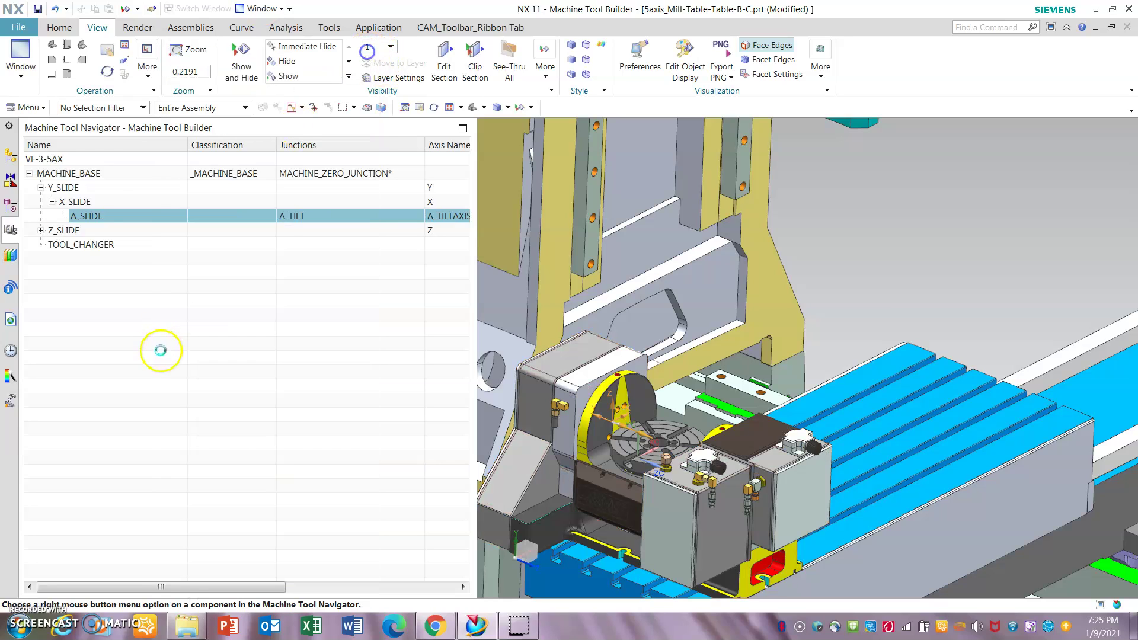
{"action": "left_click", "coordinate": [116, 202]}
{"action": "right_click", "coordinate": [117, 204]}
{"action": "mouse_move", "coordinate": [149, 214]}
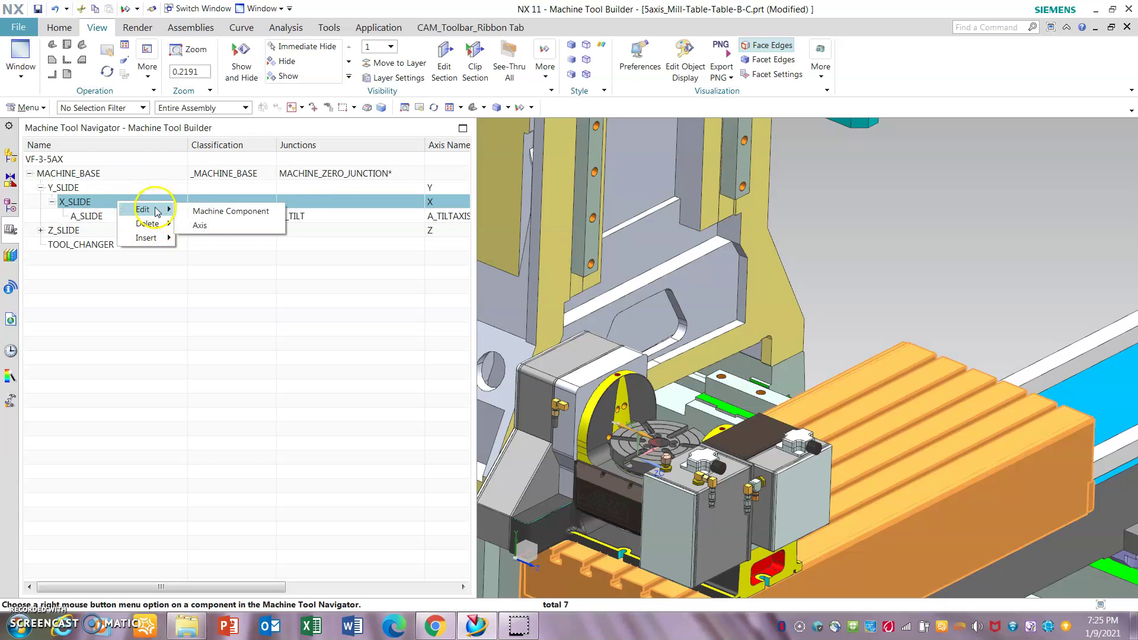
{"action": "left_click", "coordinate": [225, 212]}
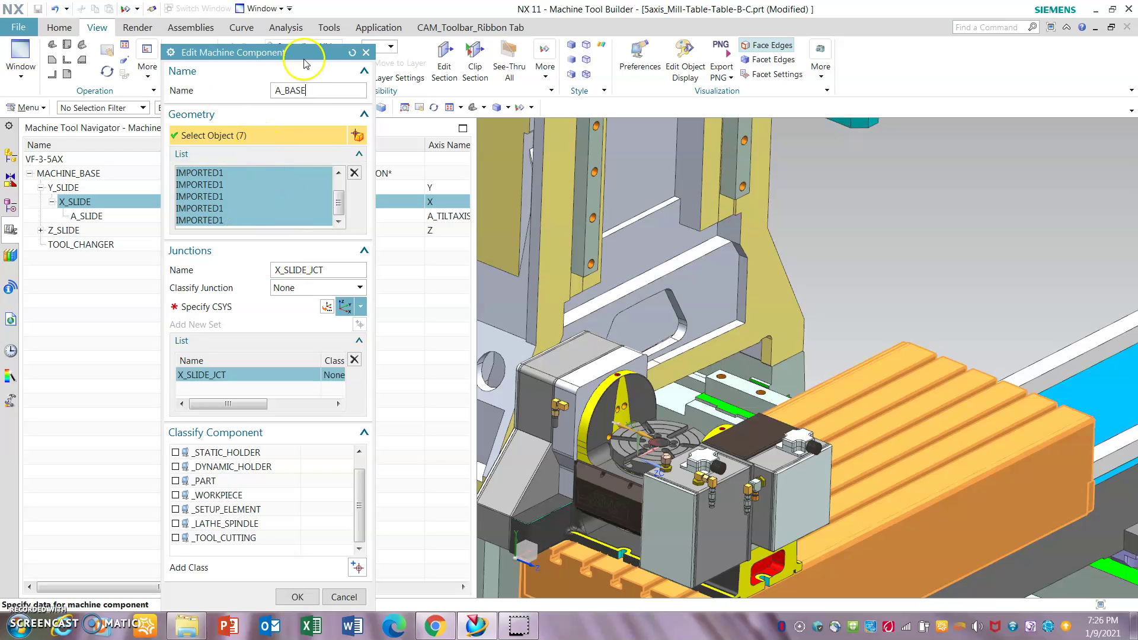
{"action": "left_click", "coordinate": [366, 53]}
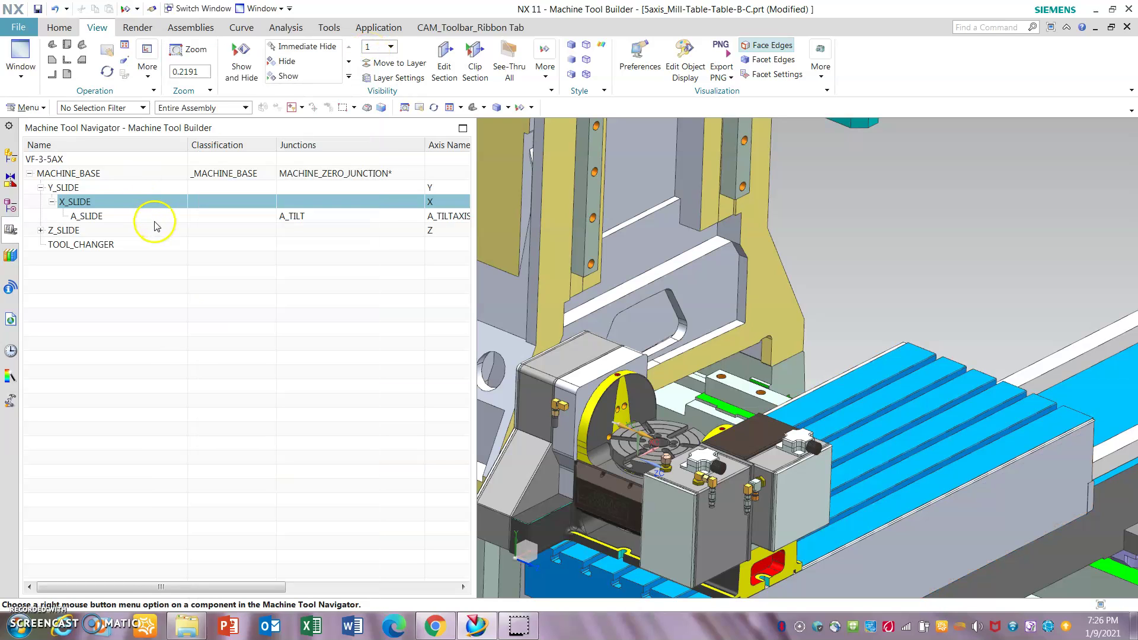
{"action": "left_click", "coordinate": [168, 332]}
{"action": "left_click", "coordinate": [52, 202]}
{"action": "left_click", "coordinate": [53, 203]}
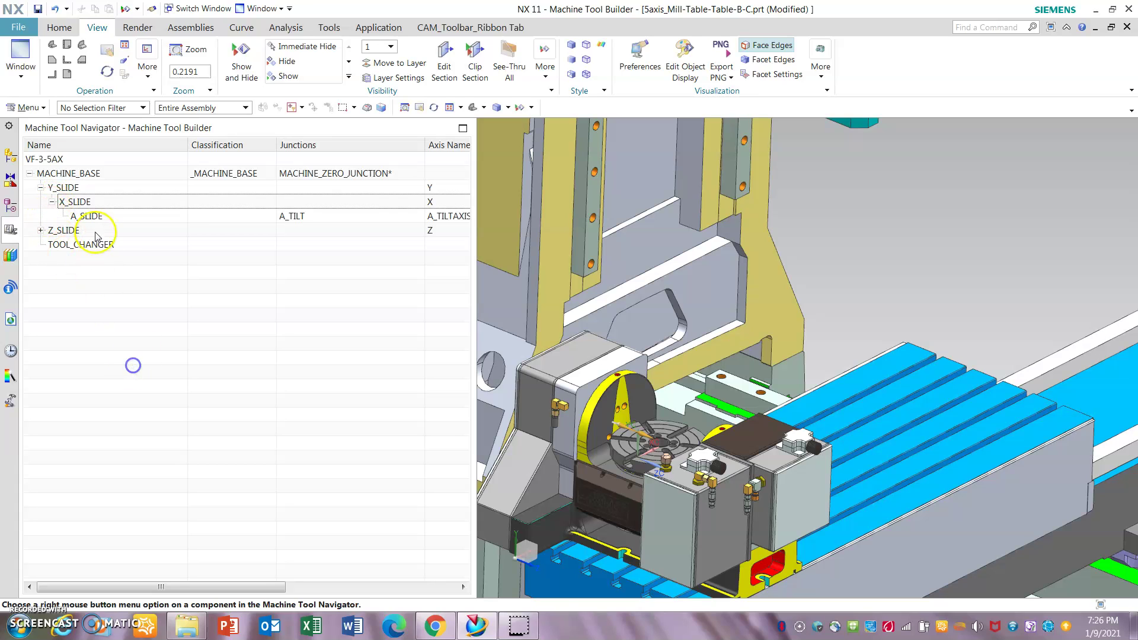
Rename the A_SLIDE component A_BASE.
{"action": "left_click", "coordinate": [109, 216]}
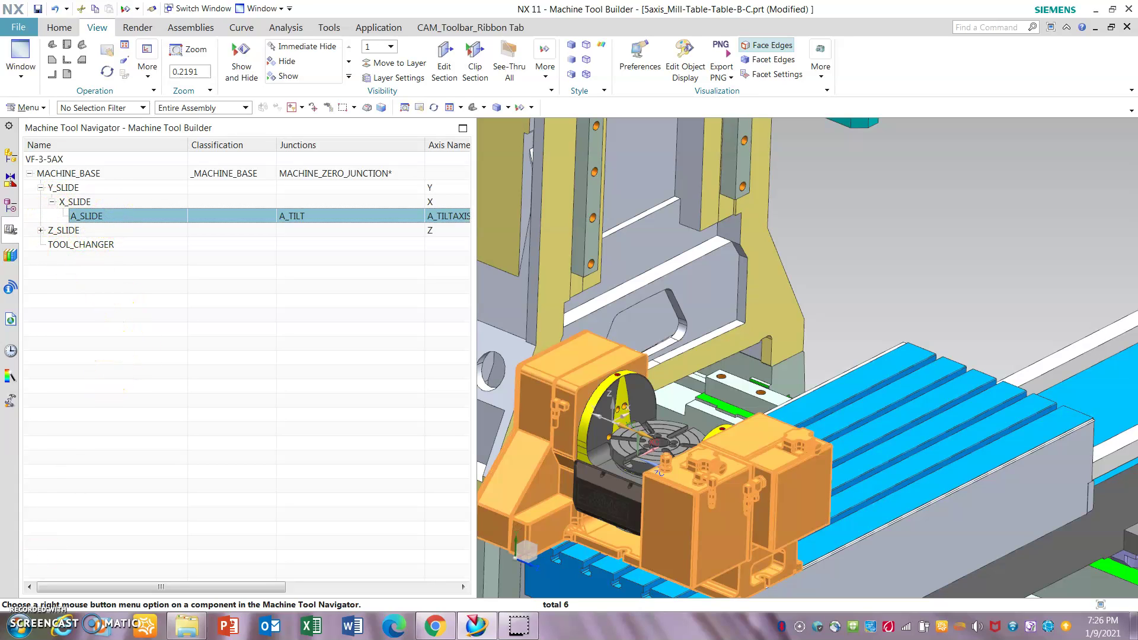
{"action": "right_click", "coordinate": [121, 216]}
{"action": "mouse_move", "coordinate": [149, 222]}
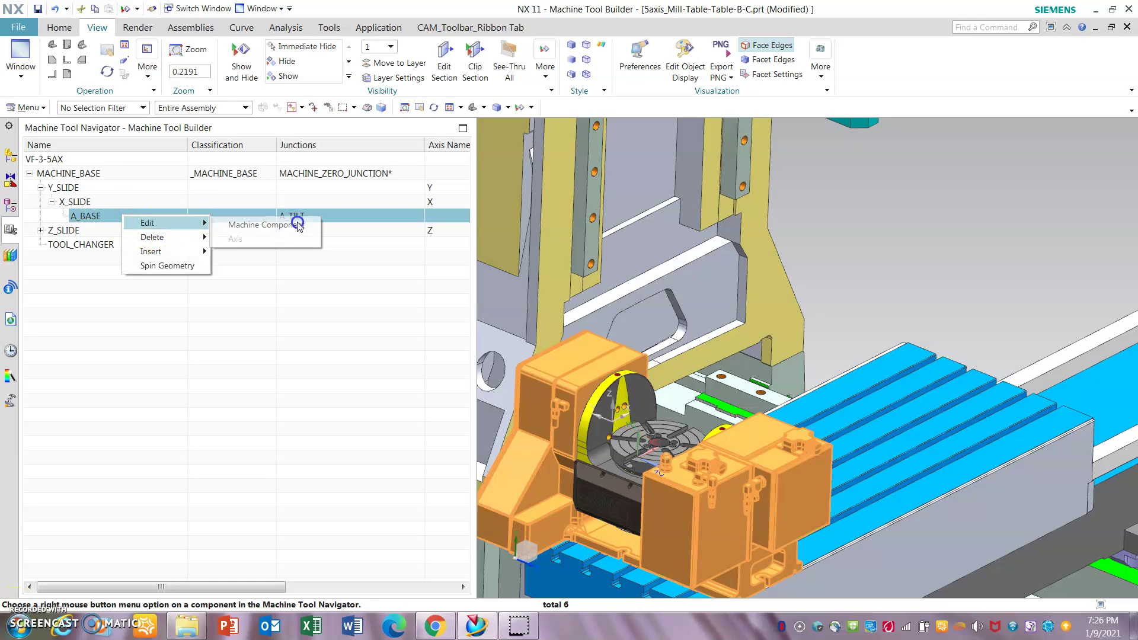
{"action": "left_click", "coordinate": [267, 225]}
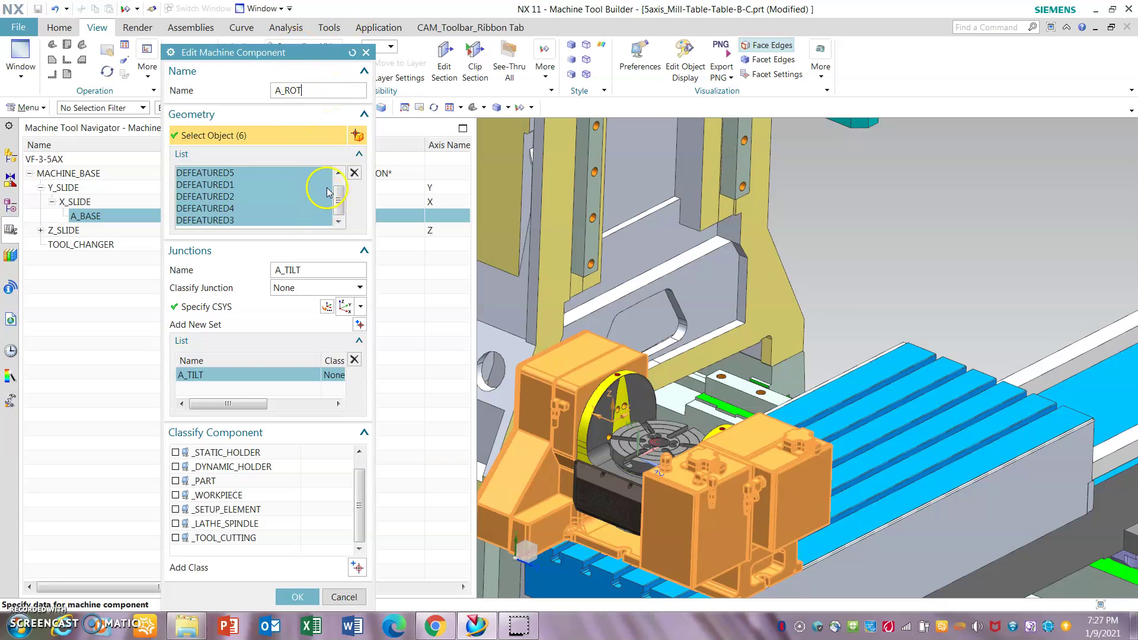
{"action": "left_click", "coordinate": [366, 52]}
Insert a new machine component named A_ROT under A_BASE.
{"action": "right_click", "coordinate": [134, 218]}
{"action": "mouse_move", "coordinate": [198, 255]}
{"action": "left_click", "coordinate": [249, 257]}
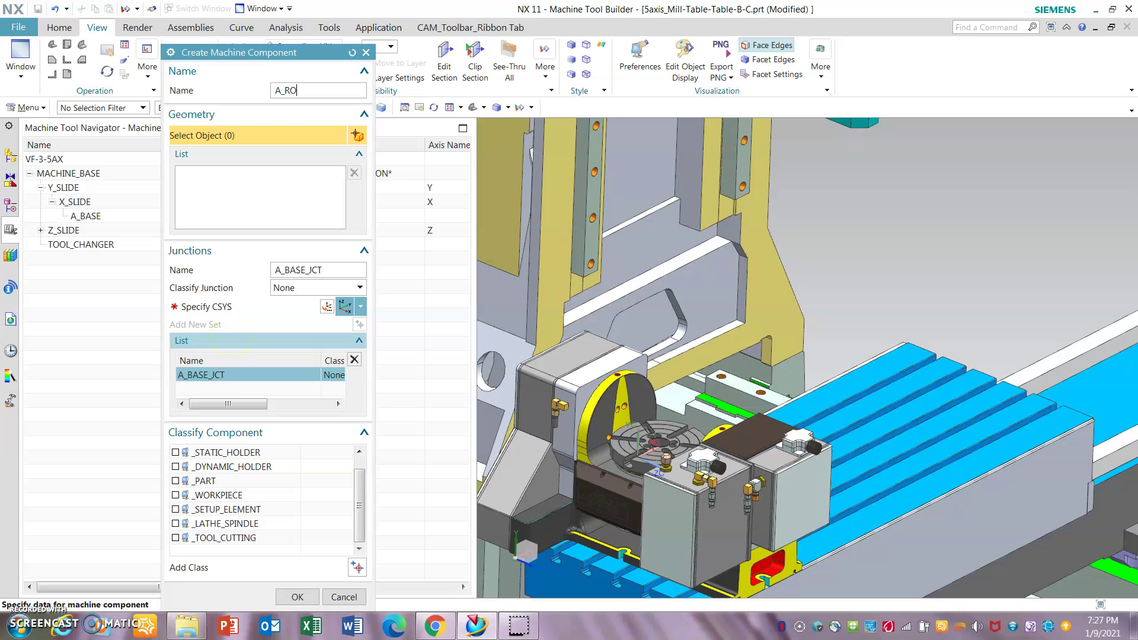
Add the yellow tilting cradle and its HAAS front cover to A_ROT's geometry, leaving the round table out of the selection.
{"action": "left_click", "coordinate": [624, 400]}
{"action": "scroll", "coordinate": [605, 478], "scroll_direction": "down", "scroll_amount": 5}
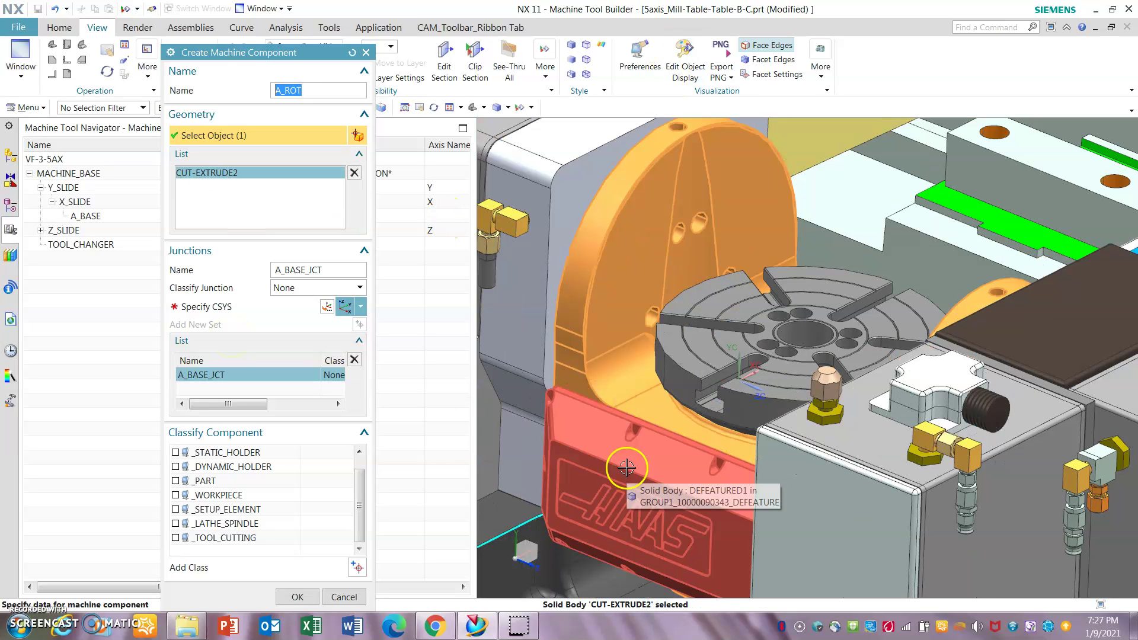
{"action": "left_click", "coordinate": [627, 468]}
{"action": "left_click", "coordinate": [730, 328]}
{"action": "scroll", "coordinate": [652, 323], "scroll_direction": "up", "scroll_amount": 5}
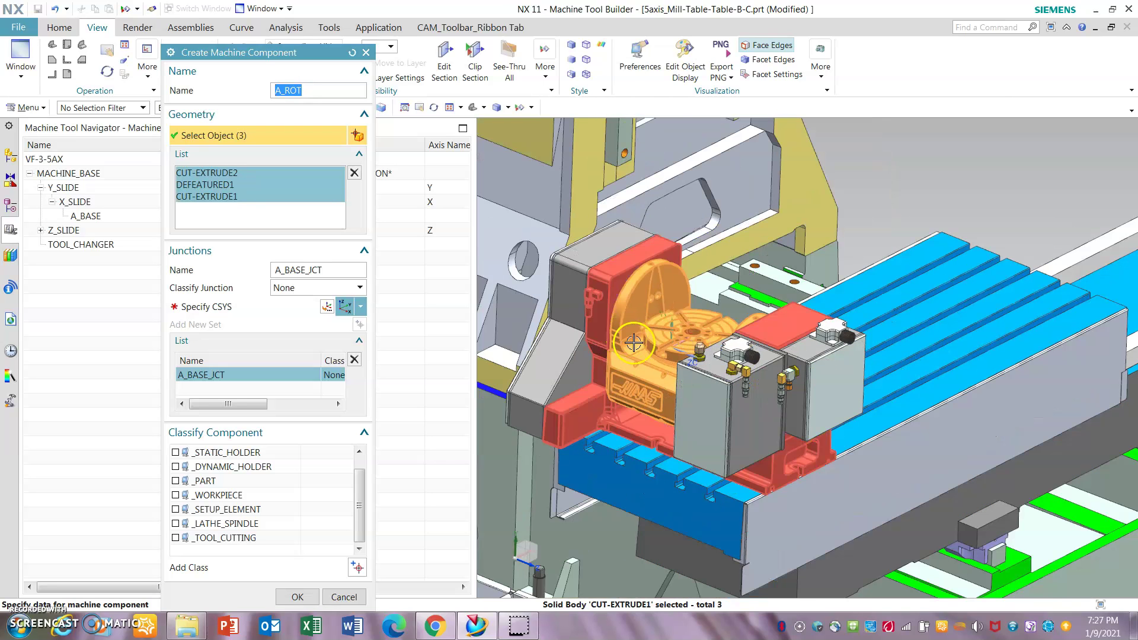
{"action": "scroll", "coordinate": [632, 318], "scroll_direction": "down", "scroll_amount": 5}
{"action": "scroll", "coordinate": [676, 231], "scroll_direction": "up", "scroll_amount": 2}
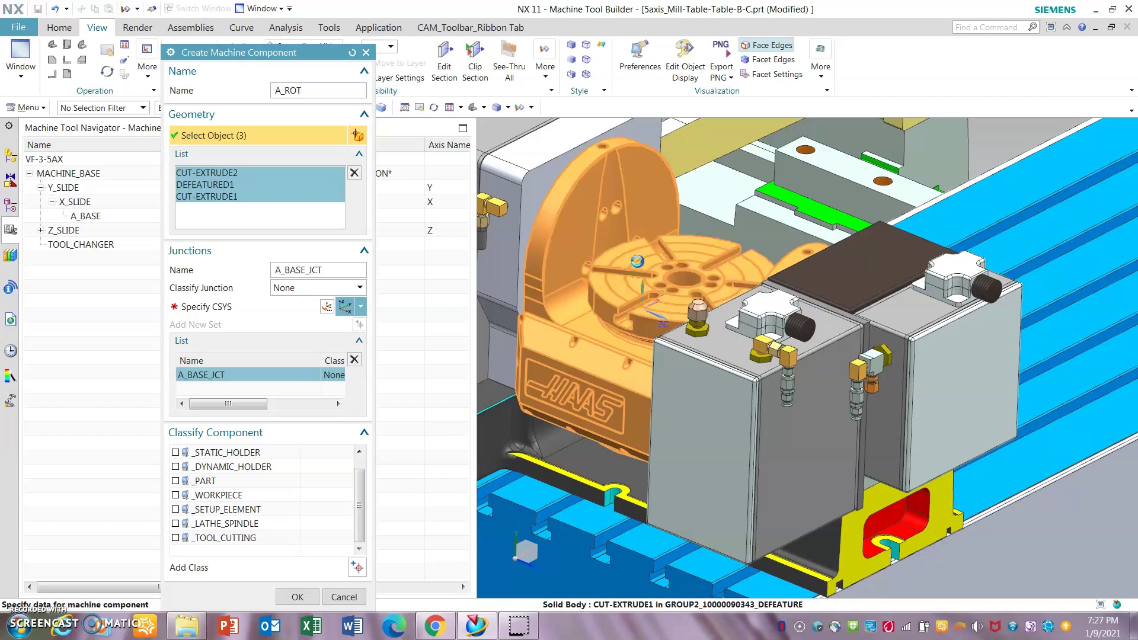
{"action": "left_click", "coordinate": [653, 230], "text": "shift"}
Add the dark cover on the cradle's far side to A_ROT's geometry and create the component.
{"action": "middle_click_drag", "start_coordinate": [652, 229], "coordinate": [816, 295]}
{"action": "scroll", "coordinate": [635, 318], "scroll_direction": "down", "scroll_amount": 6}
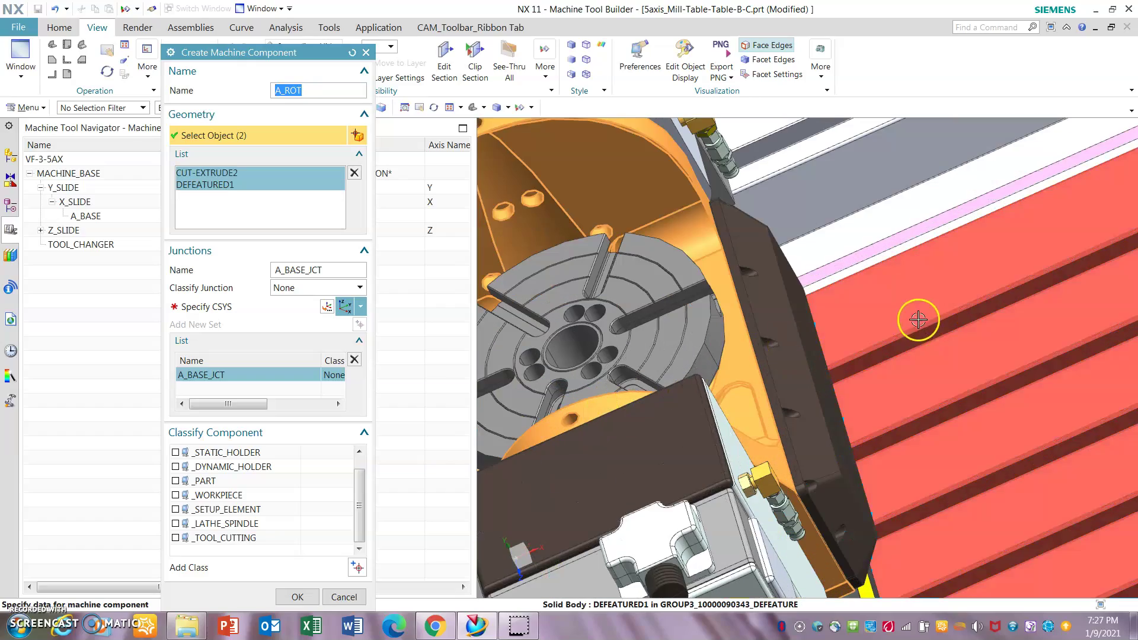
{"action": "left_click", "coordinate": [789, 300]}
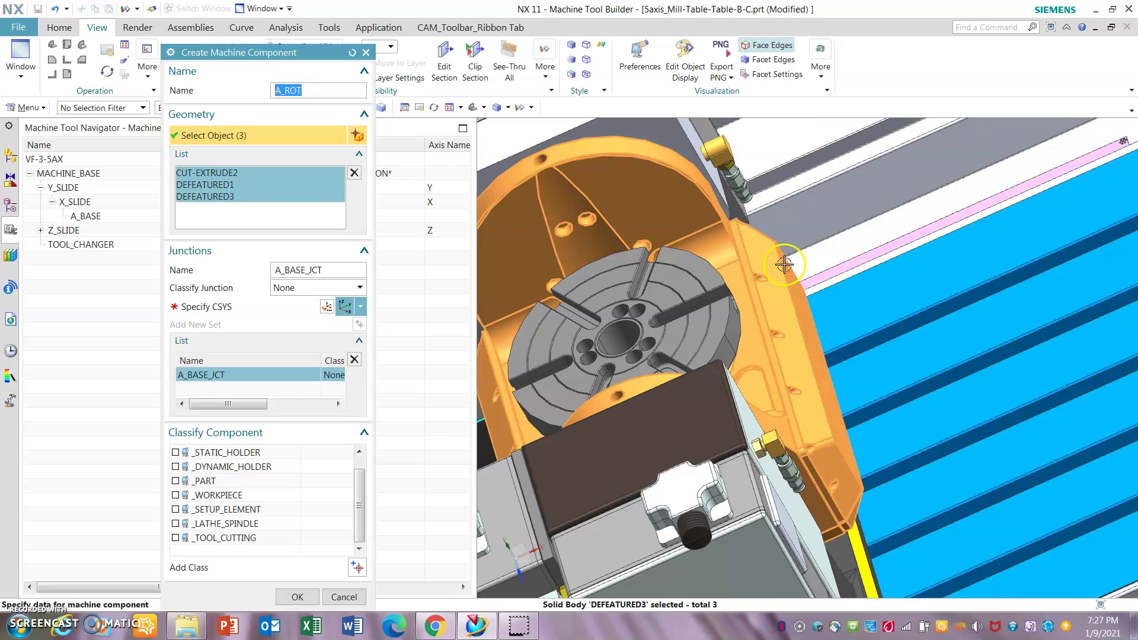
{"action": "scroll", "coordinate": [792, 261], "scroll_direction": "up", "scroll_amount": 5}
{"action": "middle_click_drag", "start_coordinate": [792, 261], "coordinate": [646, 336]}
{"action": "scroll", "coordinate": [646, 336], "scroll_direction": "up", "scroll_amount": 5}
{"action": "scroll", "coordinate": [771, 266], "scroll_direction": "down", "scroll_amount": 5}
{"action": "middle_click_drag", "start_coordinate": [771, 266], "coordinate": [652, 296]}
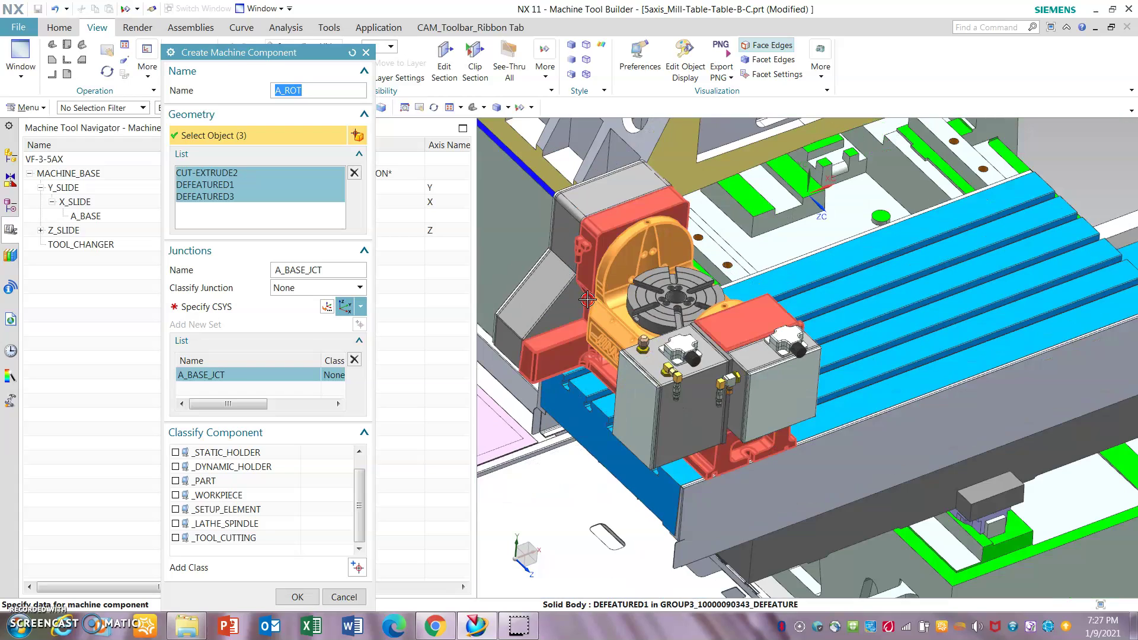
{"action": "left_click", "coordinate": [304, 306]}
{"action": "left_click", "coordinate": [342, 278]}
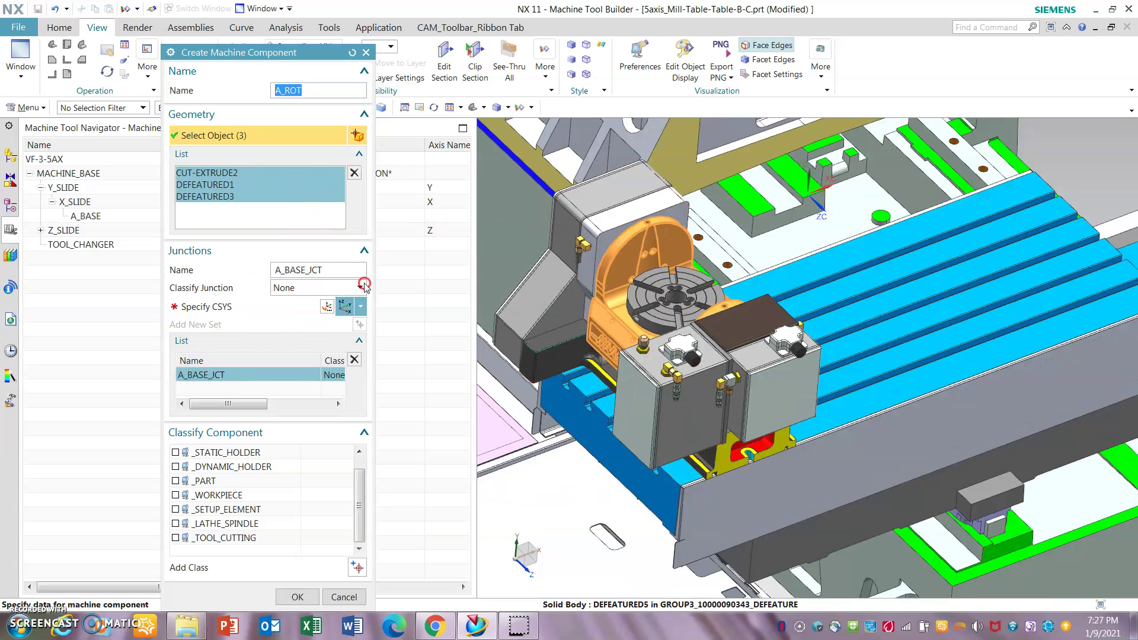
{"action": "left_click", "coordinate": [296, 594]}
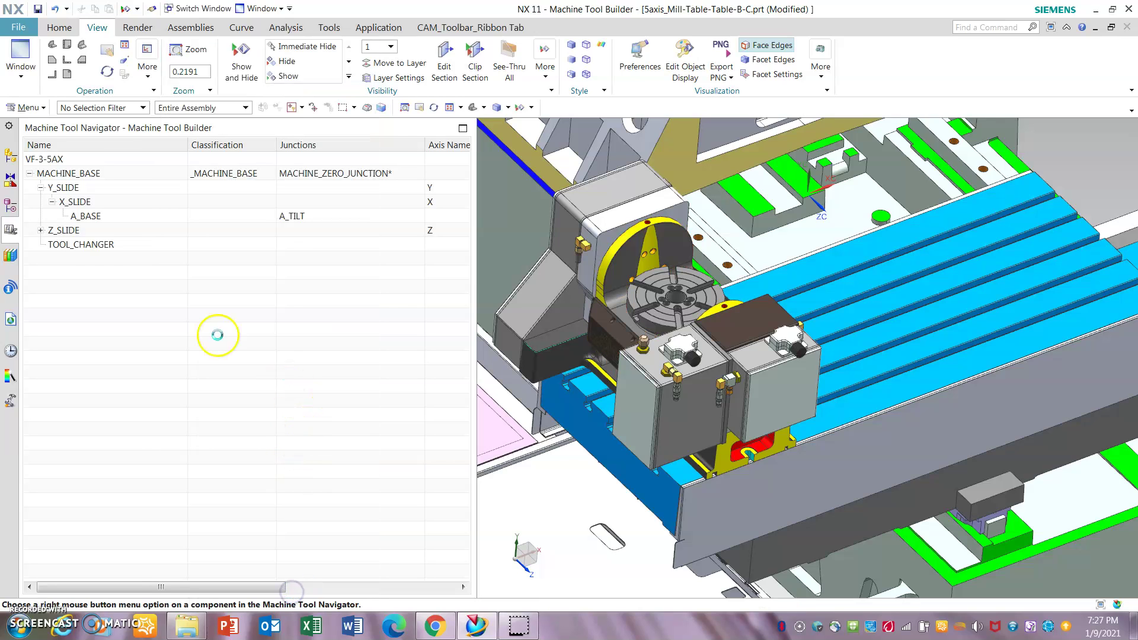
Insert an axis named A_TILT on the A_ROT component, using the junction A_BASE@A_TILT.
{"action": "left_click", "coordinate": [127, 217]}
{"action": "right_click", "coordinate": [127, 218]}
{"action": "left_click", "coordinate": [117, 231]}
{"action": "right_click", "coordinate": [117, 230]}
{"action": "mouse_move", "coordinate": [148, 266]}
{"action": "left_click", "coordinate": [250, 281]}
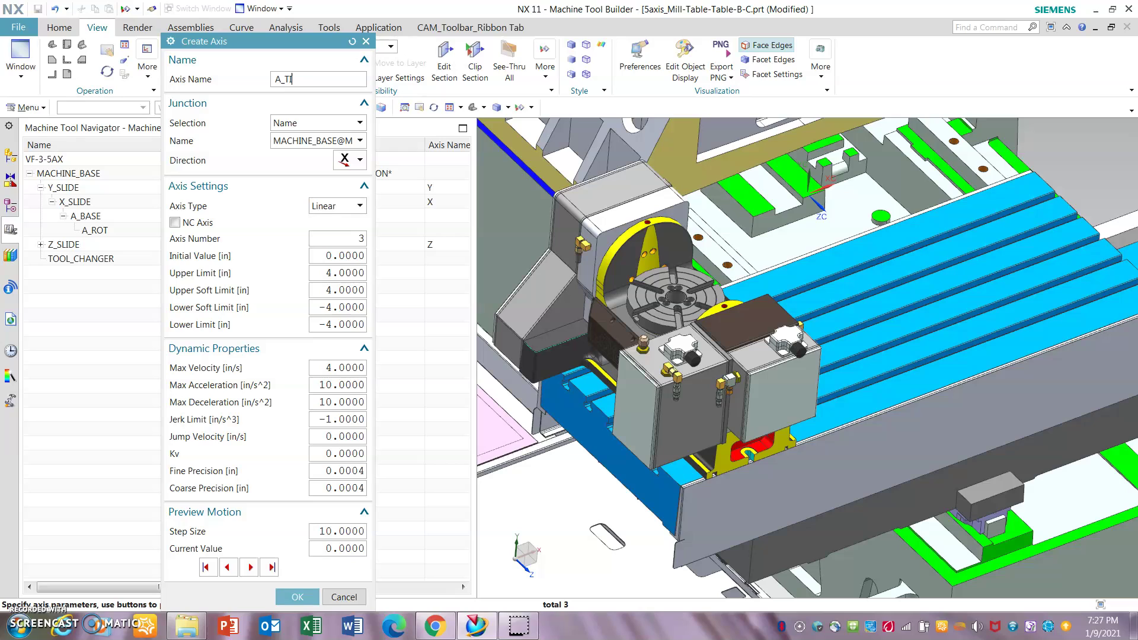
{"action": "left_click", "coordinate": [314, 140]}
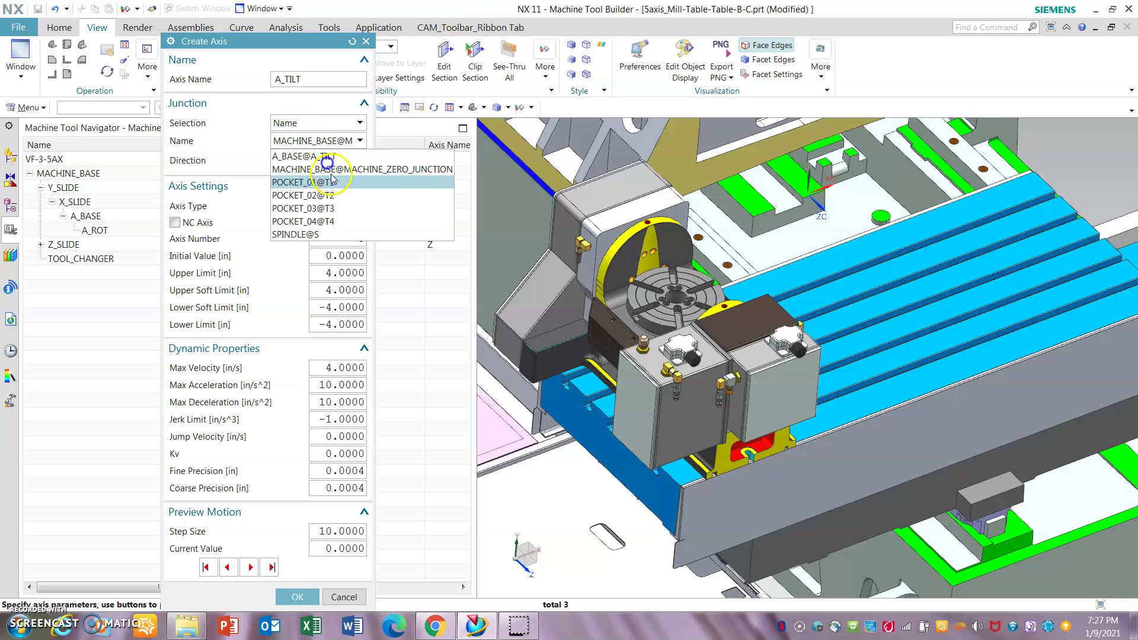
{"action": "left_click", "coordinate": [332, 158]}
Make A_TILT a rotary NC axis with direction -Y and axis number 4.
{"action": "left_click", "coordinate": [355, 159]}
{"action": "left_click", "coordinate": [350, 211]}
{"action": "left_click", "coordinate": [356, 205]}
{"action": "left_click", "coordinate": [344, 234]}
{"action": "left_click", "coordinate": [175, 222]}
{"action": "left_click", "coordinate": [366, 236]}
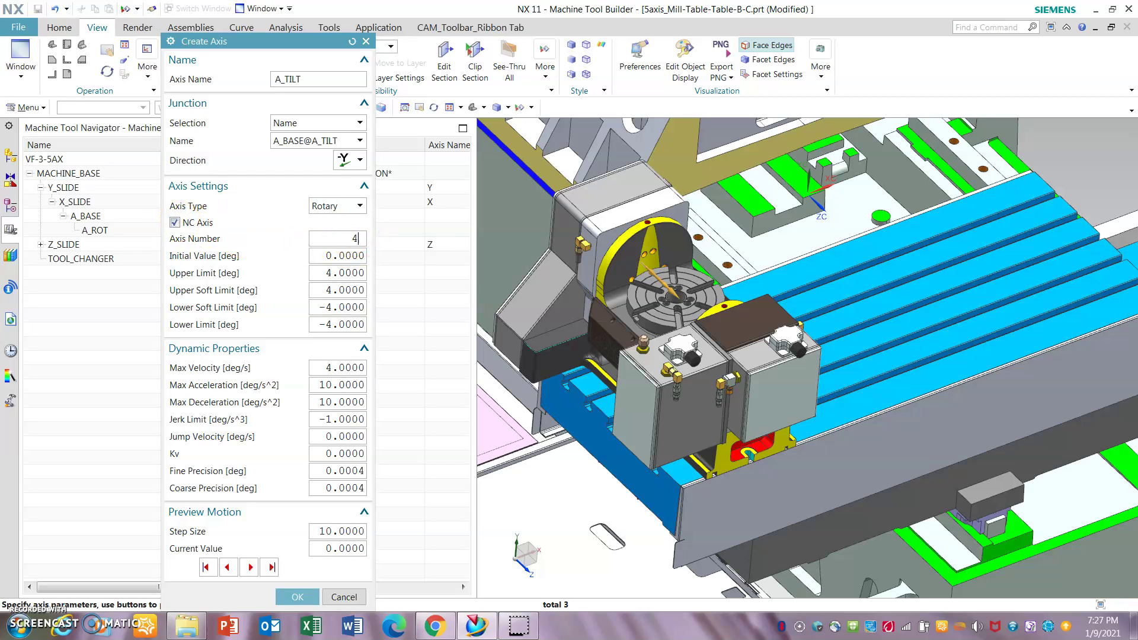
Set A_TILT's upper and upper soft limits to 120 and both lower limits to -20 degrees, and preview the motion both ways.
{"action": "key", "text": "Tab"}
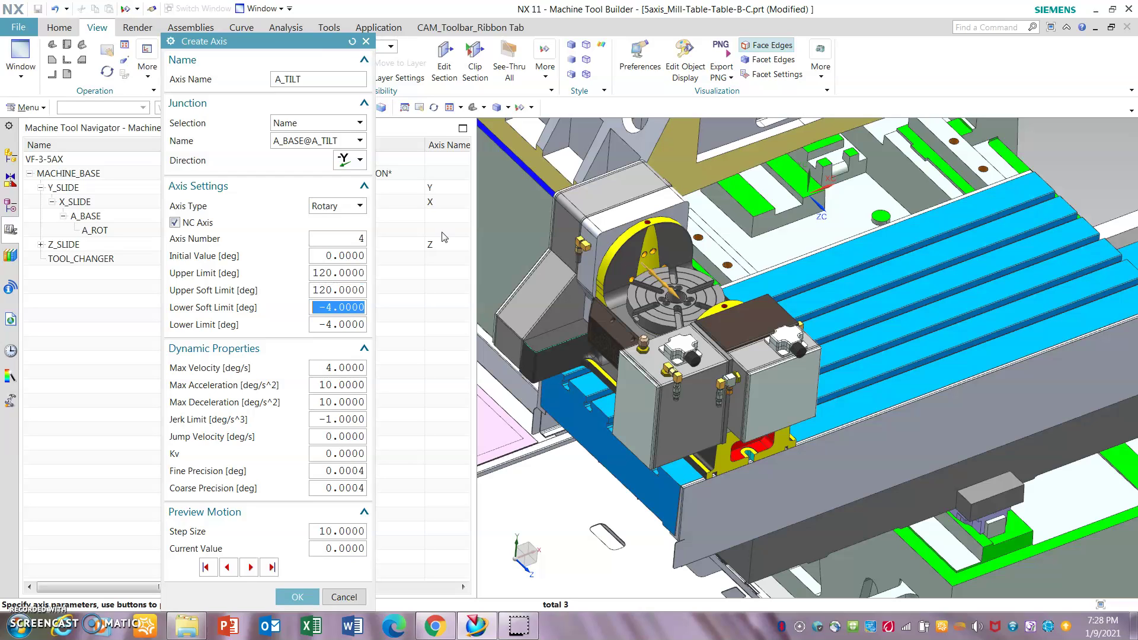
{"action": "key", "text": "Tab"}
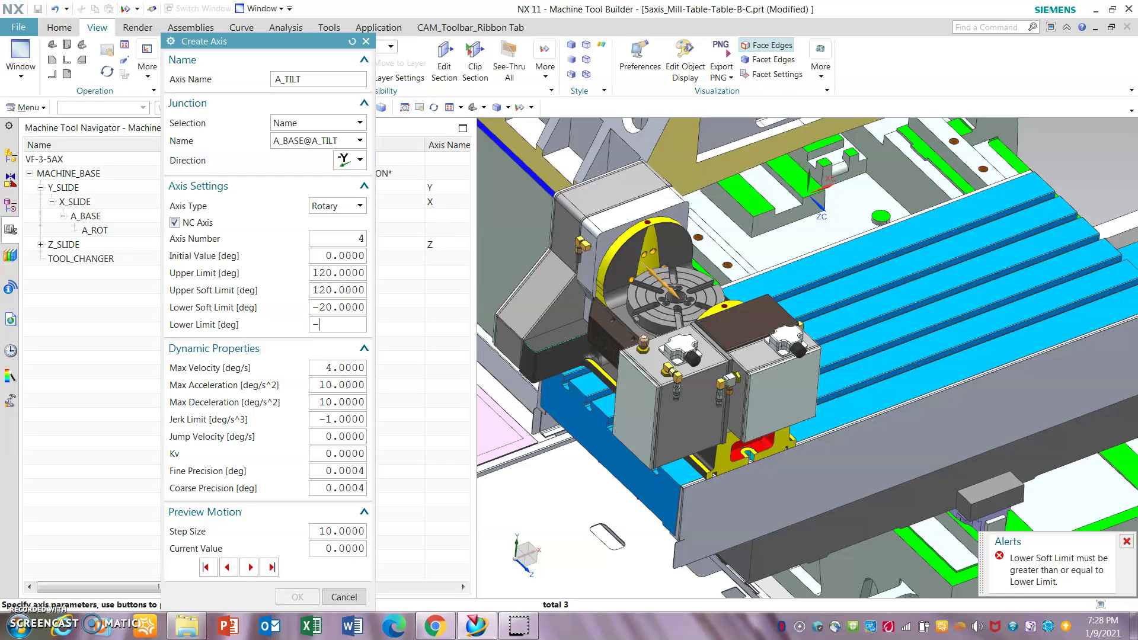
{"action": "key", "text": "Tab"}
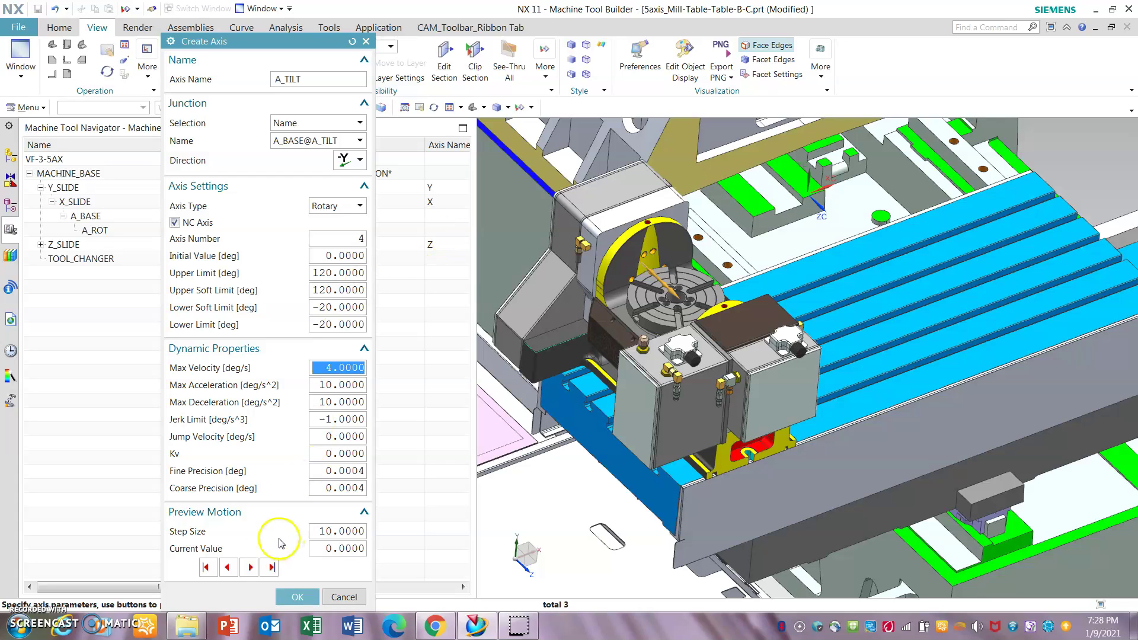
{"action": "left_click", "coordinate": [250, 567]}
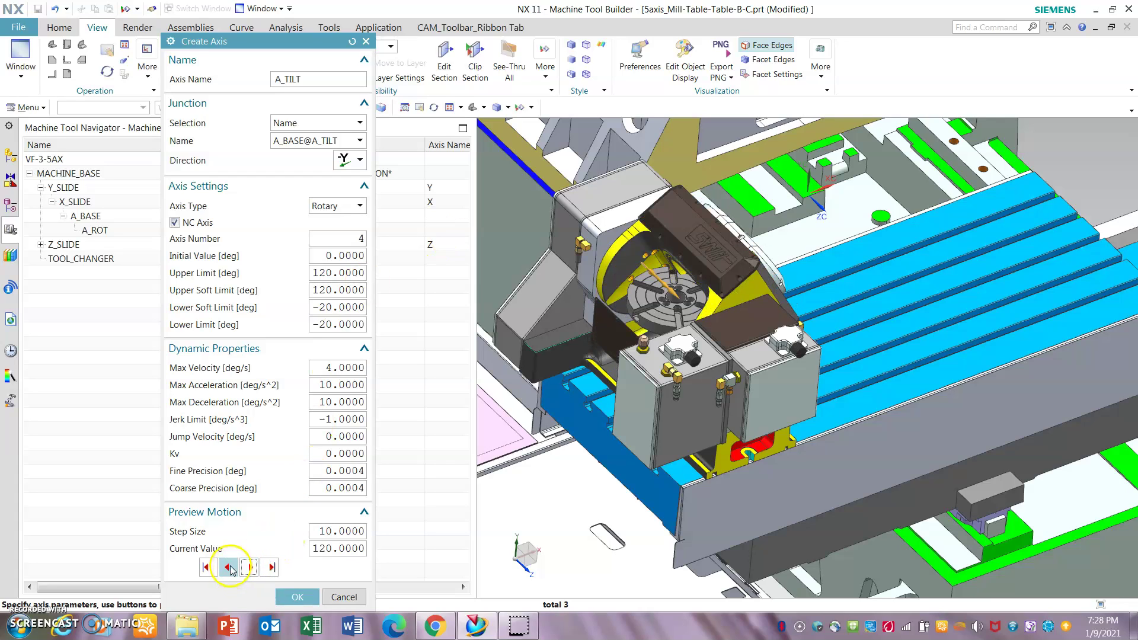
{"action": "left_click", "coordinate": [225, 566]}
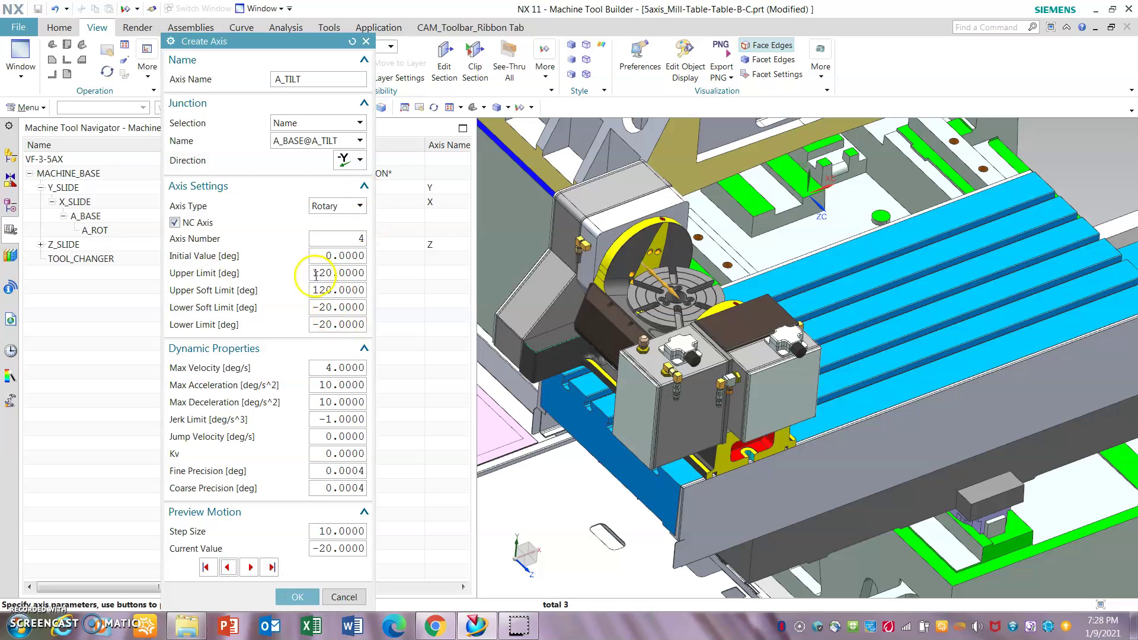
Reverse the axis direction to Y, preview the tilt in both directions and create the A_TILT axis.
{"action": "left_click", "coordinate": [351, 163]}
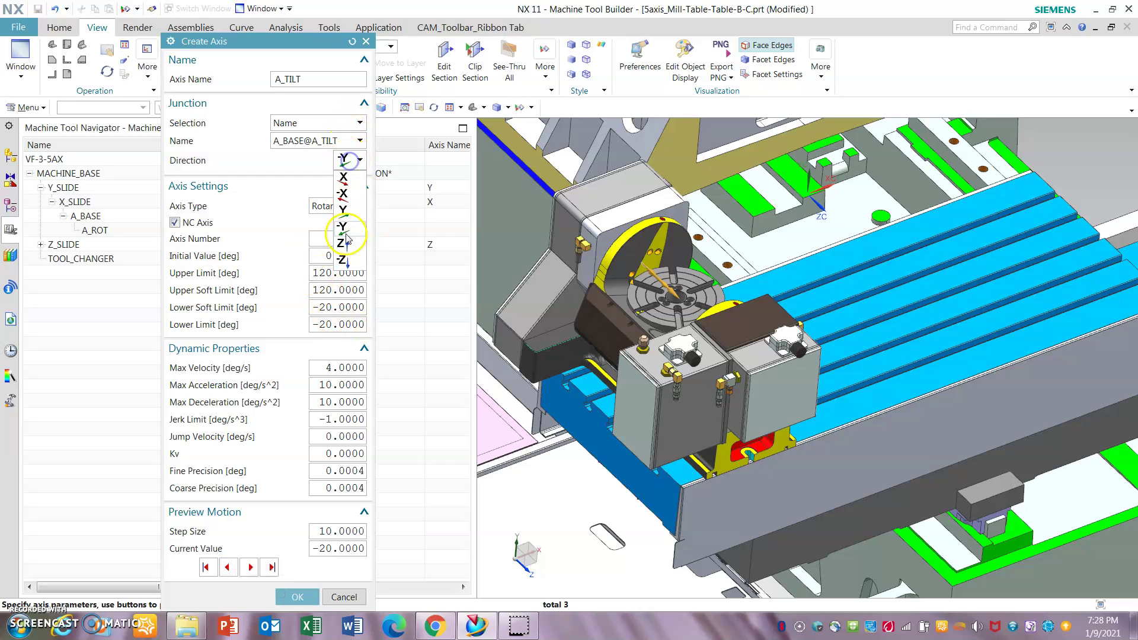
{"action": "left_click", "coordinate": [347, 348]}
{"action": "left_click", "coordinate": [250, 568]}
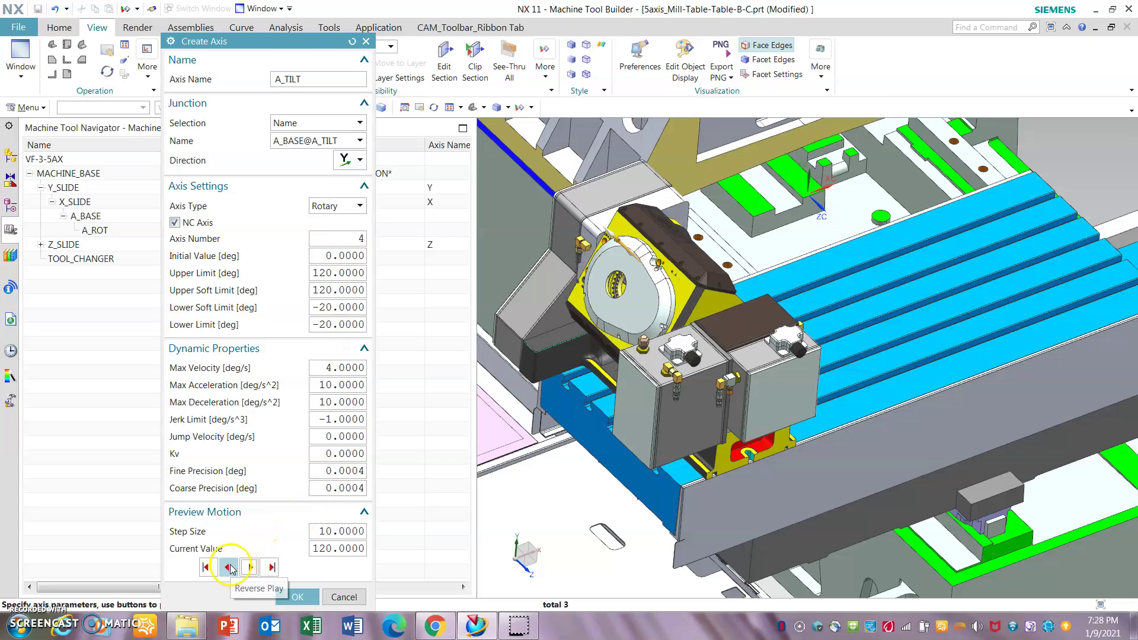
{"action": "left_click", "coordinate": [229, 567]}
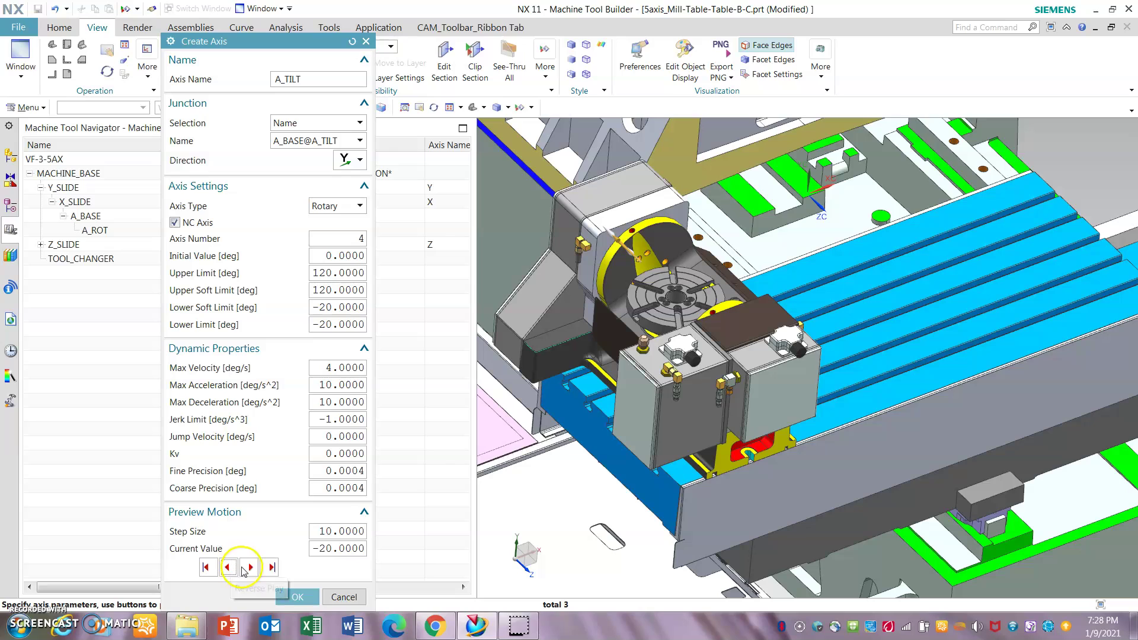
{"action": "left_click", "coordinate": [295, 598]}
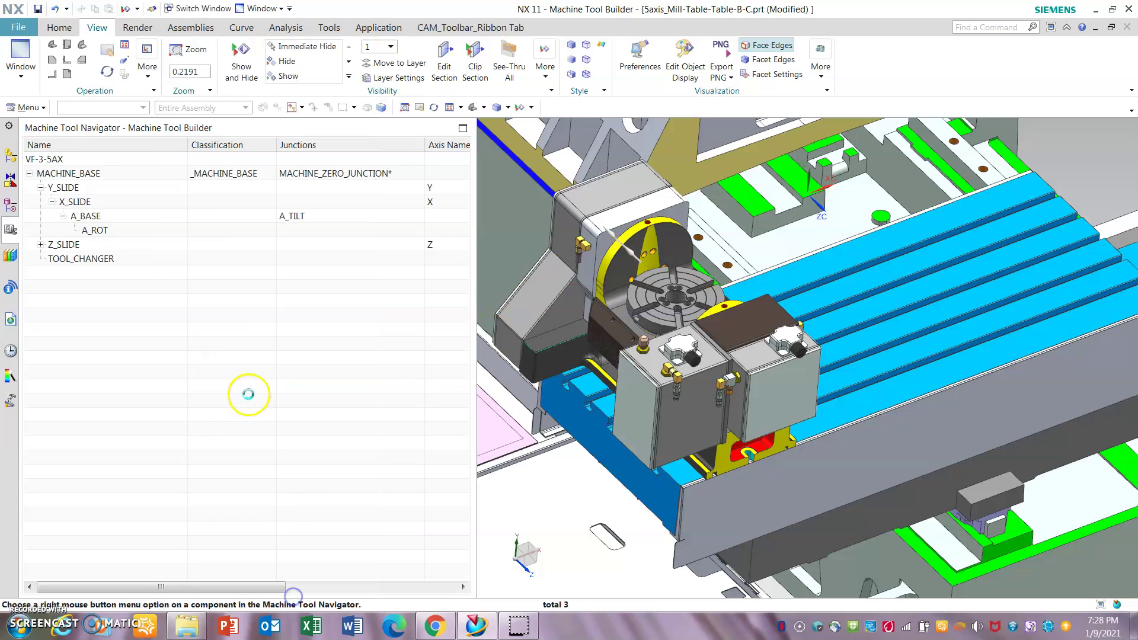
Insert a machine component named B_BASE under A_ROT with the round slotted table as its geometry.
{"action": "left_click", "coordinate": [112, 231]}
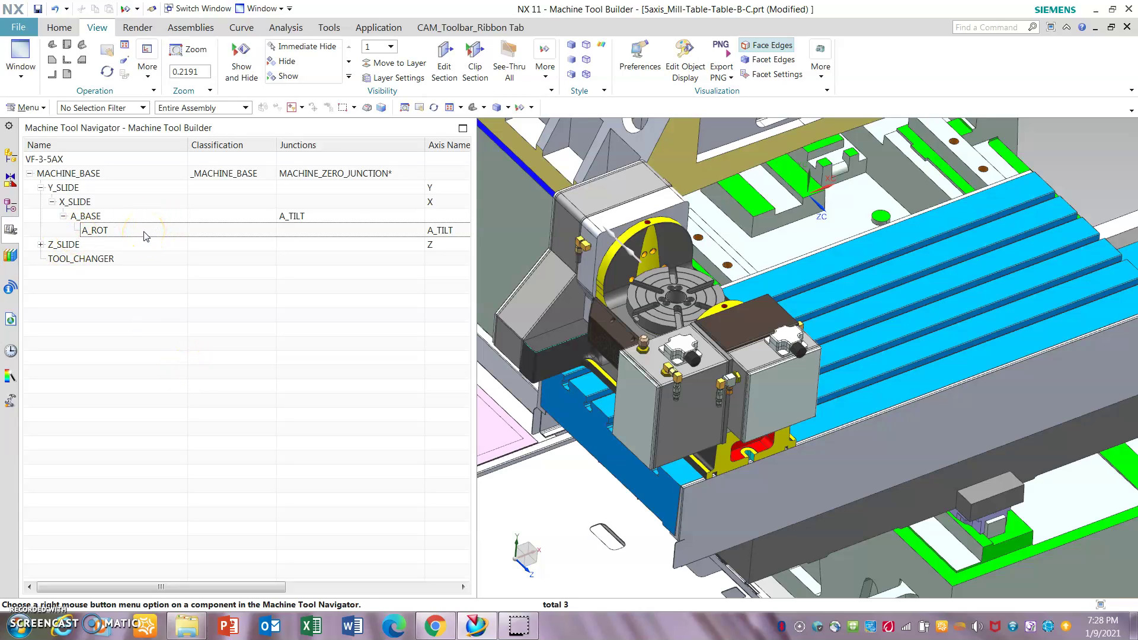
{"action": "left_click", "coordinate": [145, 232]}
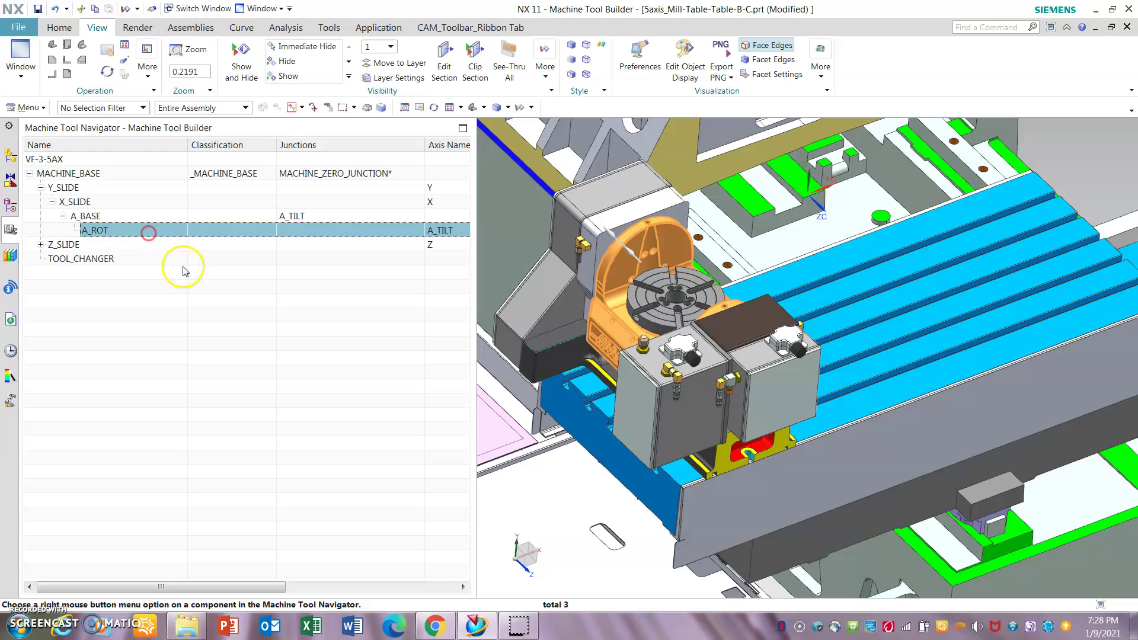
{"action": "right_click", "coordinate": [158, 233]}
{"action": "left_click", "coordinate": [269, 270]}
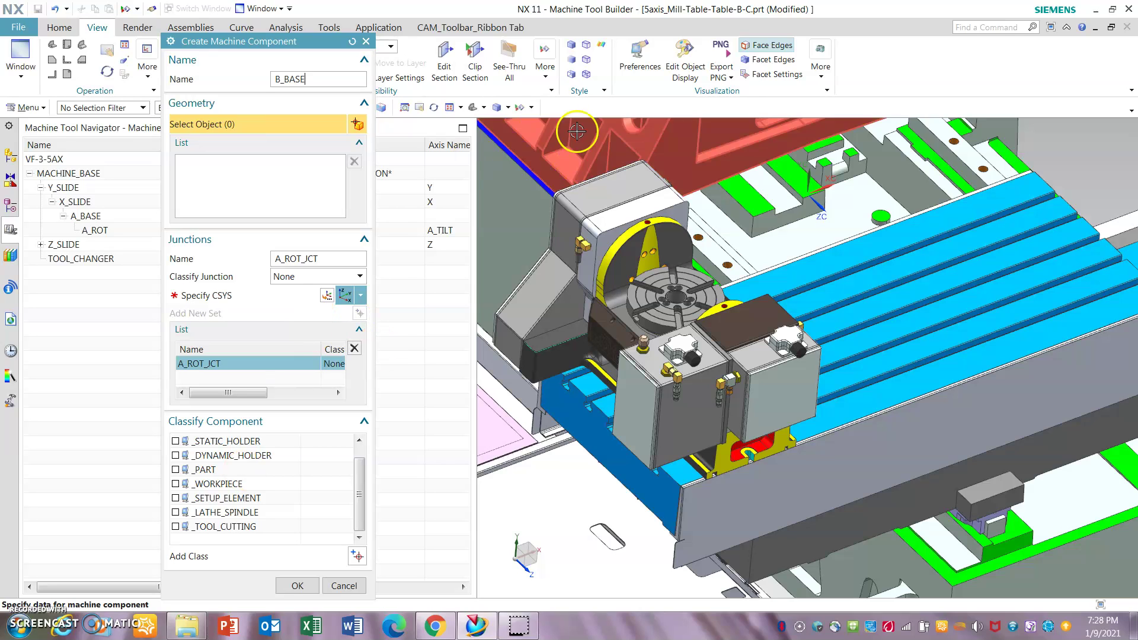
{"action": "left_click", "coordinate": [652, 279]}
{"action": "left_click", "coordinate": [242, 201]}
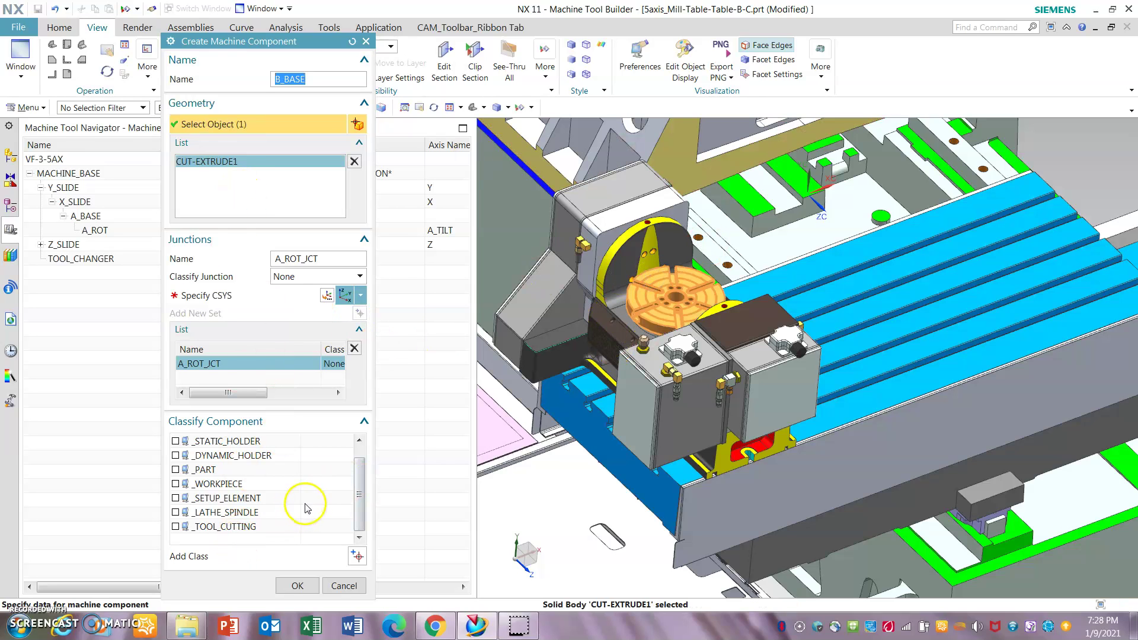
Place B_BASE's junction coordinate system at the centre of the table's bore with Z pointing up out of the table, and create the component.
{"action": "left_click", "coordinate": [255, 296]}
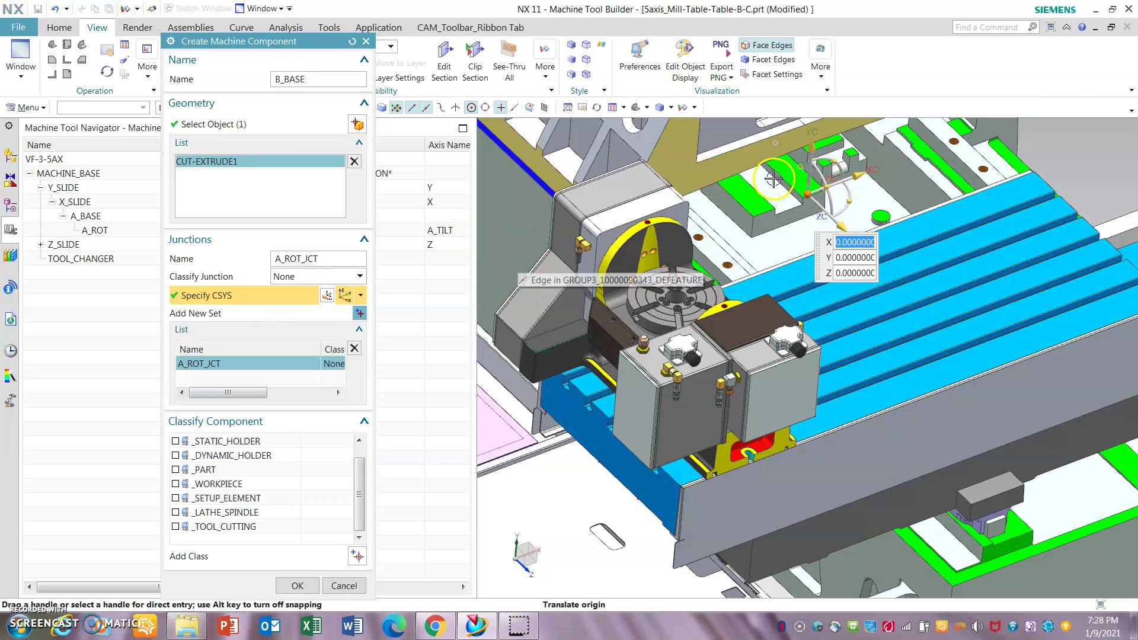
{"action": "left_click_drag", "start_coordinate": [811, 194], "coordinate": [676, 297]}
{"action": "scroll", "coordinate": [681, 284], "scroll_direction": "up", "scroll_amount": 5}
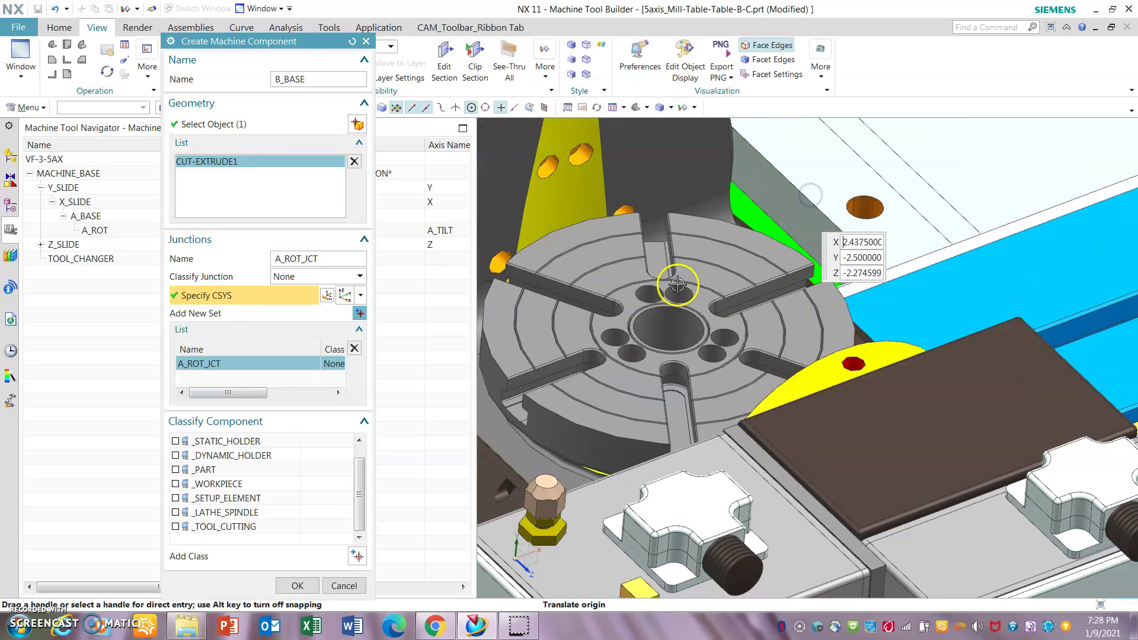
{"action": "left_click", "coordinate": [698, 319]}
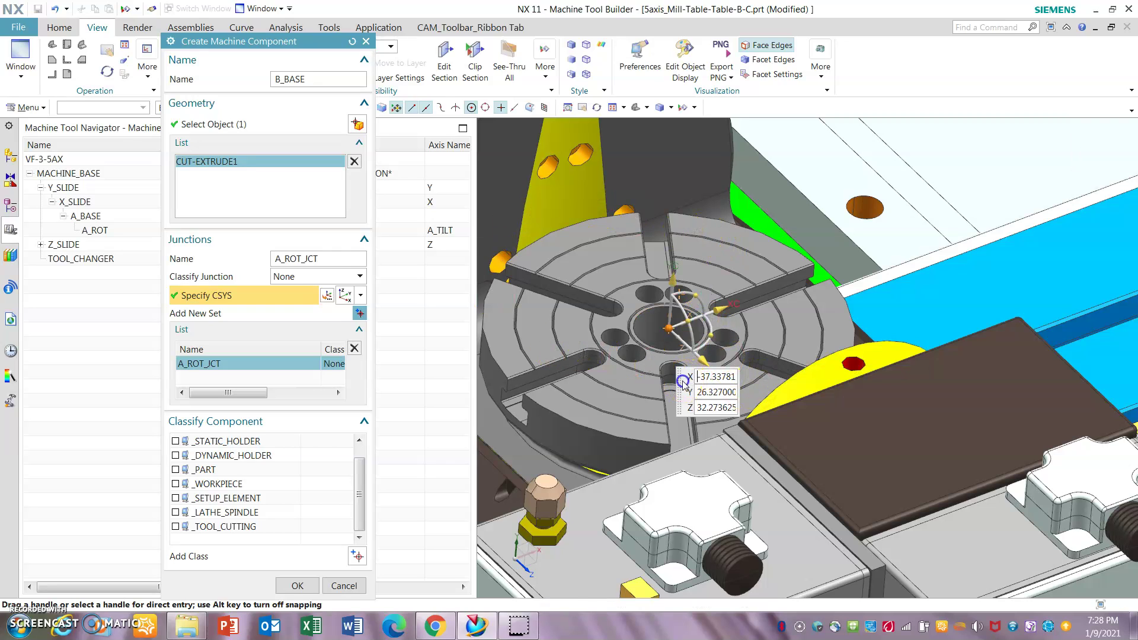
{"action": "double_click", "coordinate": [705, 365]}
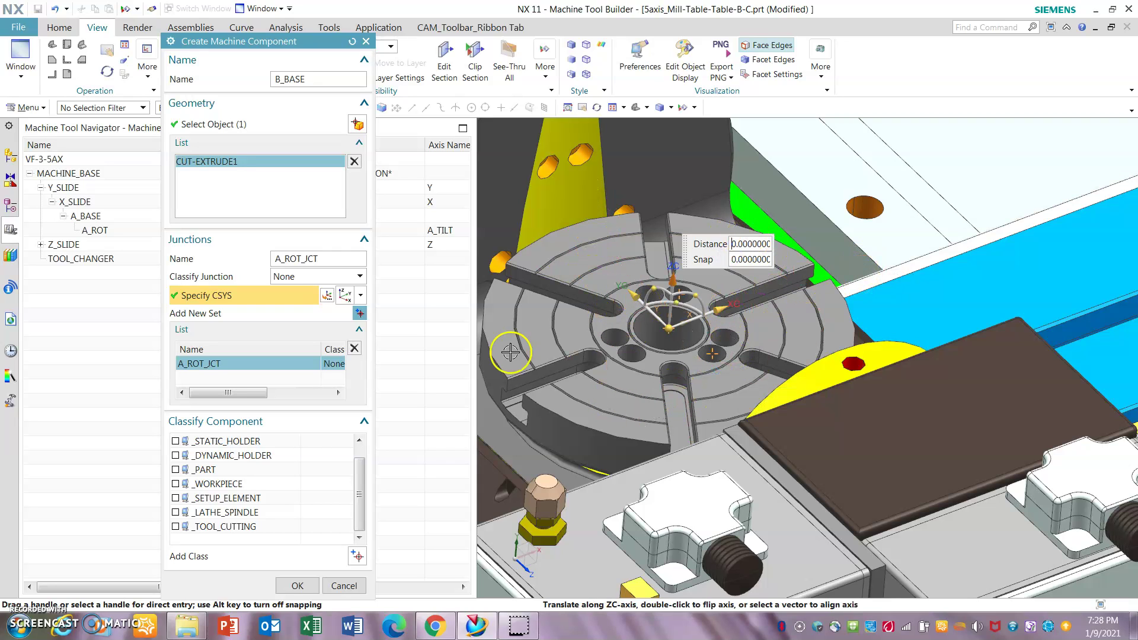
{"action": "scroll", "coordinate": [318, 504], "scroll_direction": "up", "scroll_amount": 1}
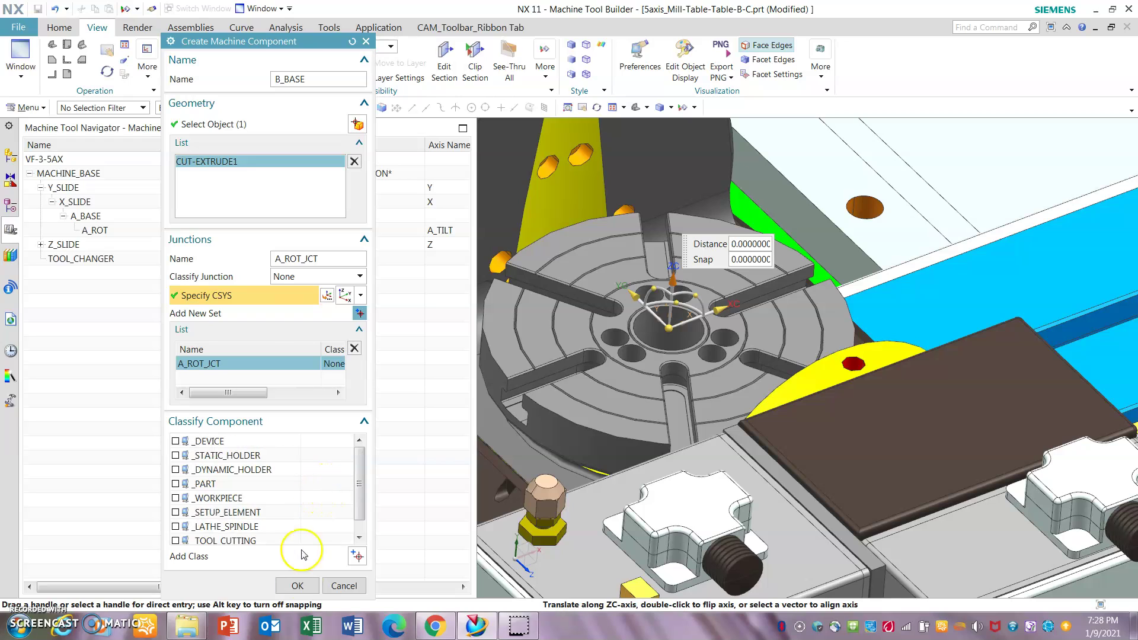
{"action": "left_click", "coordinate": [297, 587]}
Rename B_BASE's junction B_ROT_JCT.
{"action": "left_click", "coordinate": [165, 243]}
{"action": "right_click", "coordinate": [168, 245]}
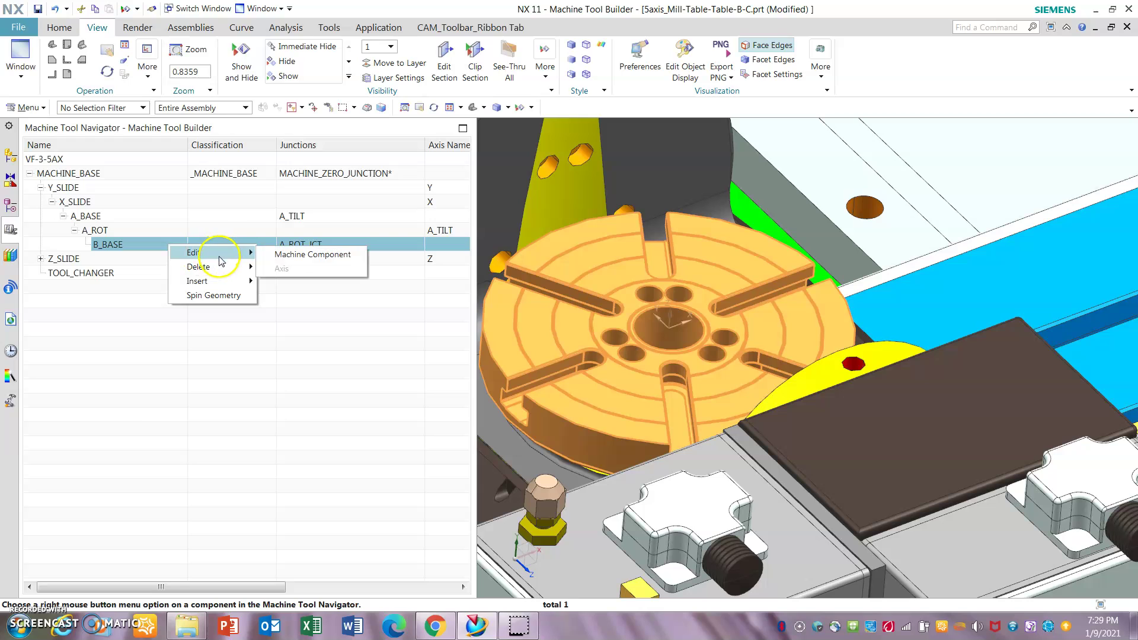
{"action": "left_click", "coordinate": [123, 301]}
{"action": "right_click", "coordinate": [127, 245]}
{"action": "mouse_move", "coordinate": [177, 252]}
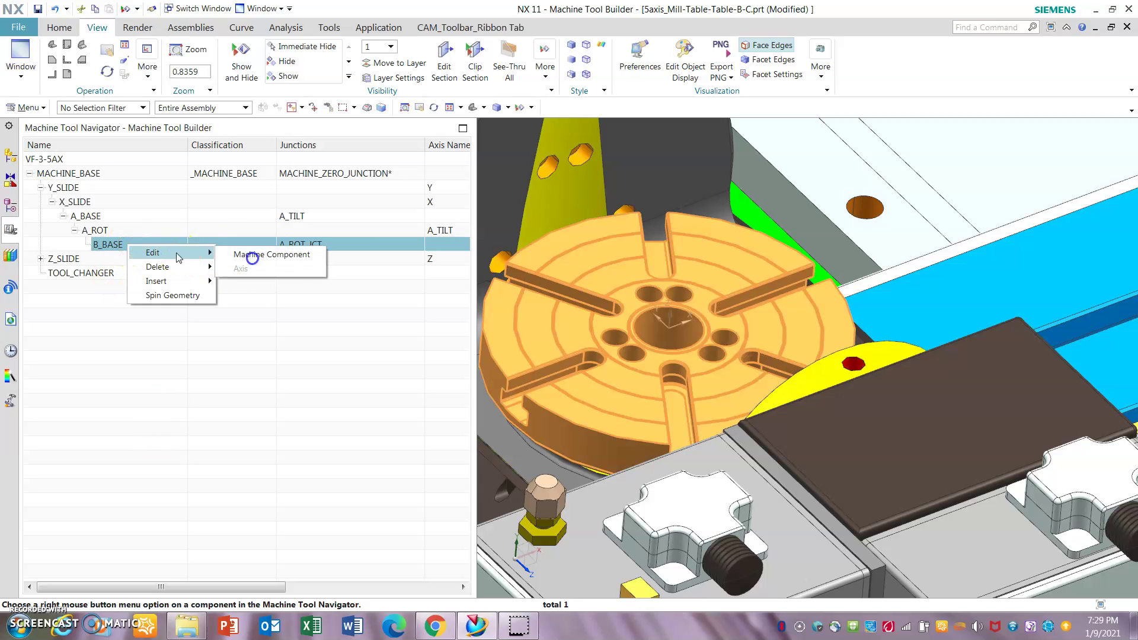
{"action": "left_click", "coordinate": [277, 265]}
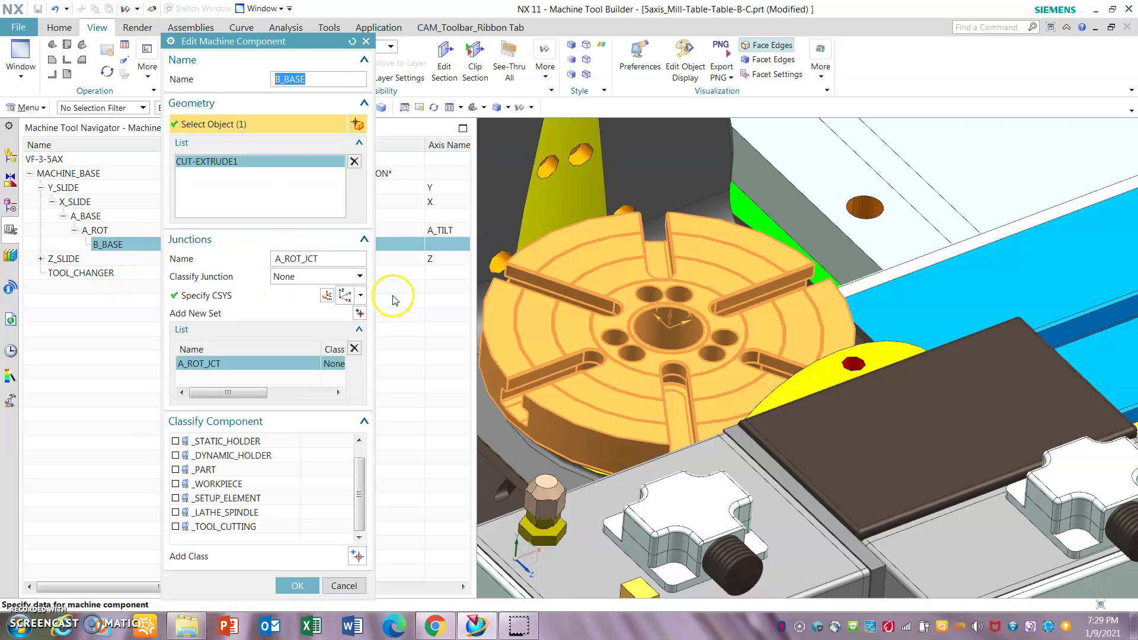
{"action": "left_click", "coordinate": [282, 259]}
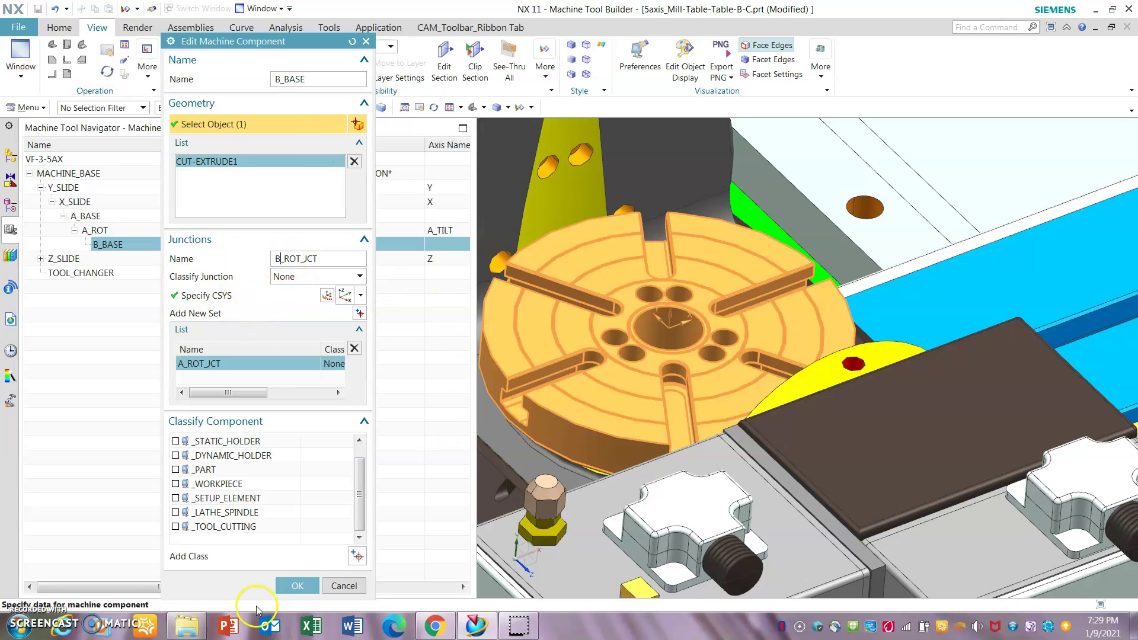
{"action": "left_click", "coordinate": [297, 586]}
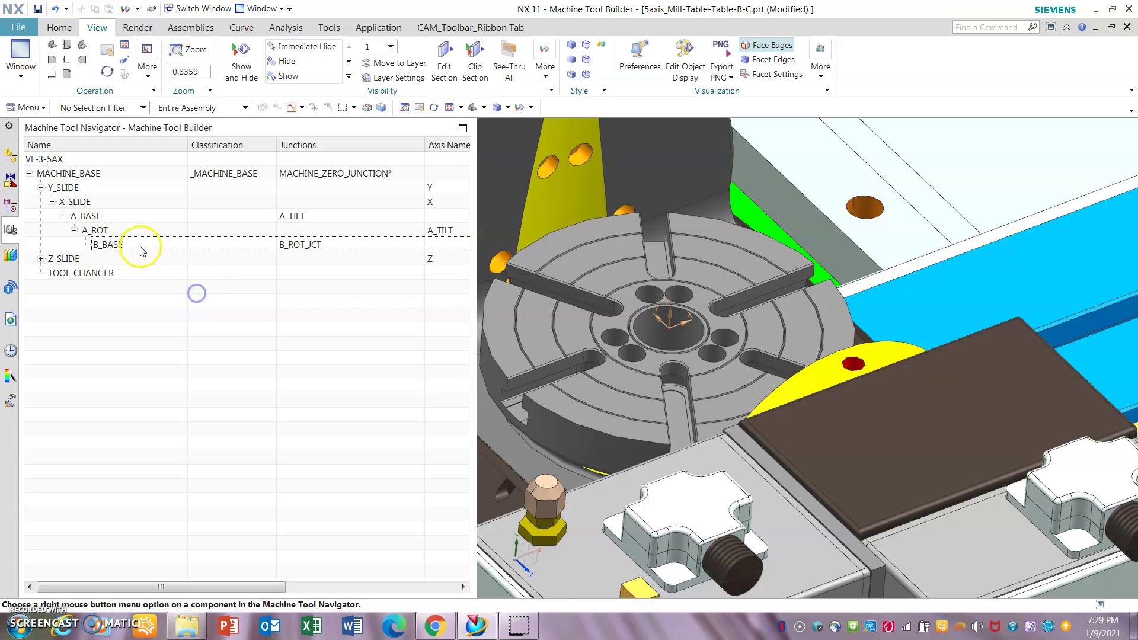
Insert a rotary NC axis named B_ROT on B_BASE, using junction B_BASE@B_ROT_JCT and the Z direction.
{"action": "right_click", "coordinate": [142, 250]}
{"action": "left_click", "coordinate": [205, 281]}
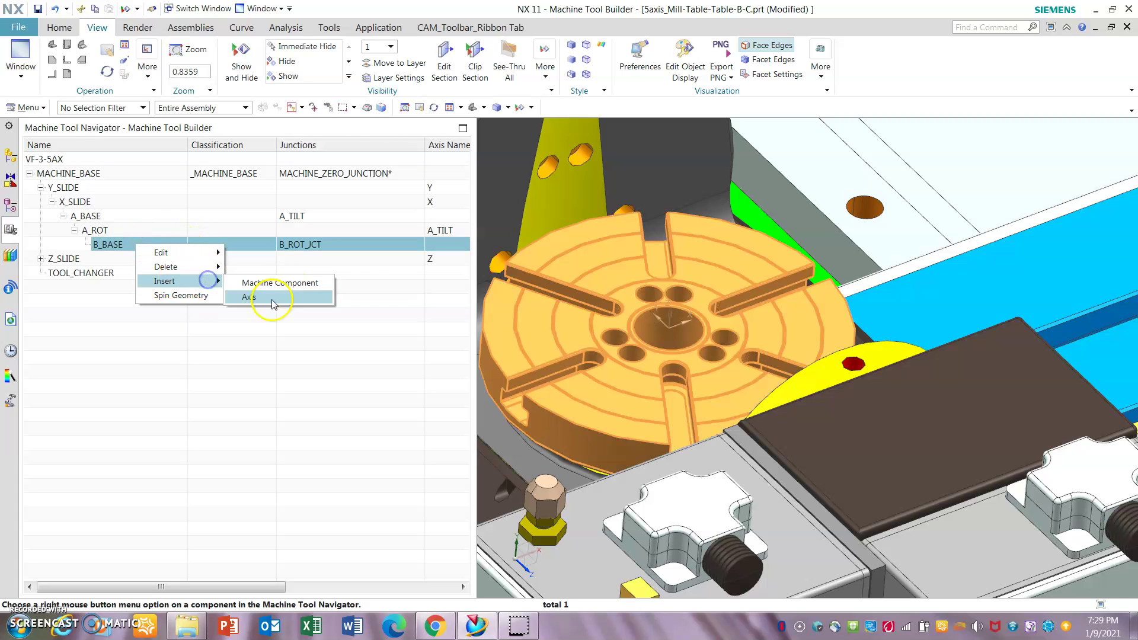
{"action": "left_click", "coordinate": [273, 304]}
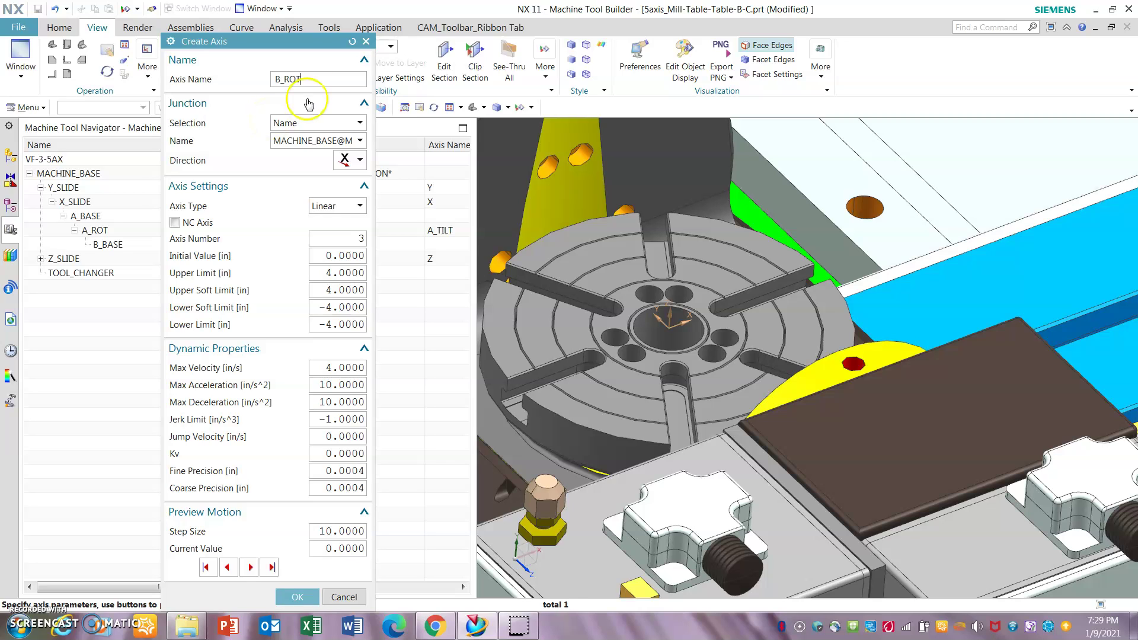
{"action": "left_click", "coordinate": [330, 140]}
{"action": "left_click", "coordinate": [338, 158]}
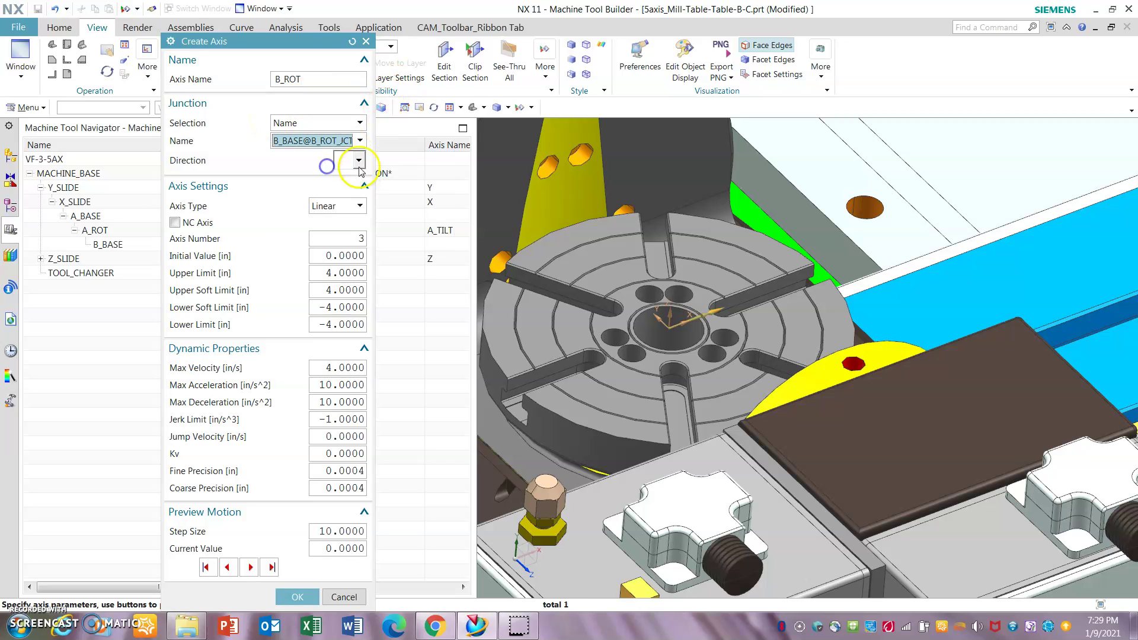
{"action": "left_click", "coordinate": [346, 161]}
{"action": "left_click", "coordinate": [344, 207]}
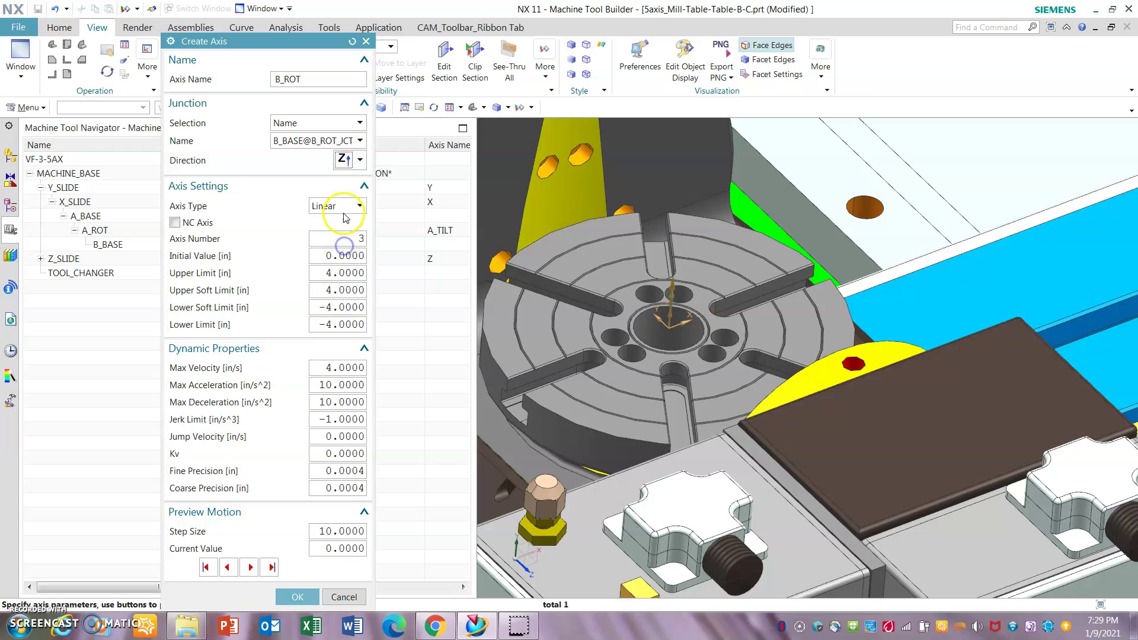
{"action": "left_click", "coordinate": [323, 235]}
{"action": "left_click", "coordinate": [174, 222]}
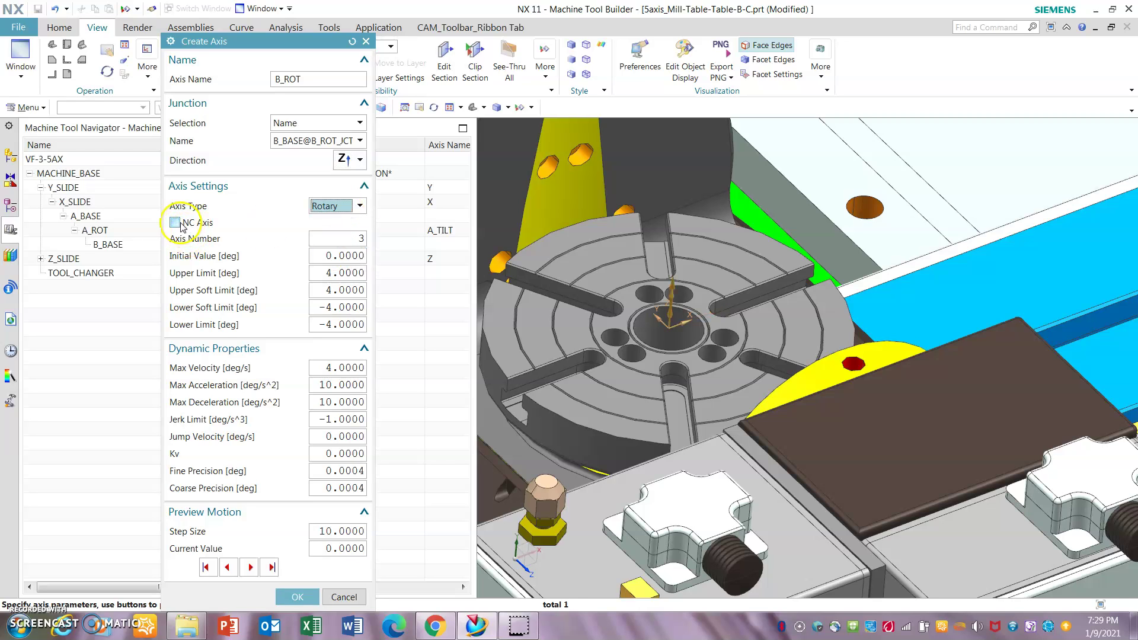
Set B_ROT's upper and upper soft limits to 360 degrees and its lower and lower soft limits to -360 degrees.
{"action": "left_click", "coordinate": [319, 272]}
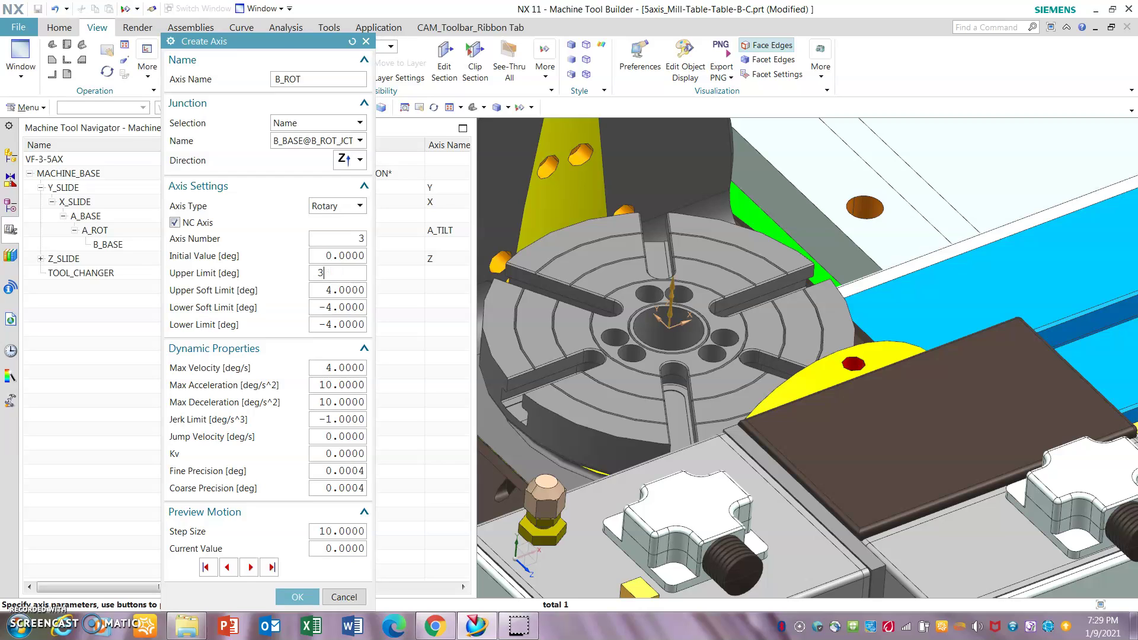
{"action": "key", "text": "Tab"}
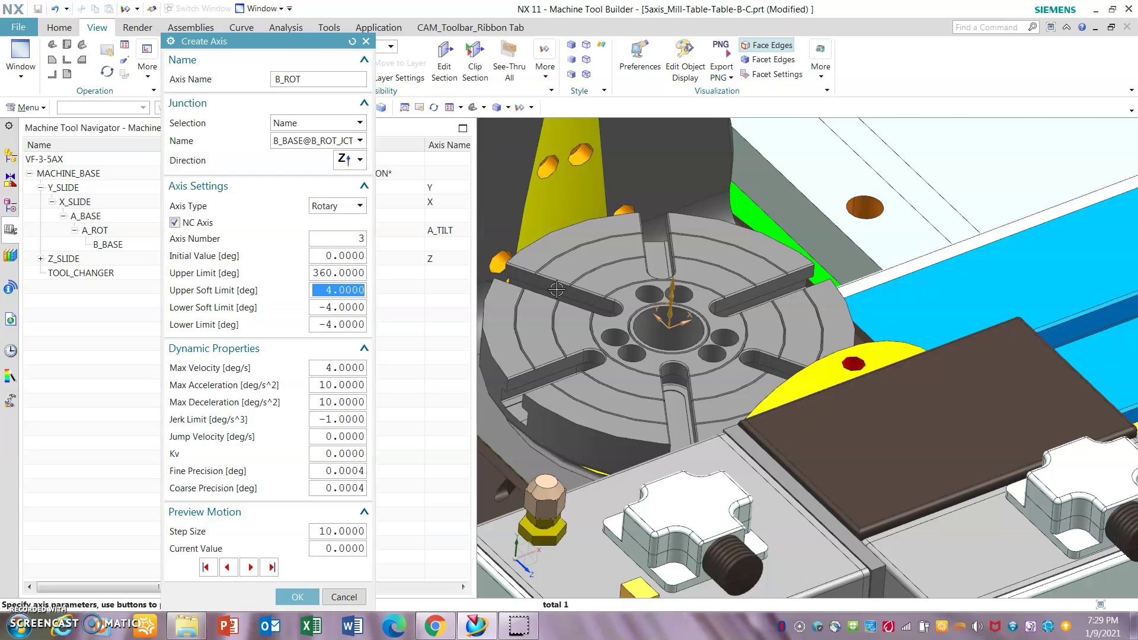
{"action": "key", "text": "Tab"}
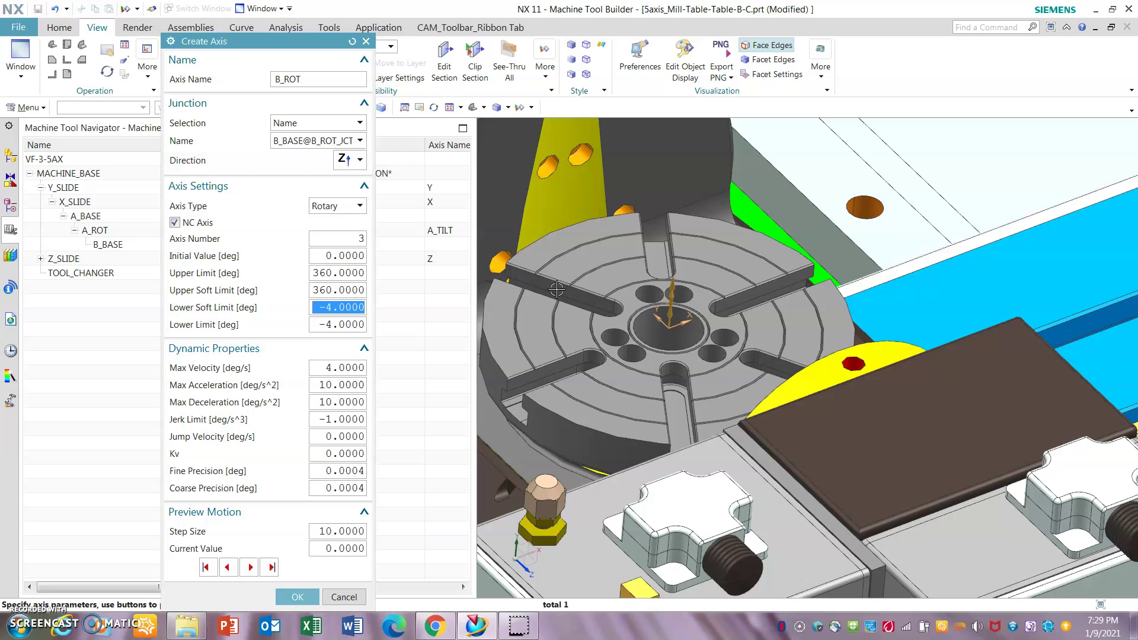
{"action": "key", "text": "Tab"}
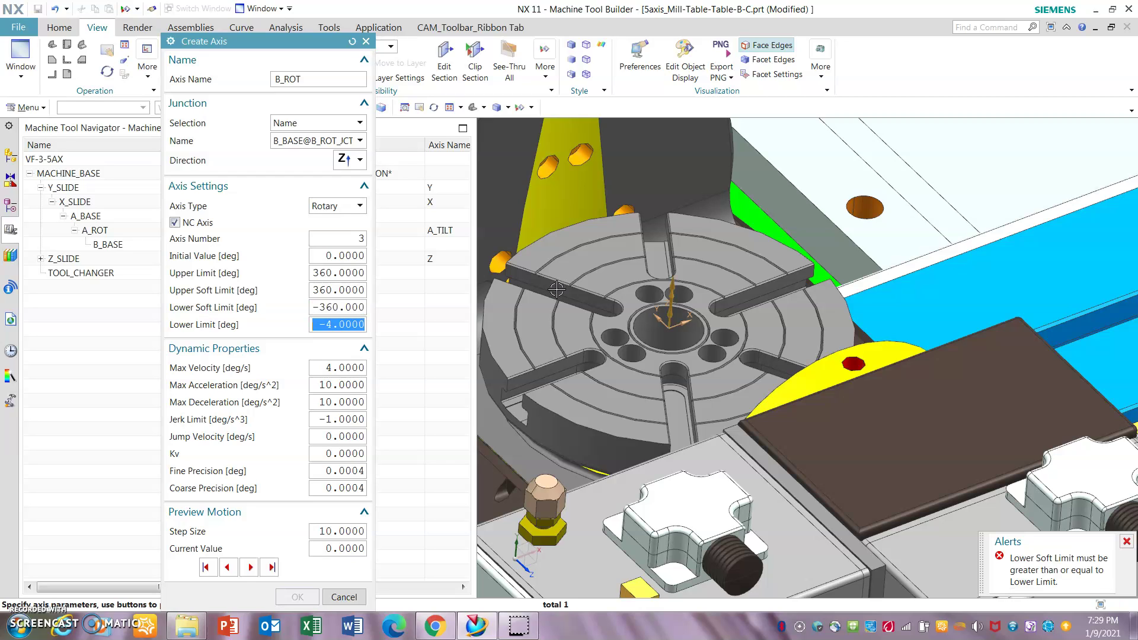
{"action": "key", "text": "Tab"}
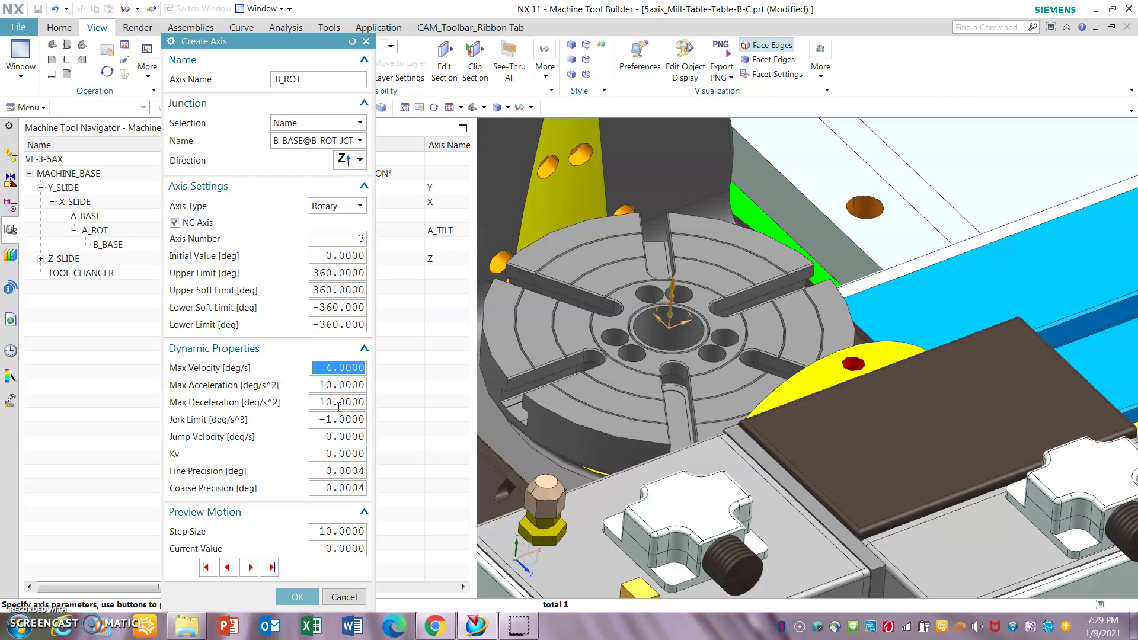
Set the maximum acceleration and deceleration to 100 deg/s^2, and create the B_ROT axis after previewing its rotation.
{"action": "key", "text": "Tab"}
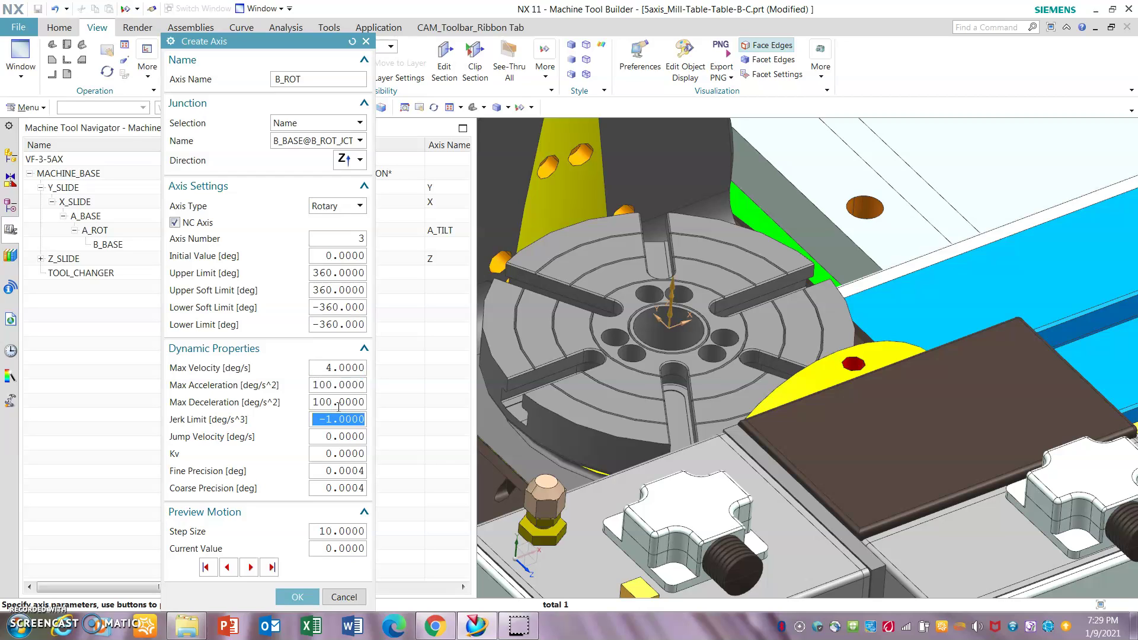
{"action": "left_click", "coordinate": [236, 570]}
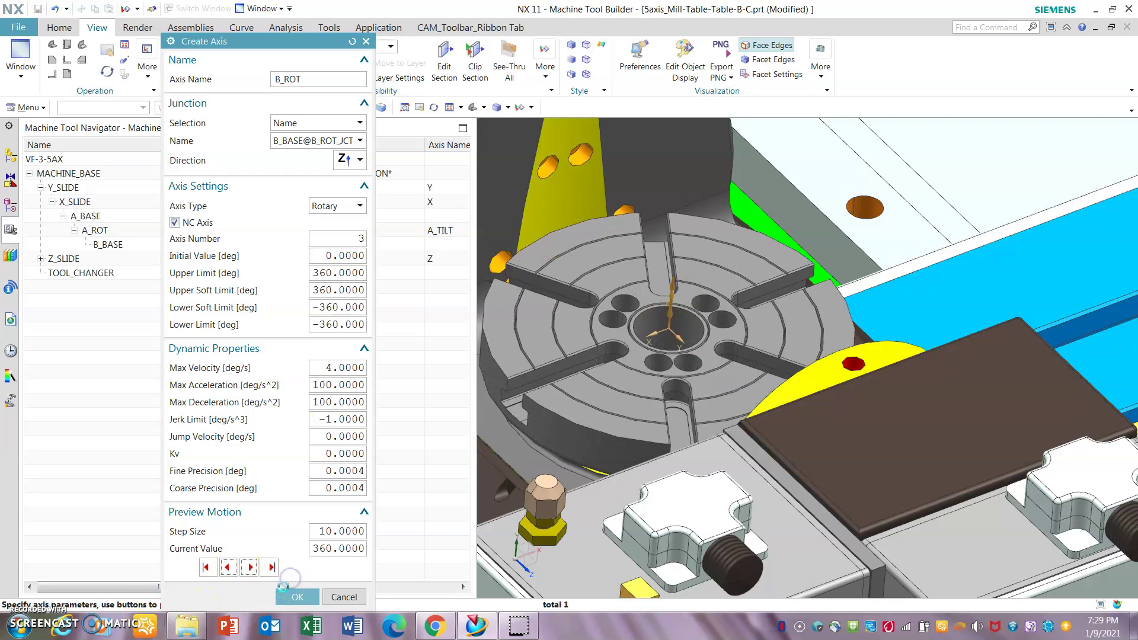
{"action": "left_click", "coordinate": [297, 597]}
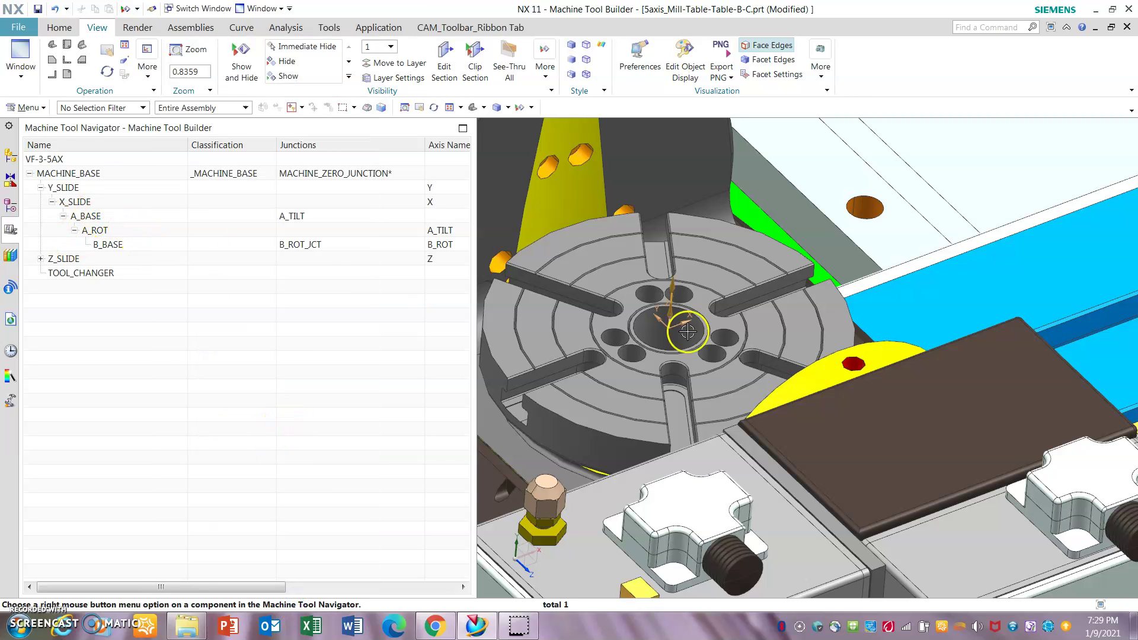
Widen the navigator to reveal the axis number column and examine the machine with its tilting table from several sides.
{"action": "scroll", "coordinate": [688, 332], "scroll_direction": "down", "scroll_amount": 4}
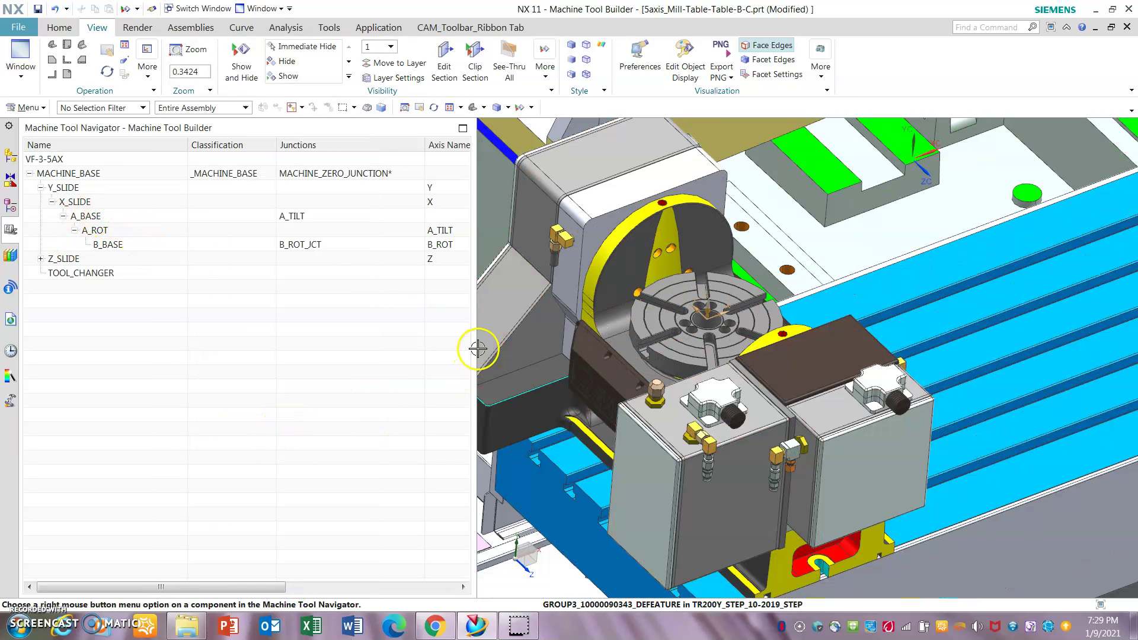
{"action": "left_click_drag", "start_coordinate": [476, 346], "coordinate": [498, 347]}
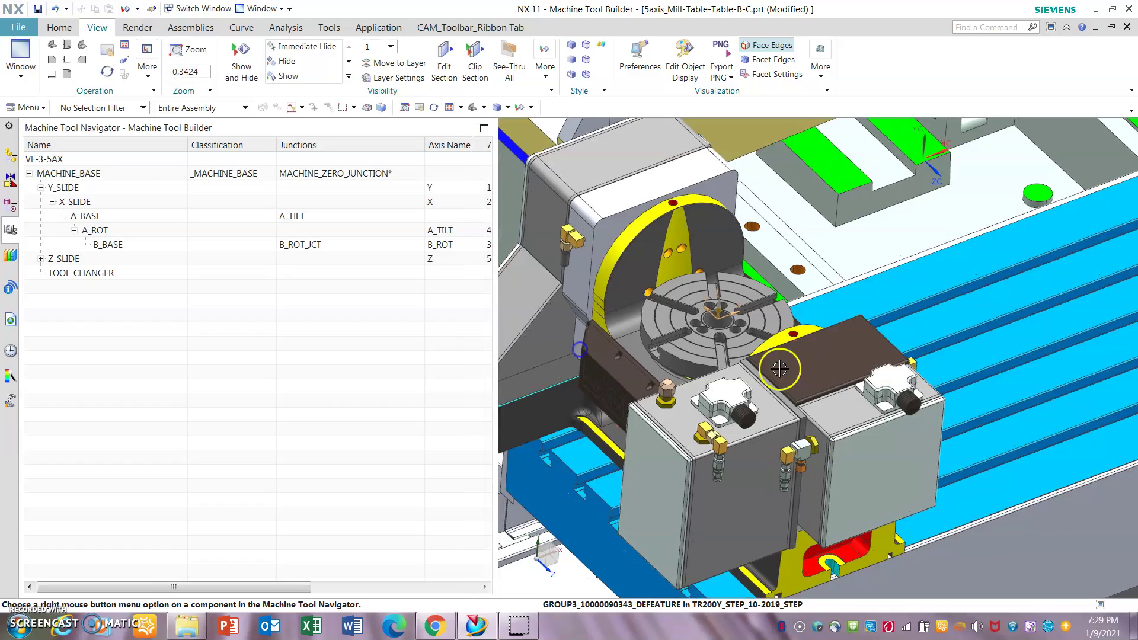
{"action": "scroll", "coordinate": [724, 350], "scroll_direction": "down", "scroll_amount": 5}
{"action": "middle_click_drag", "start_coordinate": [925, 361], "coordinate": [605, 261]}
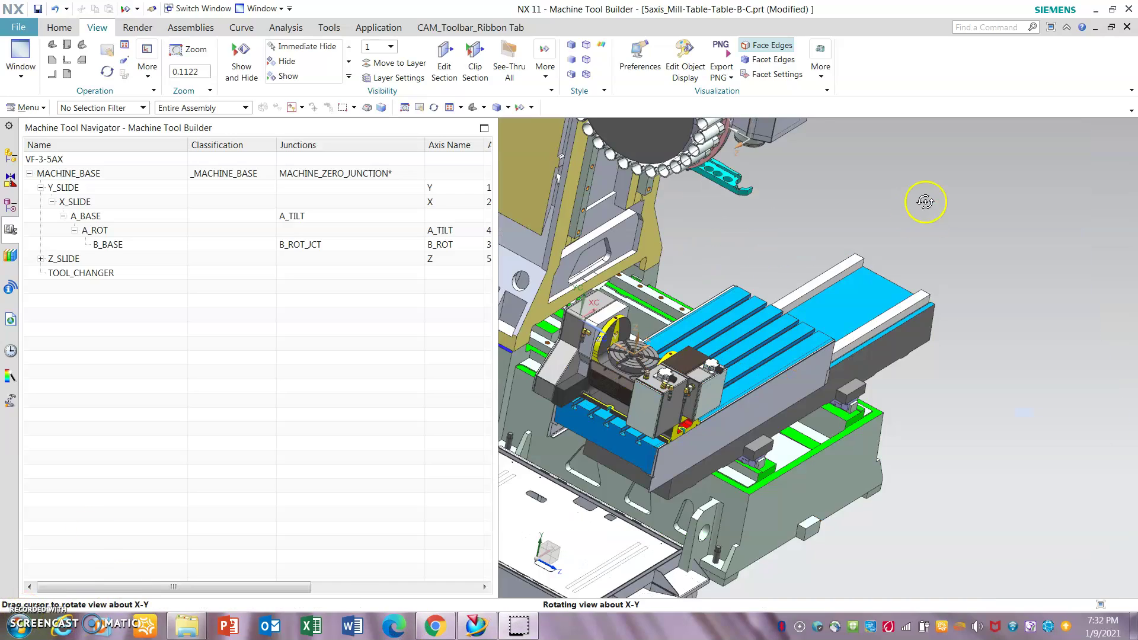
{"action": "middle_click_drag", "start_coordinate": [922, 198], "coordinate": [933, 313]}
{"action": "middle_click_drag", "start_coordinate": [1006, 367], "coordinate": [1009, 338]}
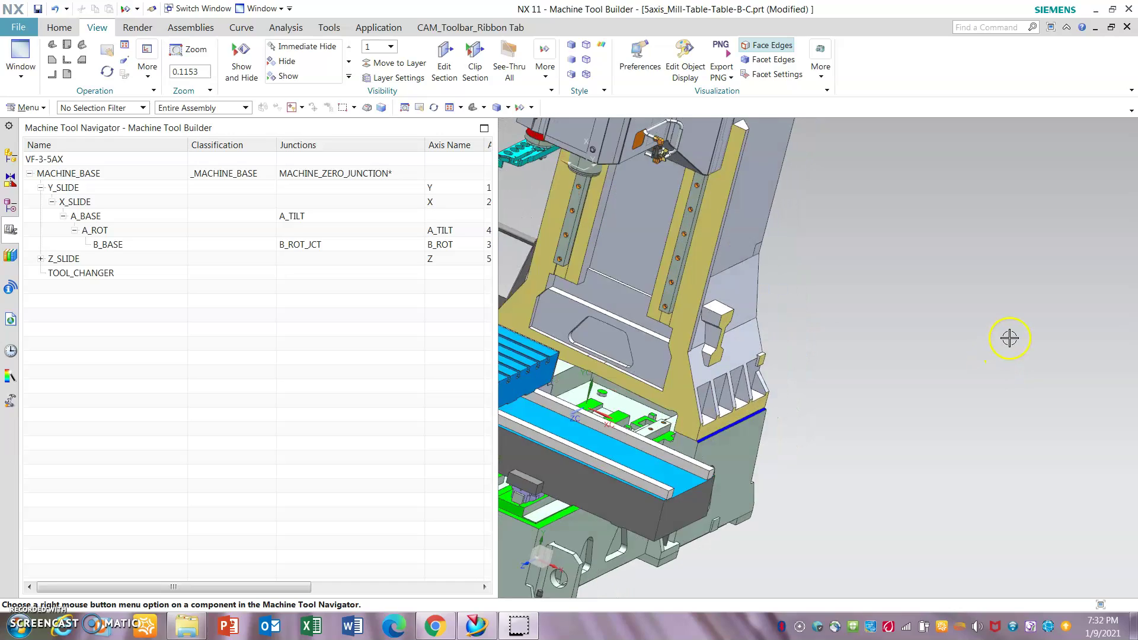
{"action": "scroll", "coordinate": [1011, 338], "scroll_direction": "down", "scroll_amount": 5}
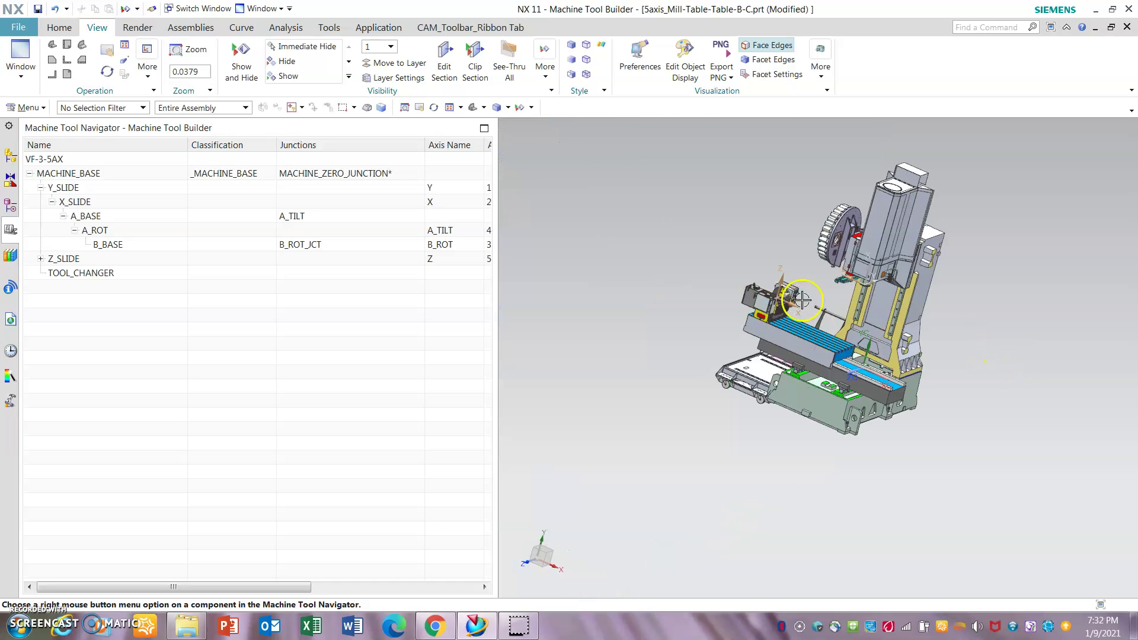
{"action": "scroll", "coordinate": [802, 301], "scroll_direction": "up", "scroll_amount": 5}
{"action": "middle_click_drag", "start_coordinate": [828, 305], "coordinate": [825, 293]}
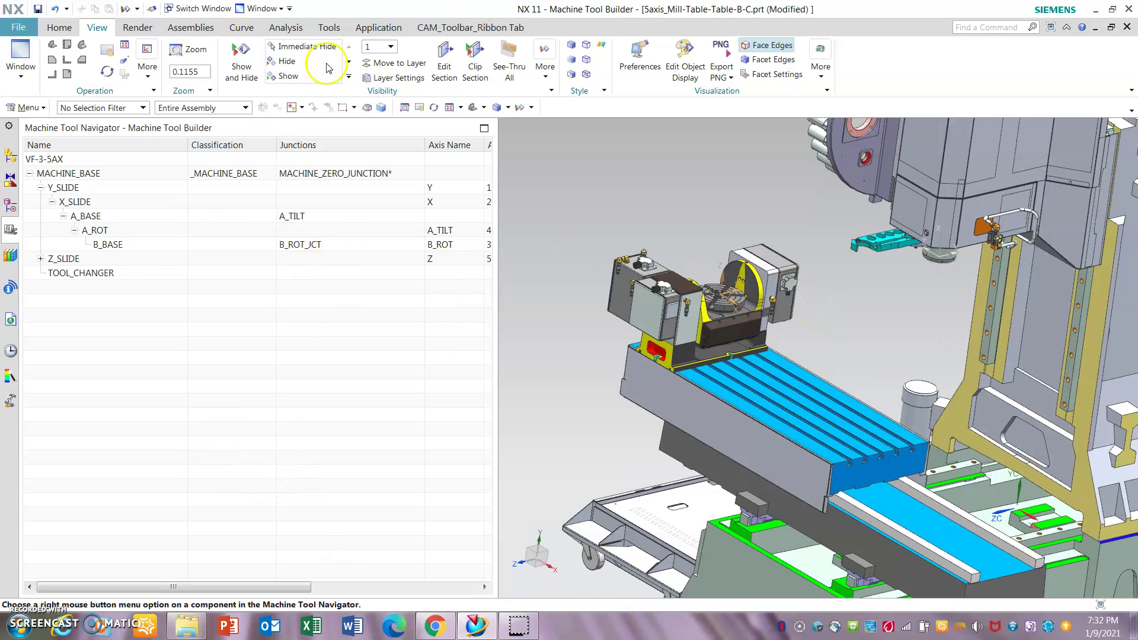
Hide all datums in the machine model.
{"action": "left_click", "coordinate": [243, 71]}
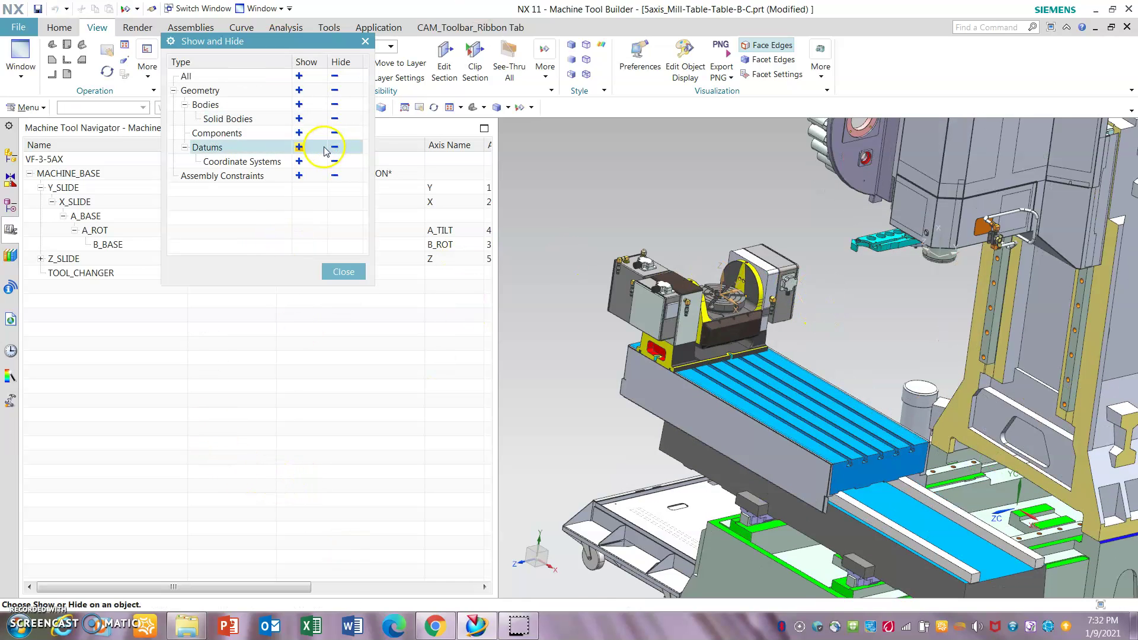
{"action": "left_click", "coordinate": [334, 147]}
{"action": "left_click", "coordinate": [343, 272]}
Preview the machine's motion by moving X to -12.12, Y to -9.24 and A_TILT to 120 degrees, and by rotating B_ROT.
{"action": "right_click", "coordinate": [166, 380]}
{"action": "left_click", "coordinate": [240, 432]}
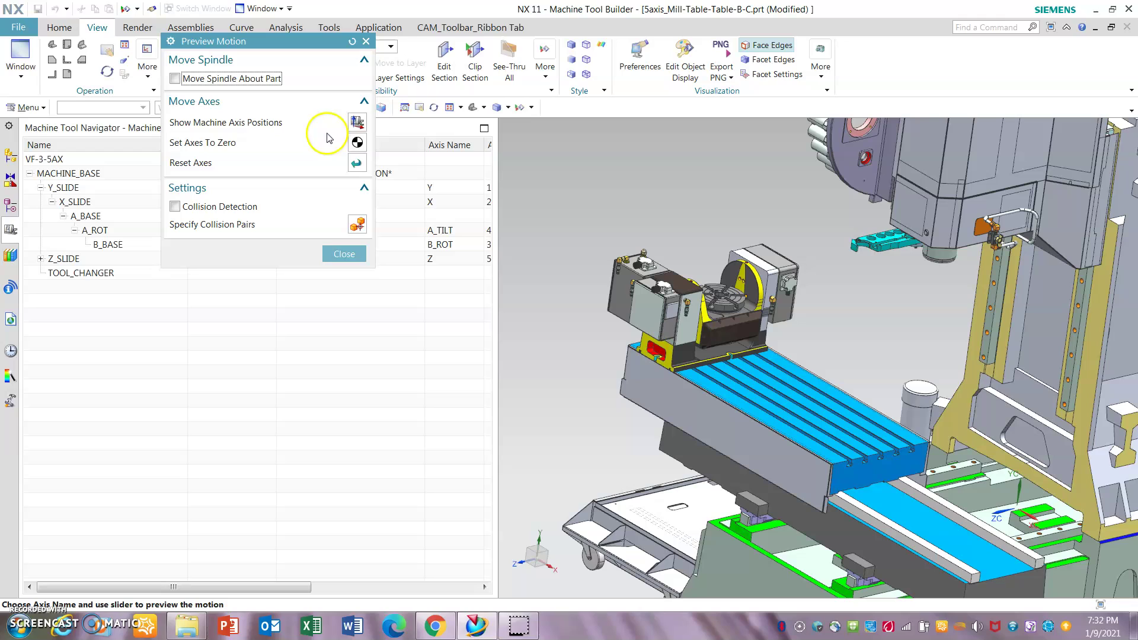
{"action": "left_click", "coordinate": [356, 123]}
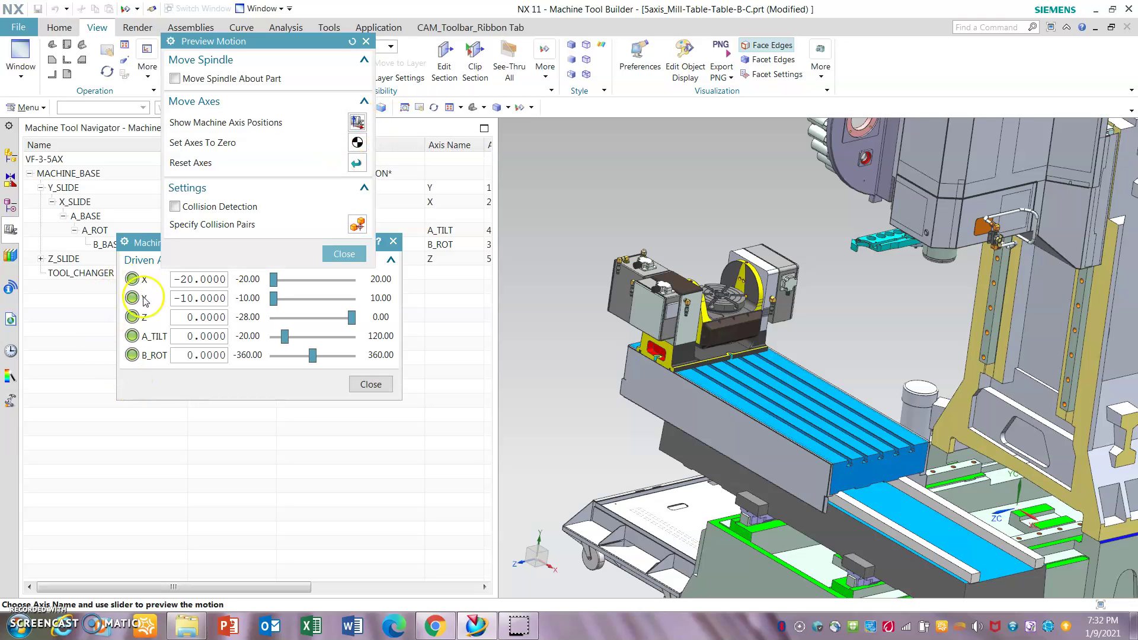
{"action": "left_click_drag", "start_coordinate": [141, 245], "coordinate": [146, 314]}
{"action": "mouse_move", "coordinate": [278, 348]}
{"action": "left_mouse_down"}
{"action": "mouse_move", "coordinate": [354, 352]}
{"action": "mouse_move", "coordinate": [294, 350]}
{"action": "mouse_move", "coordinate": [373, 368]}
{"action": "mouse_move", "coordinate": [282, 367]}
{"action": "left_mouse_up"}
{"action": "mouse_move", "coordinate": [356, 386]}
{"action": "left_mouse_down"}
{"action": "mouse_move", "coordinate": [297, 386]}
{"action": "mouse_move", "coordinate": [366, 381]}
{"action": "left_mouse_up"}
{"action": "left_click_drag", "start_coordinate": [290, 406], "coordinate": [405, 408]}
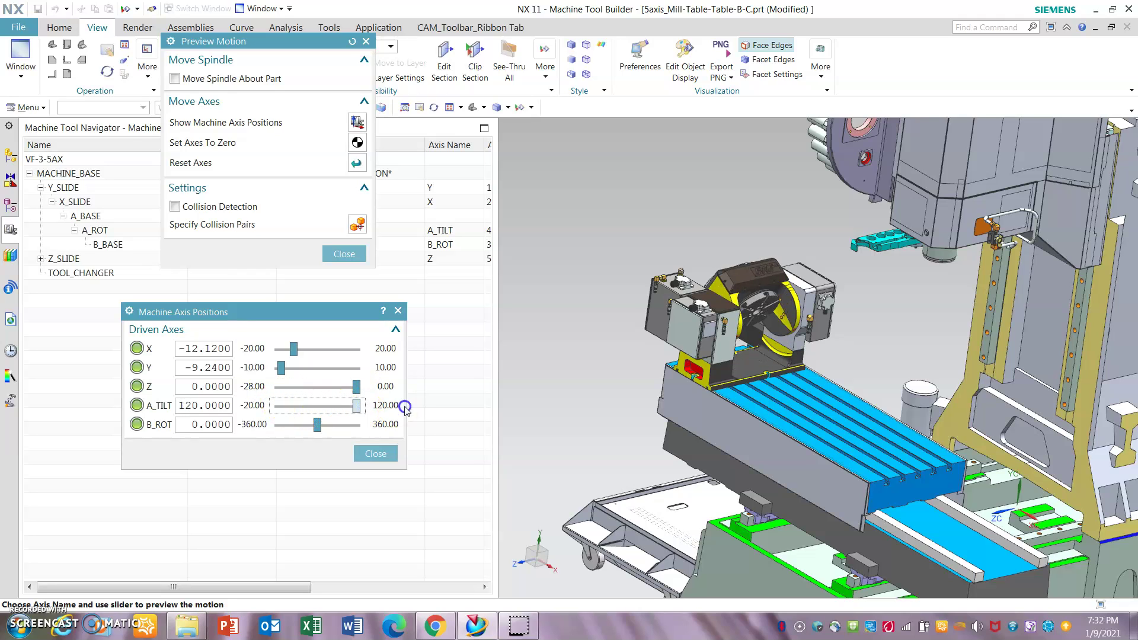
{"action": "left_click_drag", "start_coordinate": [316, 425], "coordinate": [291, 419]}
{"action": "left_click", "coordinate": [383, 453]}
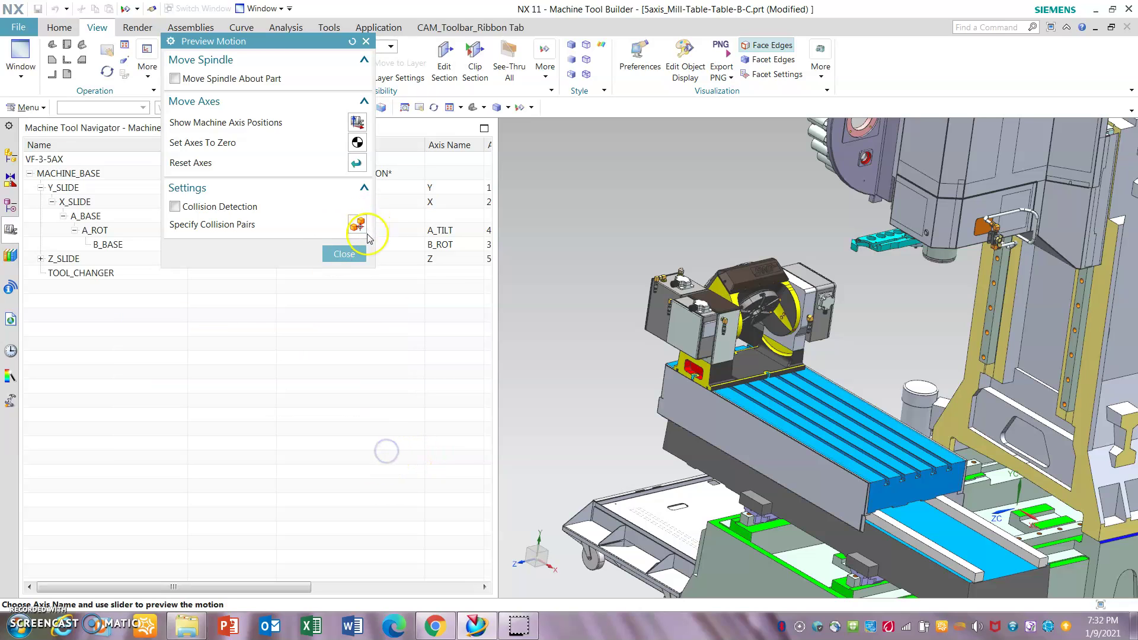
Set all machine axes to zero in the motion preview.
{"action": "middle_click_drag", "start_coordinate": [649, 272], "coordinate": [541, 261]}
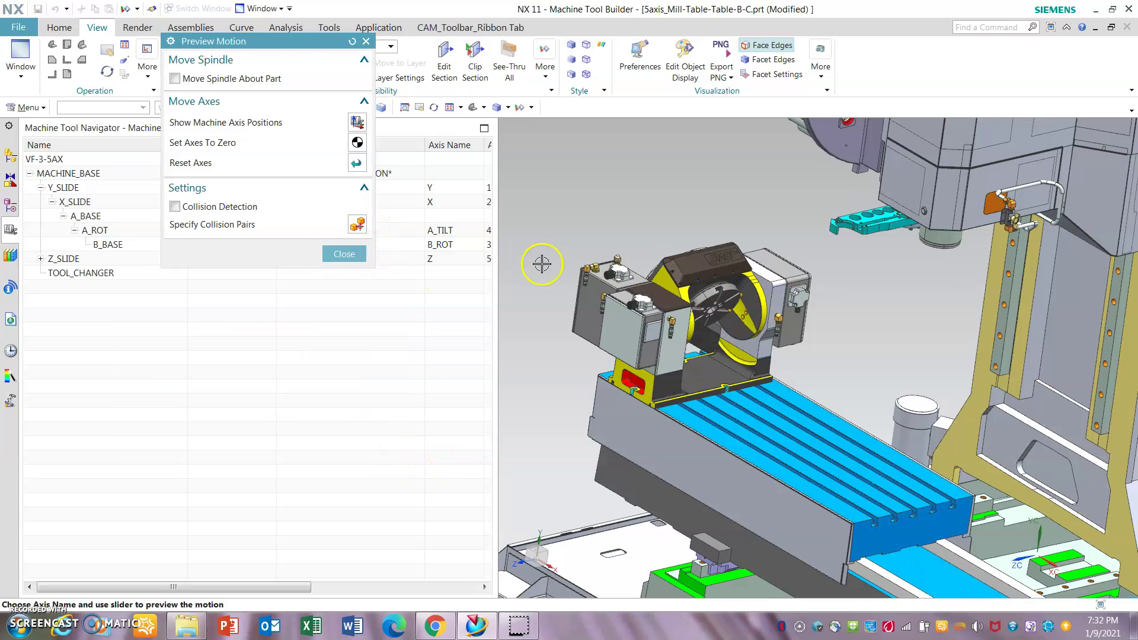
{"action": "left_click", "coordinate": [357, 143]}
{"action": "scroll", "coordinate": [531, 261], "scroll_direction": "down", "scroll_amount": 3}
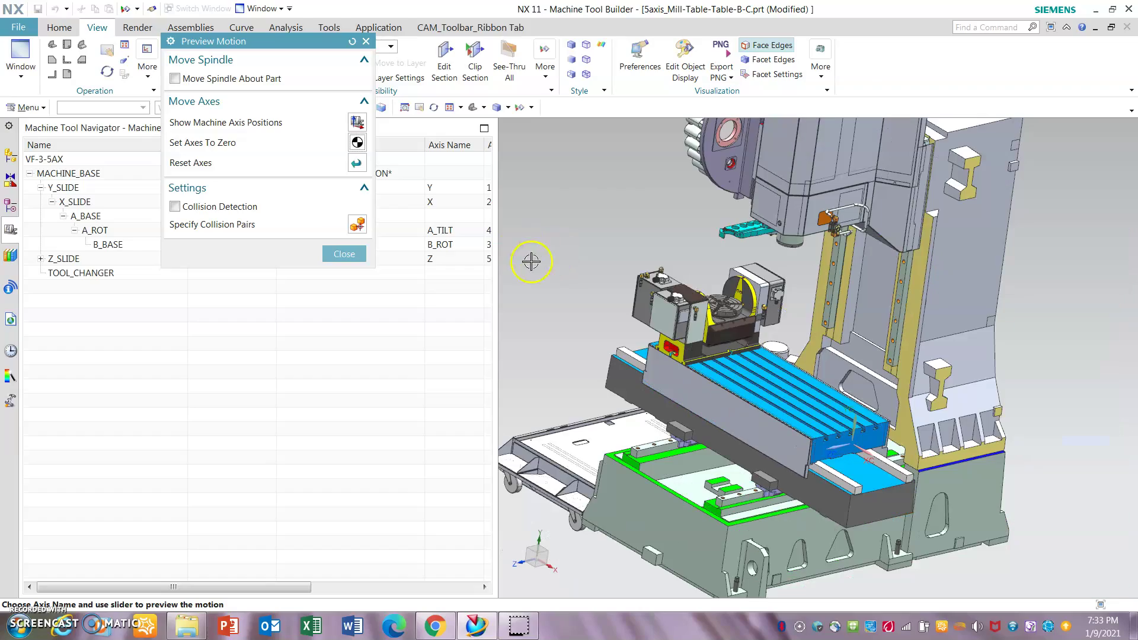
Examine the zeroed machine from several sides, checking the rotary table's position relative to the spindle and tool changer.
{"action": "middle_click_drag", "start_coordinate": [789, 264], "coordinate": [664, 240]}
{"action": "scroll", "coordinate": [663, 243], "scroll_direction": "down", "scroll_amount": 2}
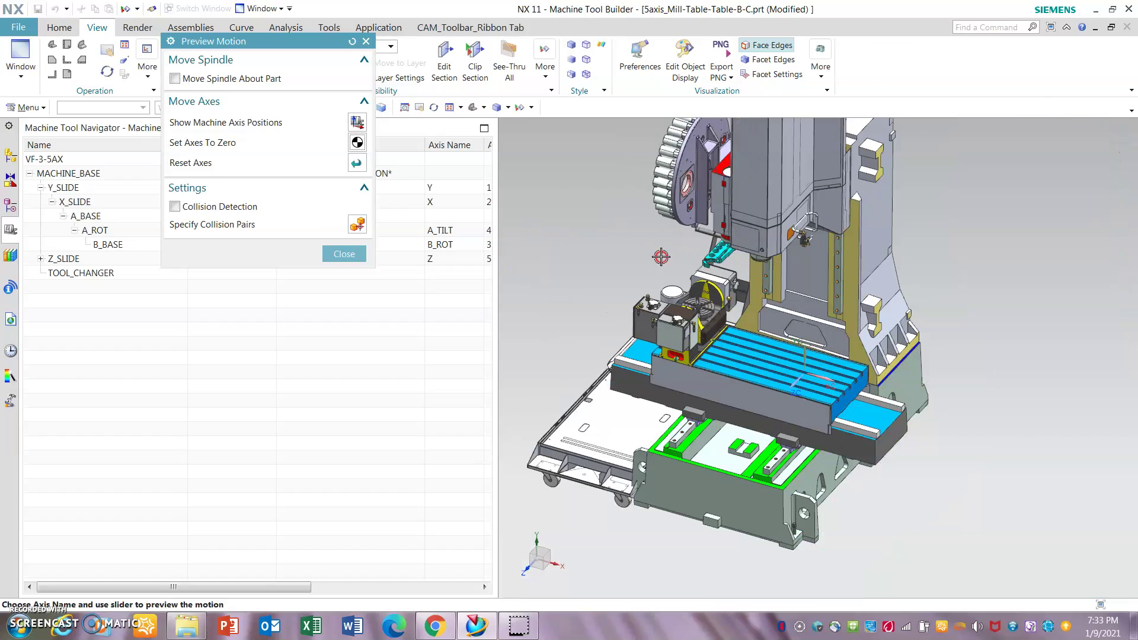
{"action": "scroll", "coordinate": [612, 273], "scroll_direction": "up", "scroll_amount": 2}
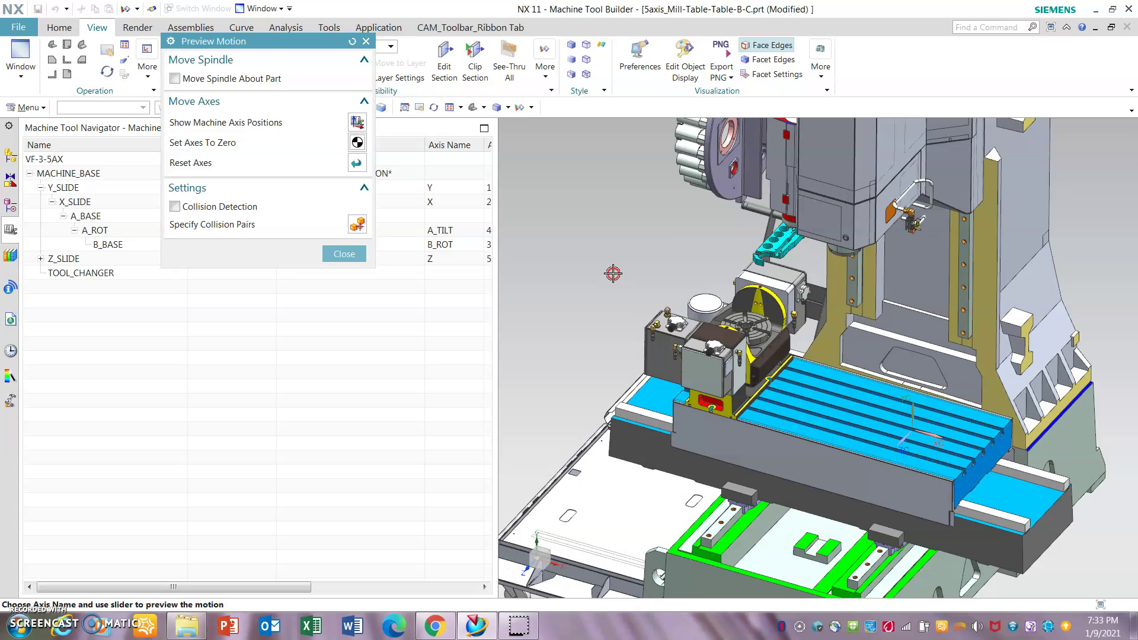
{"action": "middle_click_drag", "start_coordinate": [647, 303], "coordinate": [581, 267]}
{"action": "scroll", "coordinate": [578, 269], "scroll_direction": "down", "scroll_amount": 2}
{"action": "middle_click_drag", "start_coordinate": [581, 326], "coordinate": [857, 281]}
{"action": "scroll", "coordinate": [848, 303], "scroll_direction": "up", "scroll_amount": 3}
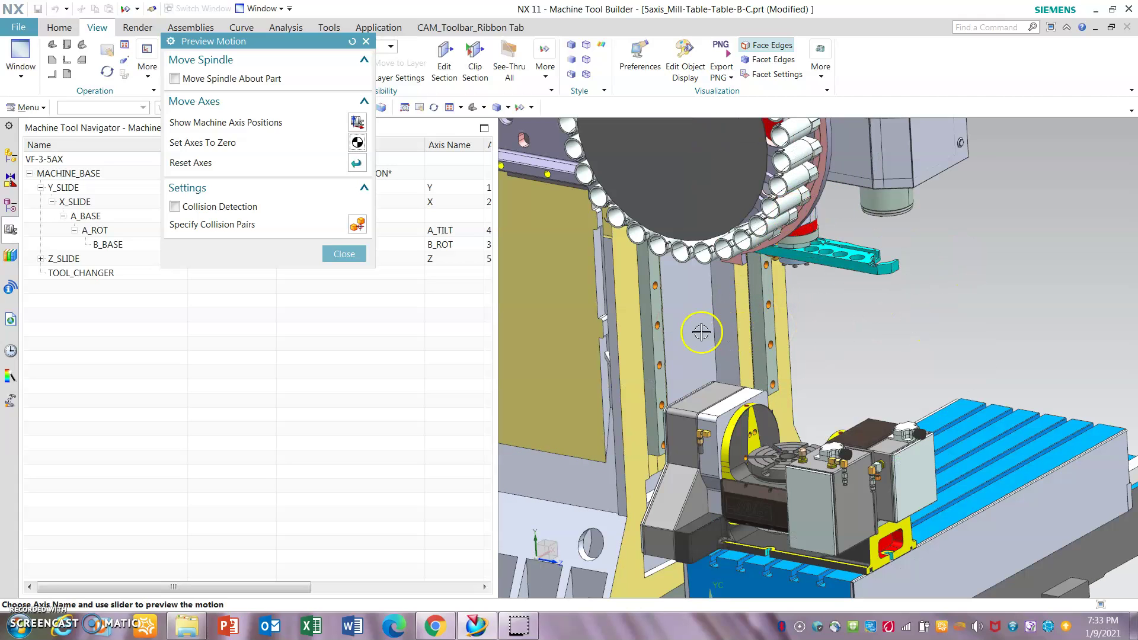
{"action": "scroll", "coordinate": [691, 351], "scroll_direction": "down", "scroll_amount": 3}
{"action": "middle_click_drag", "start_coordinate": [837, 332], "coordinate": [818, 300]}
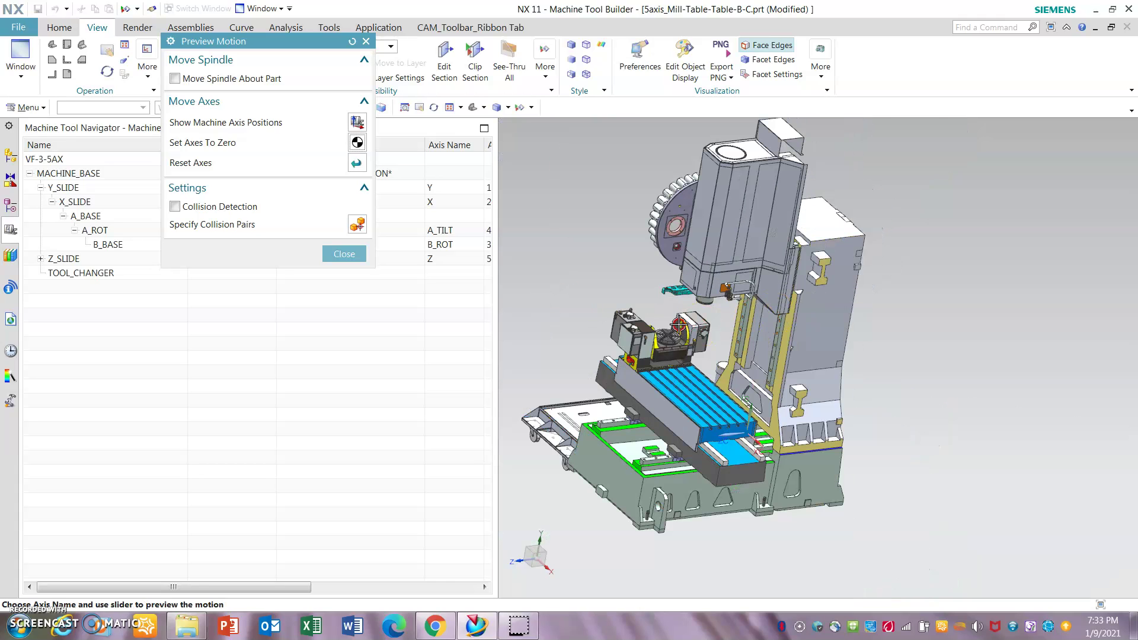
Preview the Z axis travel from the machine's zero position down to -27.15, and close the motion preview.
{"action": "left_click", "coordinate": [356, 145]}
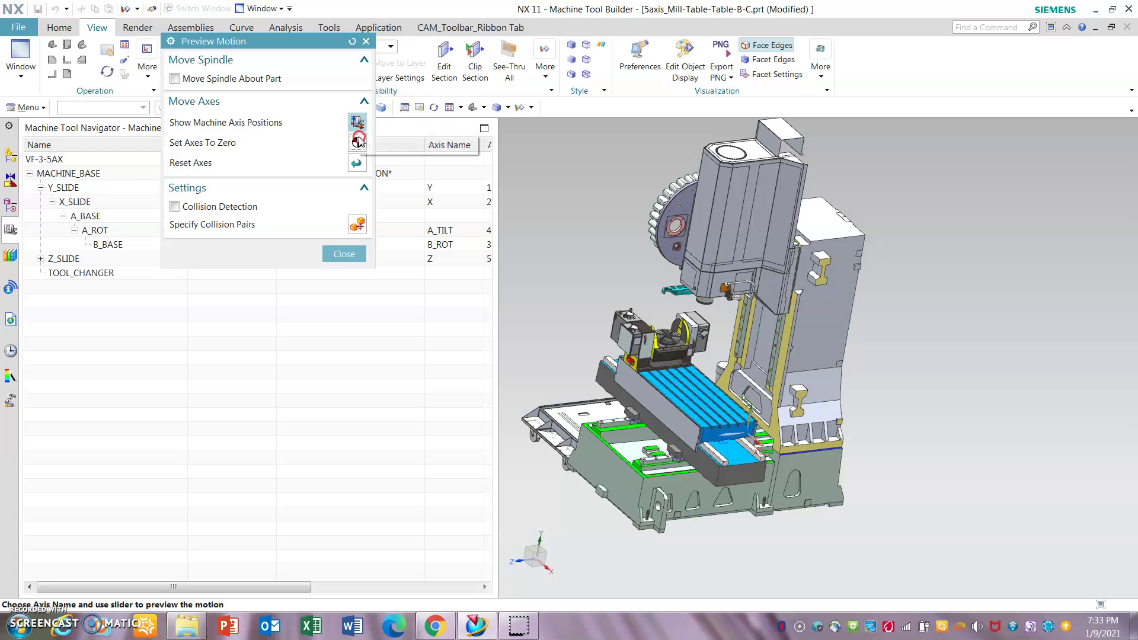
{"action": "left_click", "coordinate": [357, 143]}
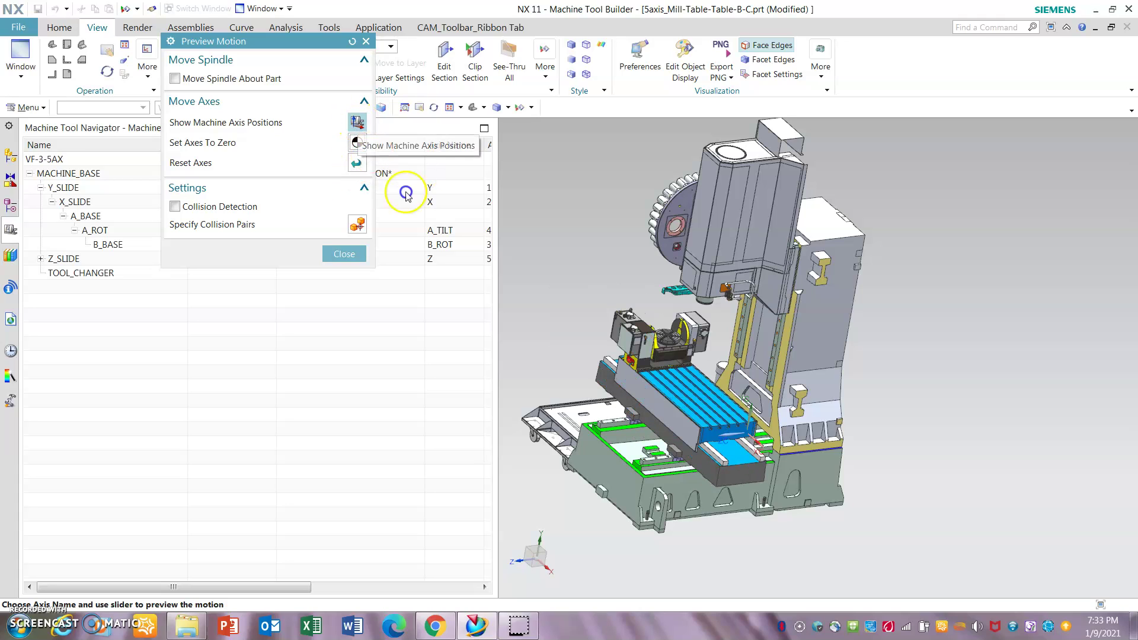
{"action": "left_click", "coordinate": [357, 122]}
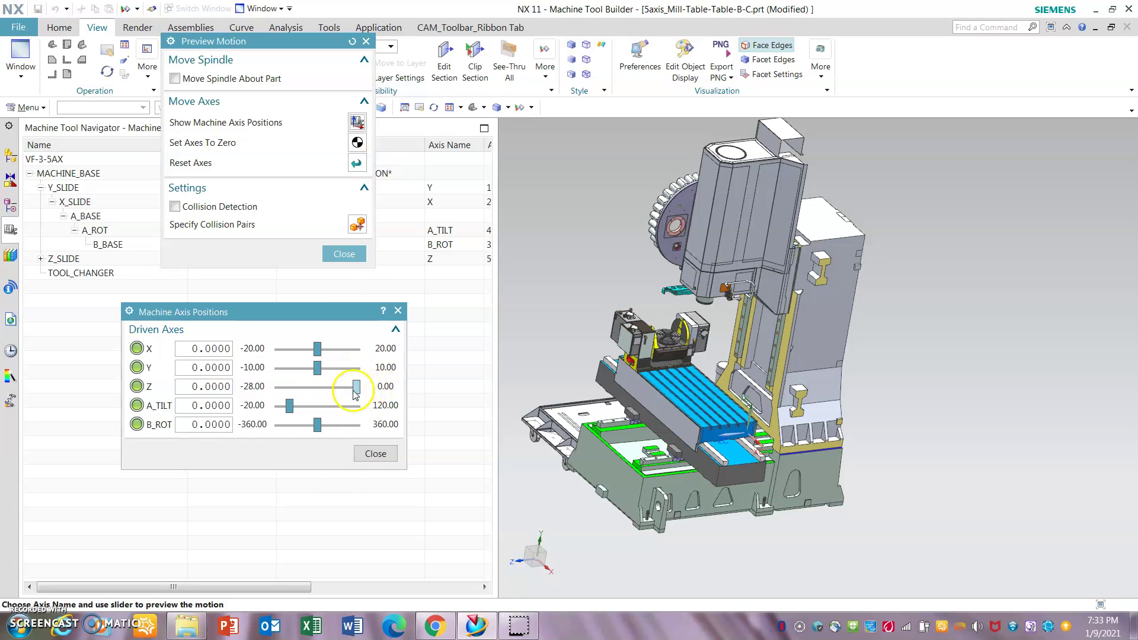
{"action": "left_click_drag", "start_coordinate": [354, 388], "coordinate": [278, 387]}
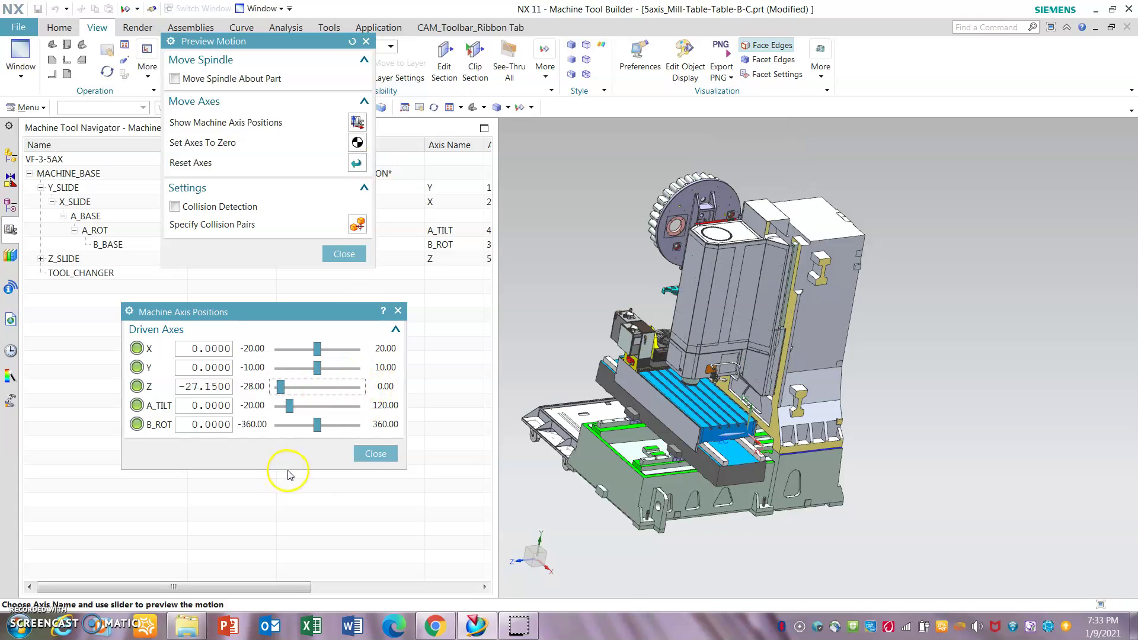
{"action": "middle_click_drag", "start_coordinate": [608, 487], "coordinate": [626, 452]}
{"action": "middle_click_drag", "start_coordinate": [636, 449], "coordinate": [639, 461]}
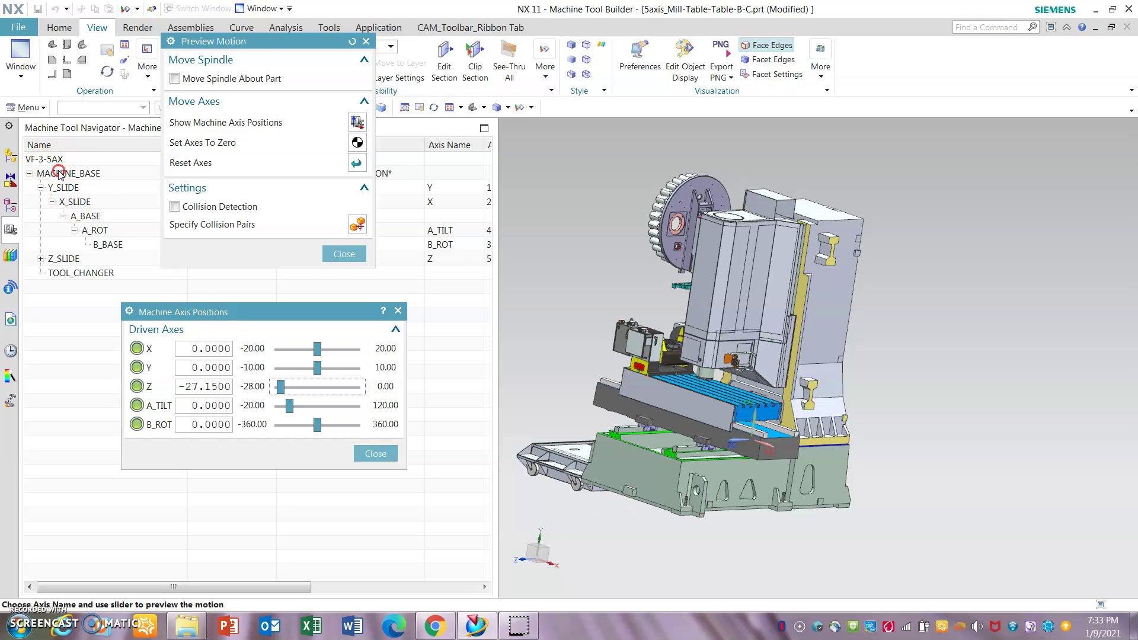
{"action": "left_click", "coordinate": [344, 254]}
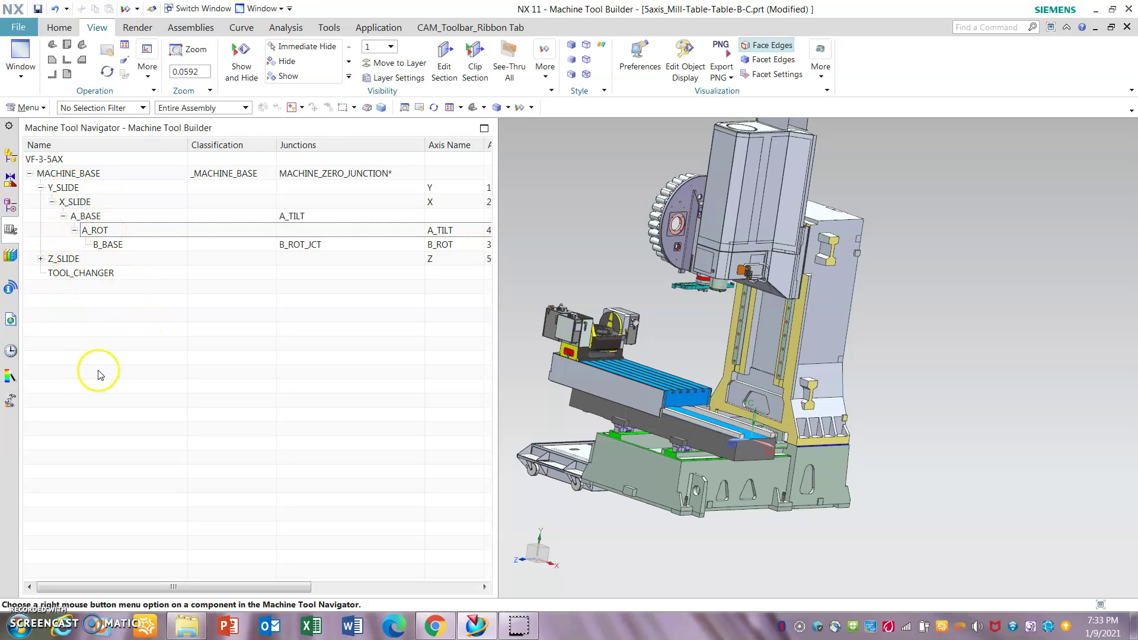
{"action": "left_click", "coordinate": [422, 476]}
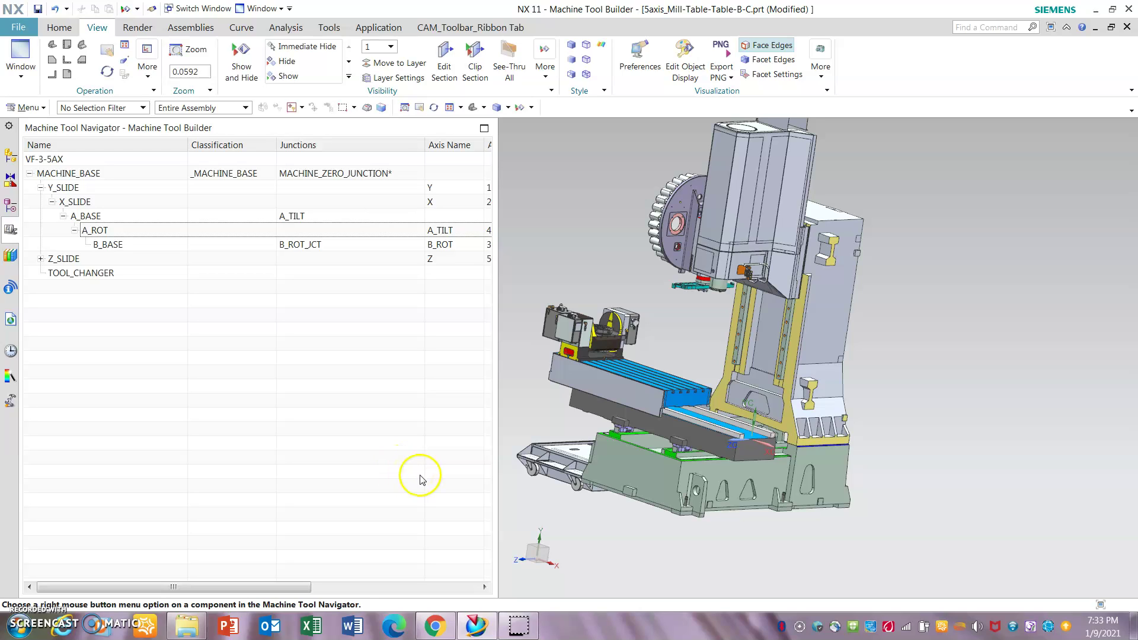